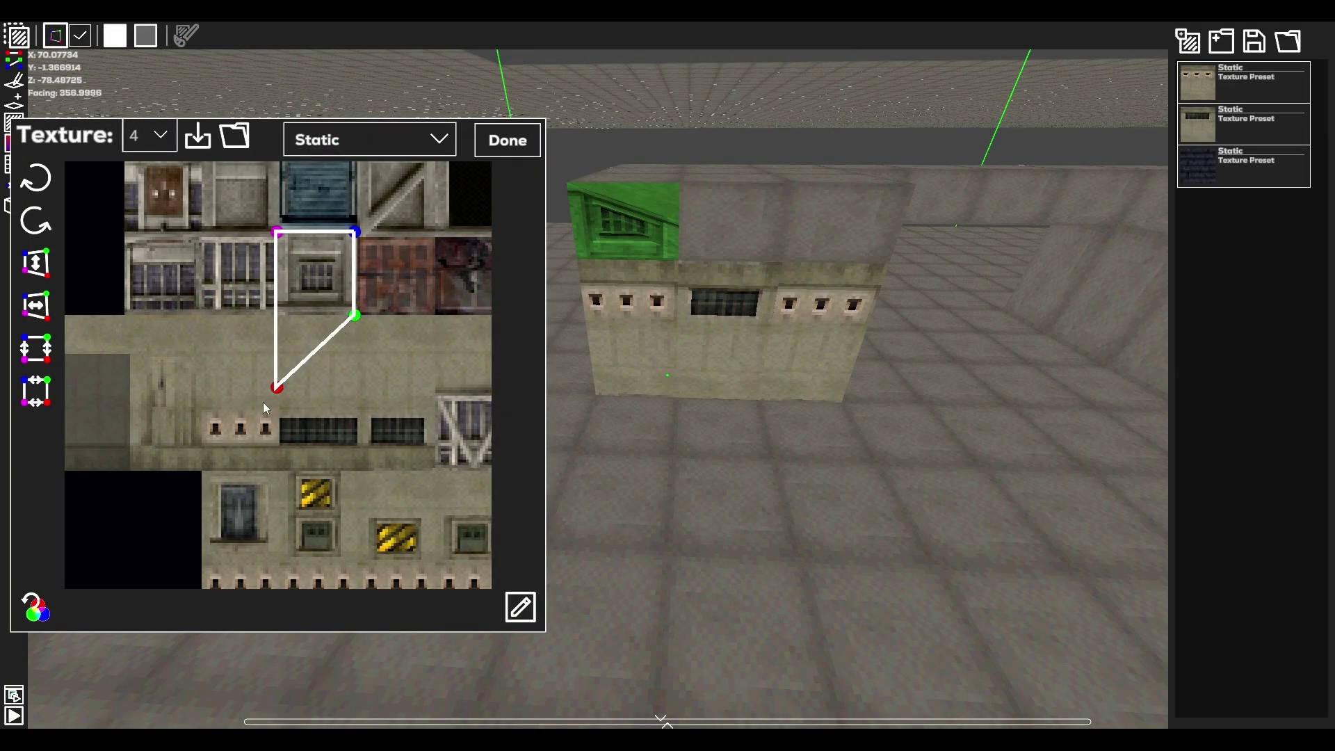
left_click_drag(277, 386, 273, 316)
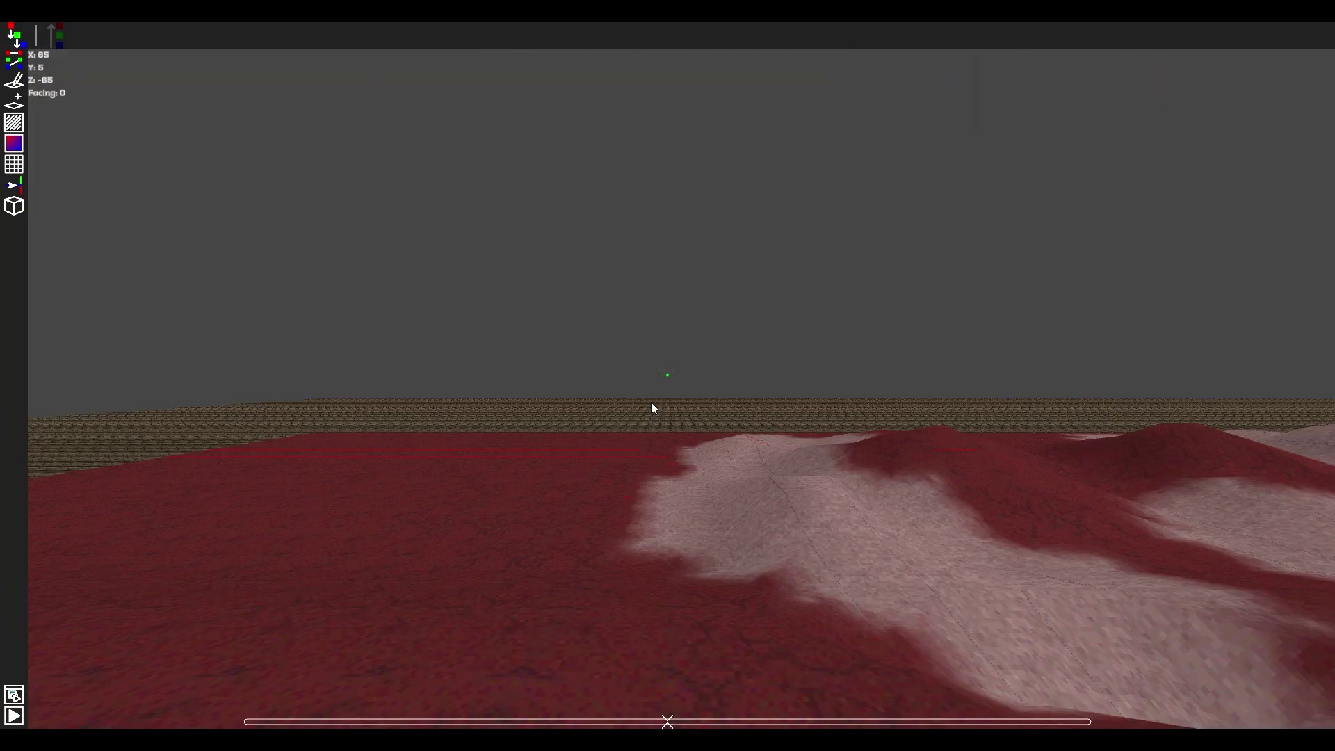
middle_click_drag(657, 370, 1029, 459)
right_click_drag(1113, 372, 1252, 373)
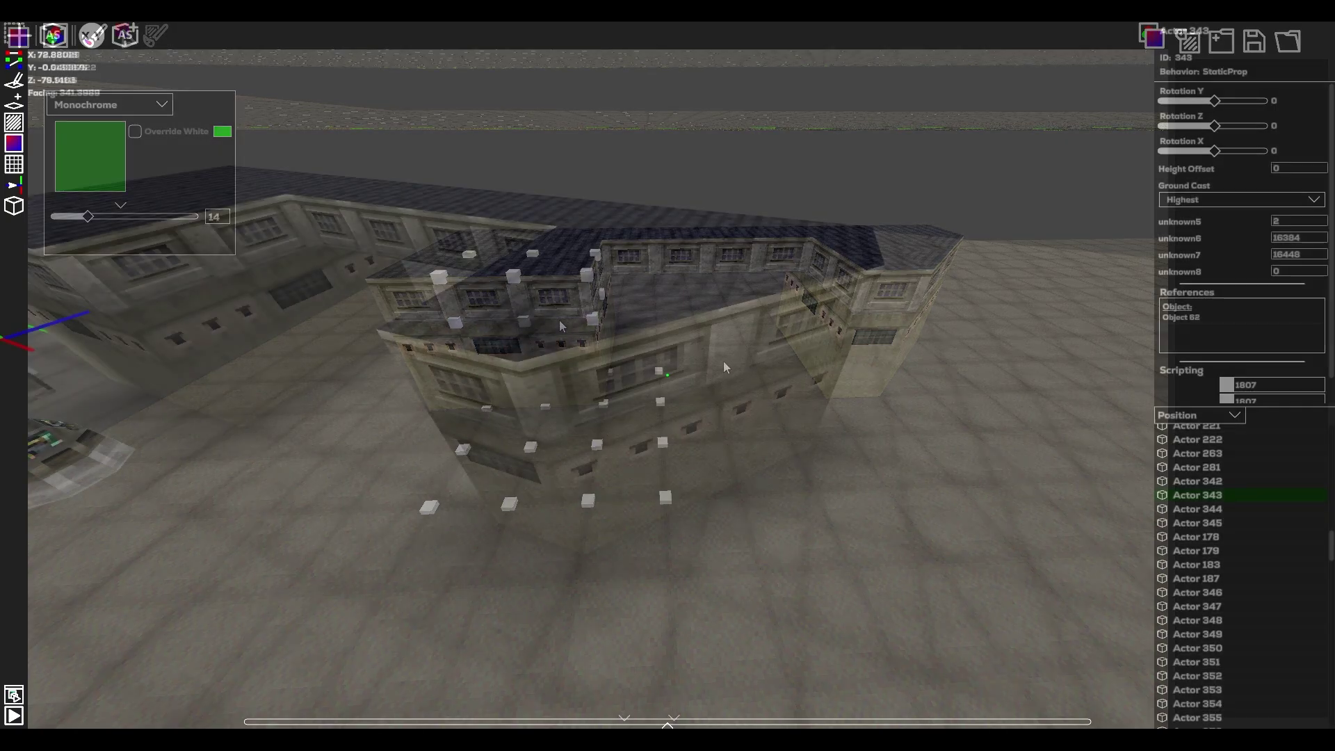
left_click_drag(728, 301, 719, 298)
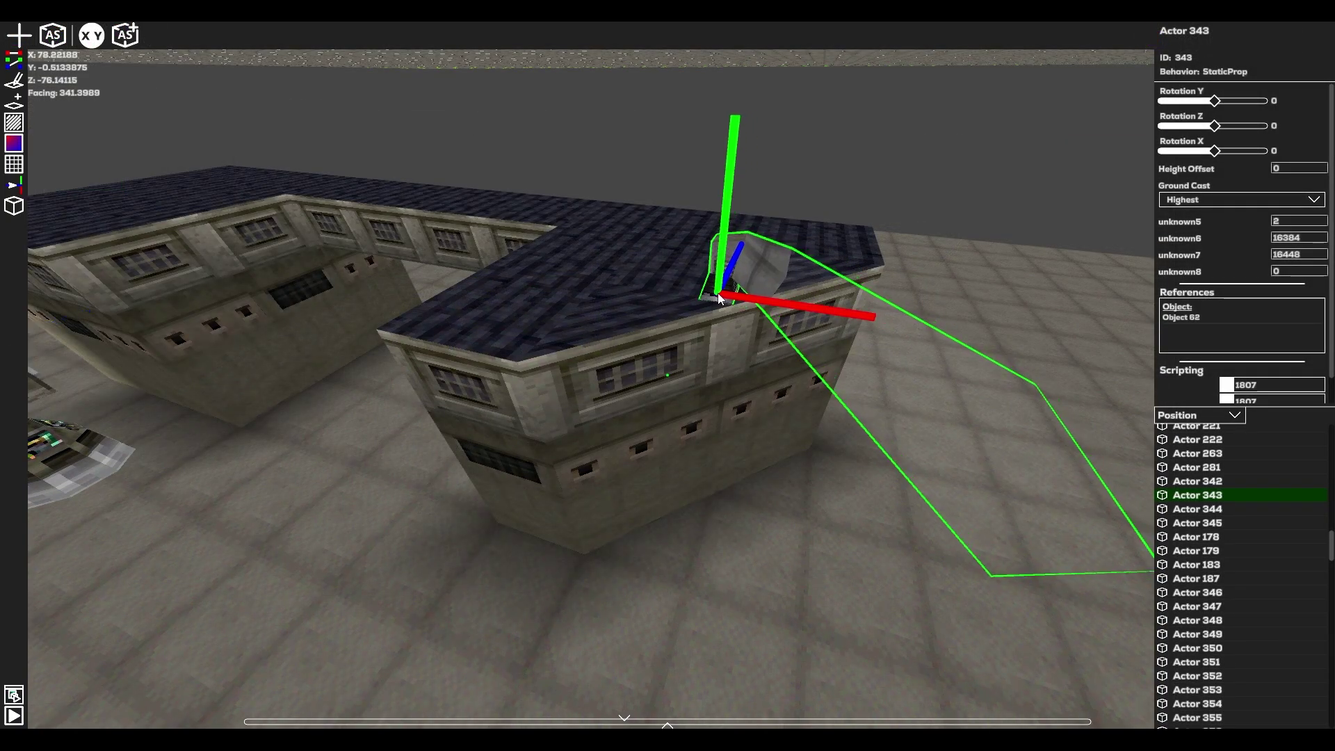
left_click_drag(1216, 106, 1222, 105)
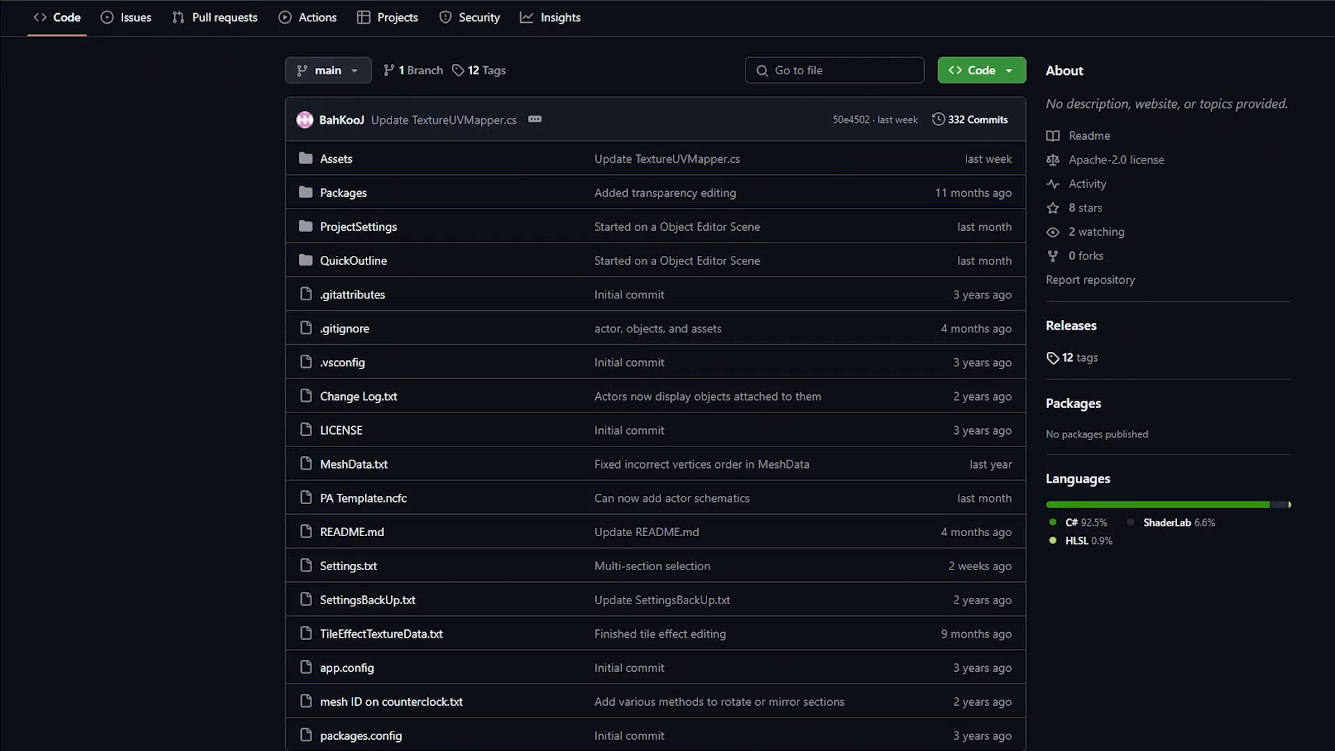
- Download FC3DEditor.Prerelease.0.2.0.rar from the repository's v0.2.0 release into the Downloads folder
left_click(1078, 358)
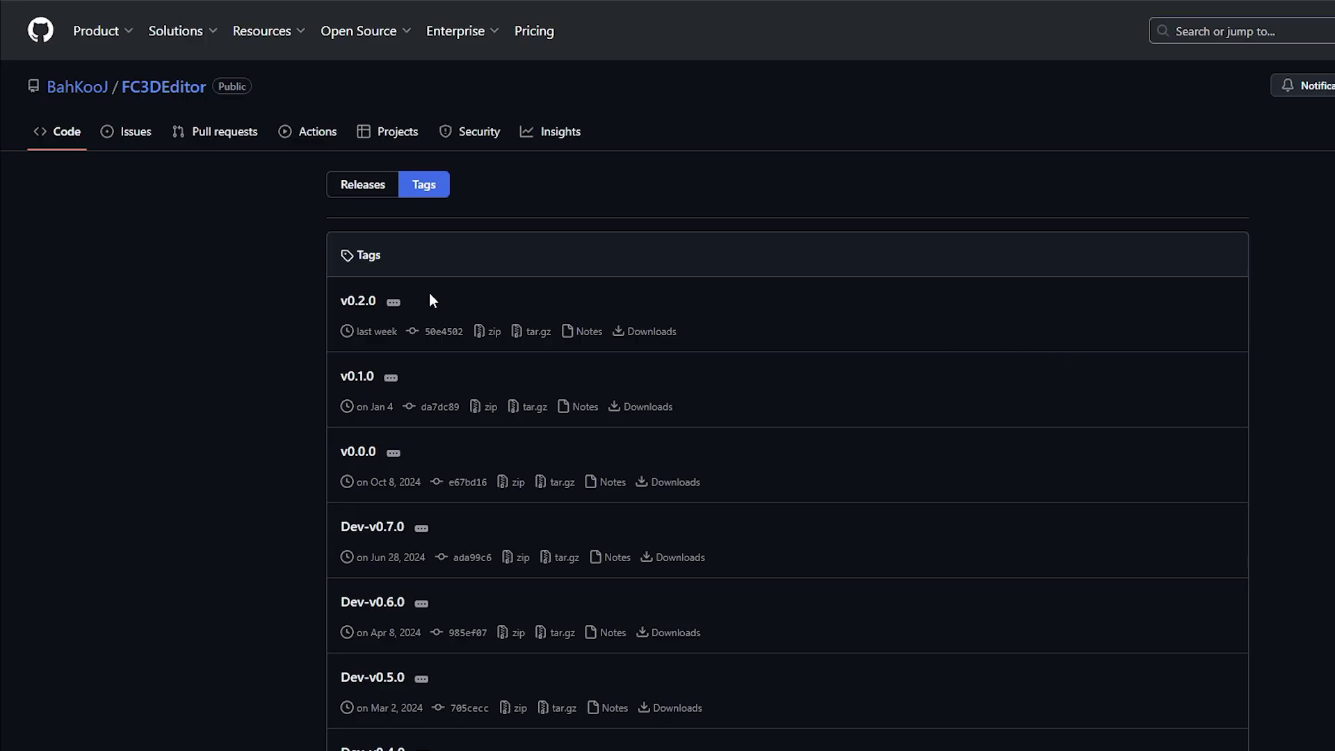
left_click(358, 301)
scroll(667, 375, "down", 15)
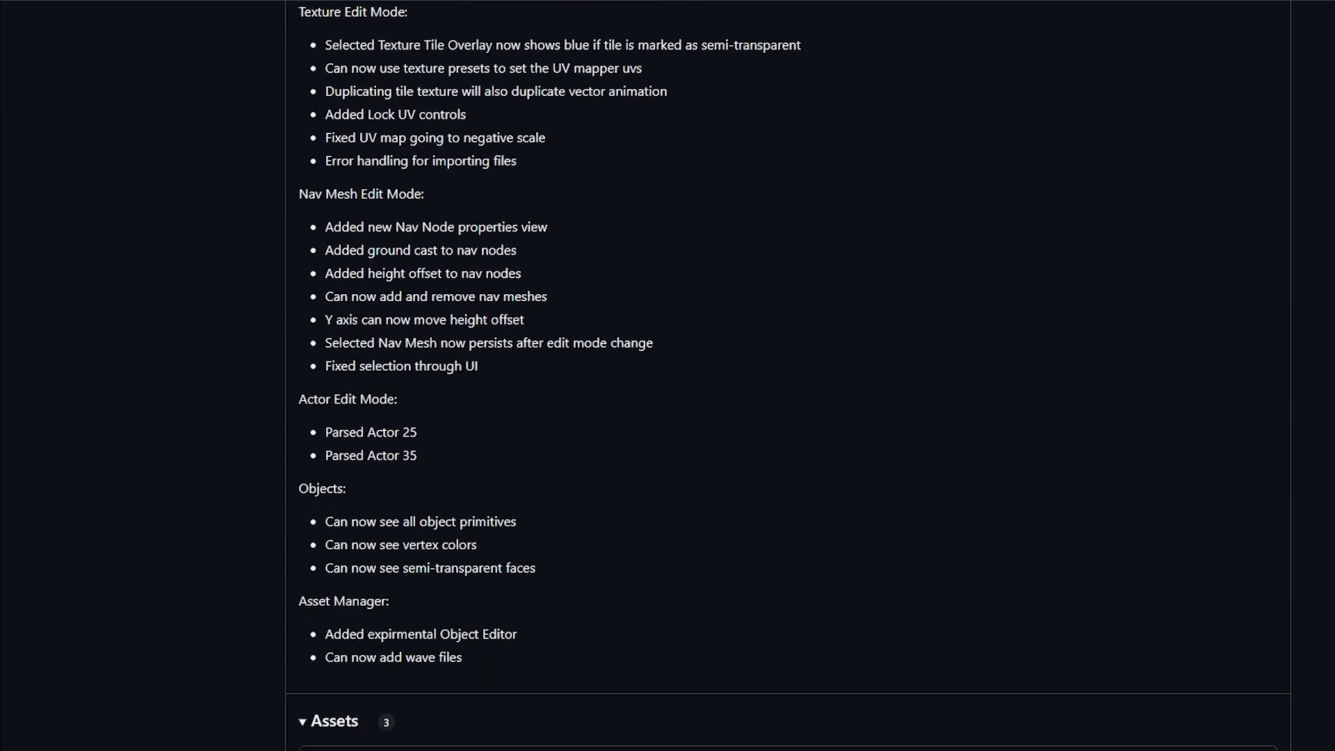
scroll(668, 375, "down", 3)
left_click(411, 581)
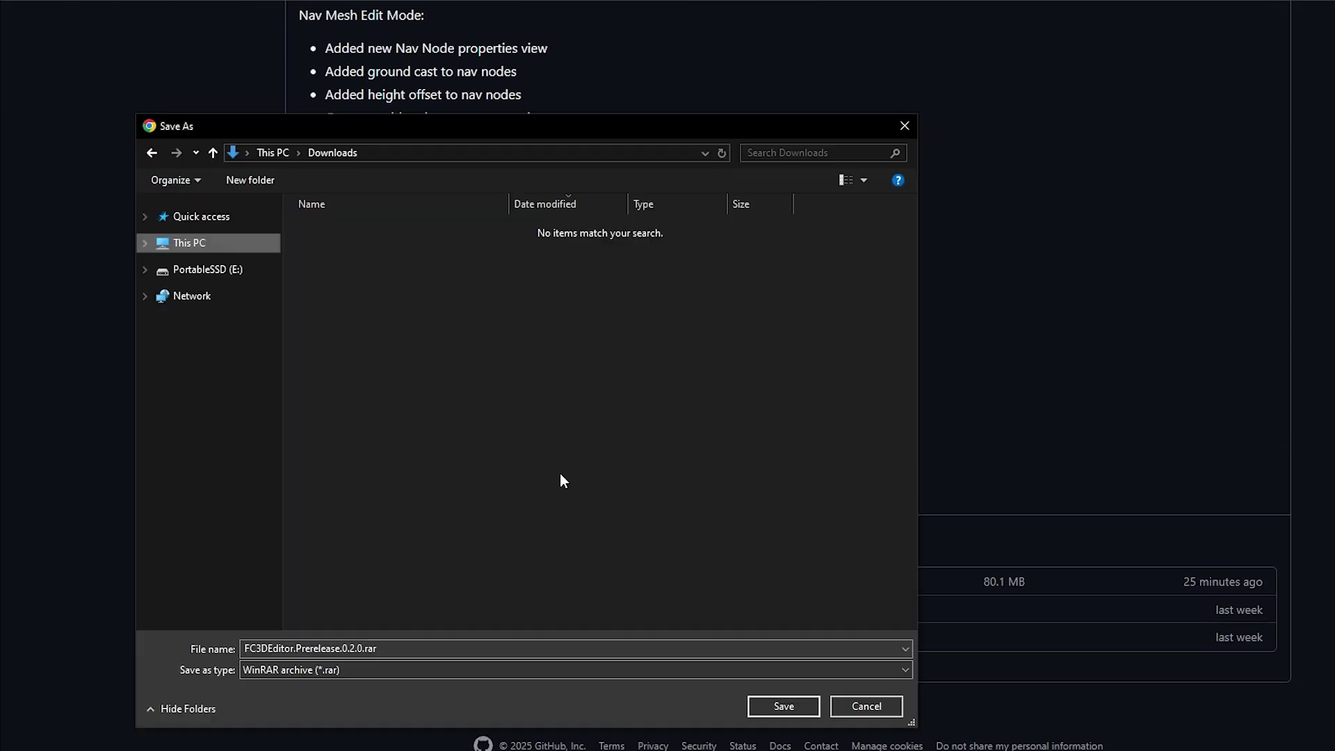
left_click(784, 707)
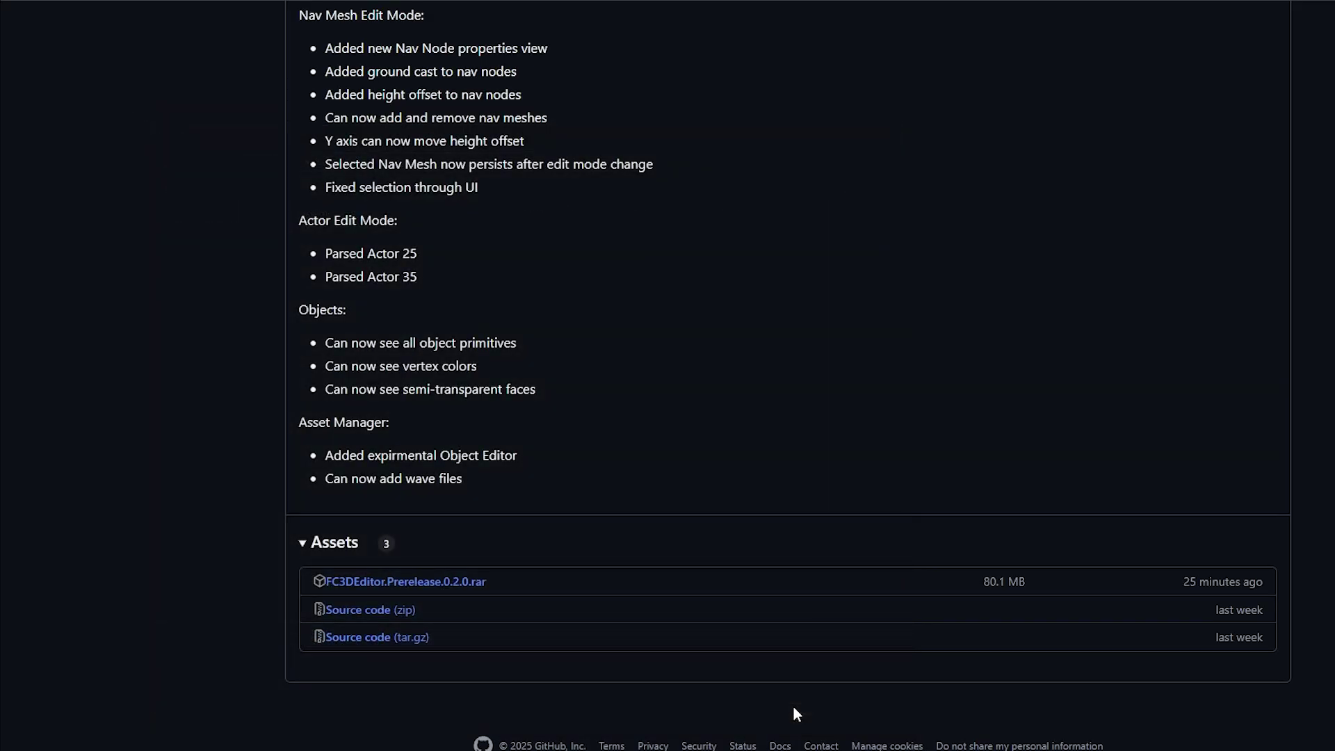
- Move the downloaded FC3DEditor.Prerelease.0.2.0.rar archive to the desktop and extract it into its own folder
left_click_drag(821, 206, 382, 384)
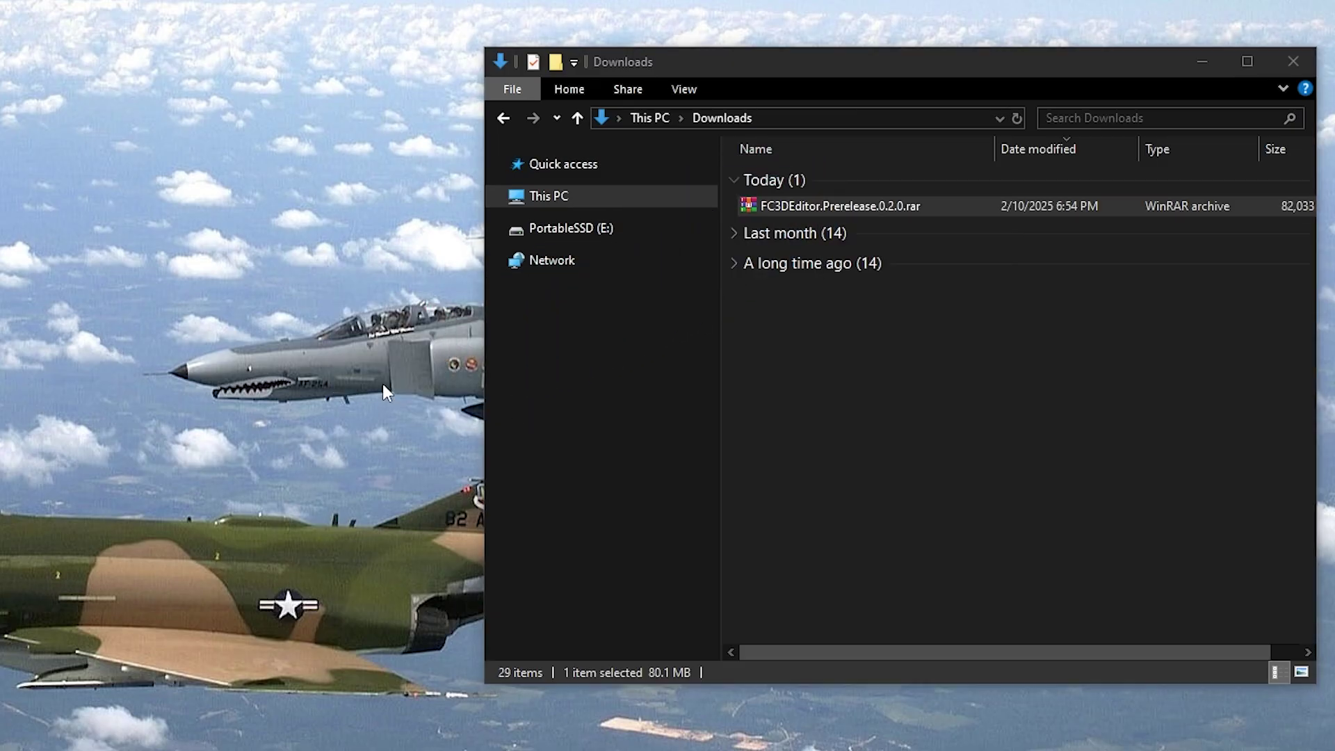
right_click(409, 285)
left_click(474, 409)
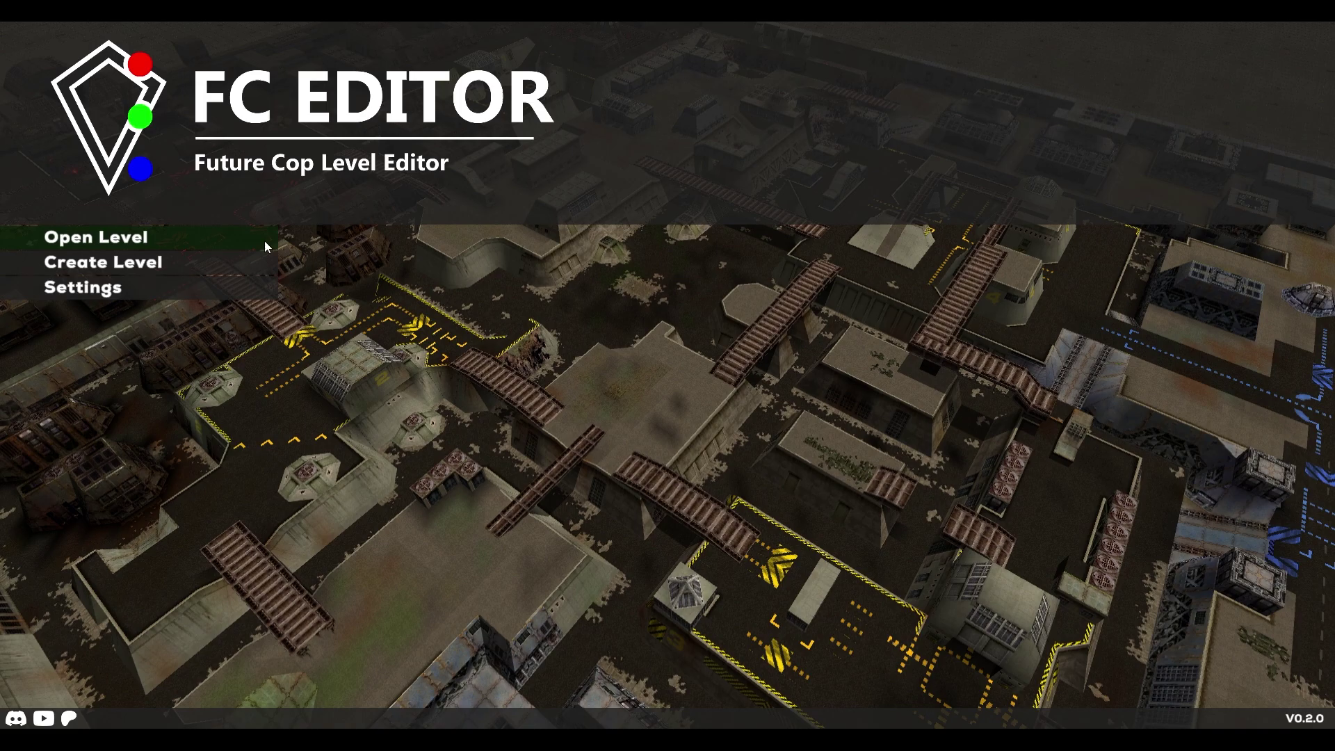
left_click(263, 264)
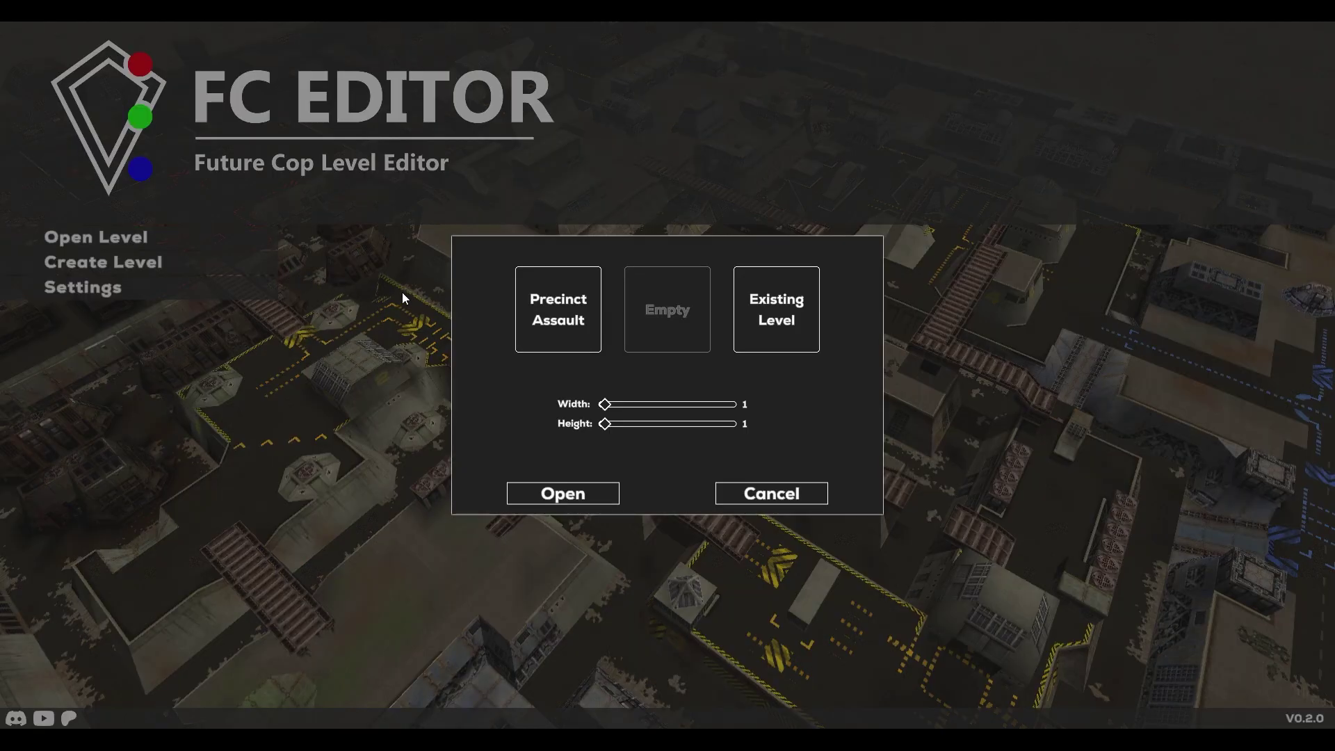
left_click(569, 320)
left_click(689, 405)
left_click(680, 422)
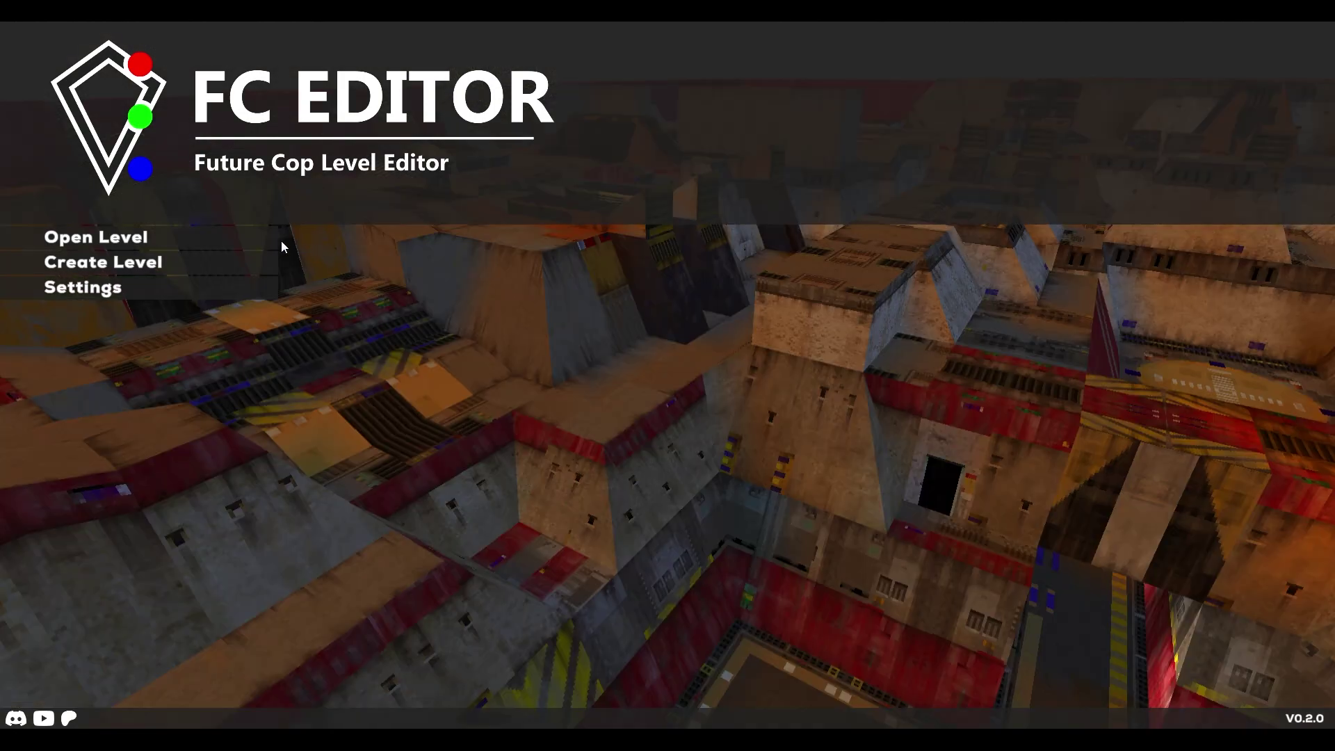
left_click(258, 238)
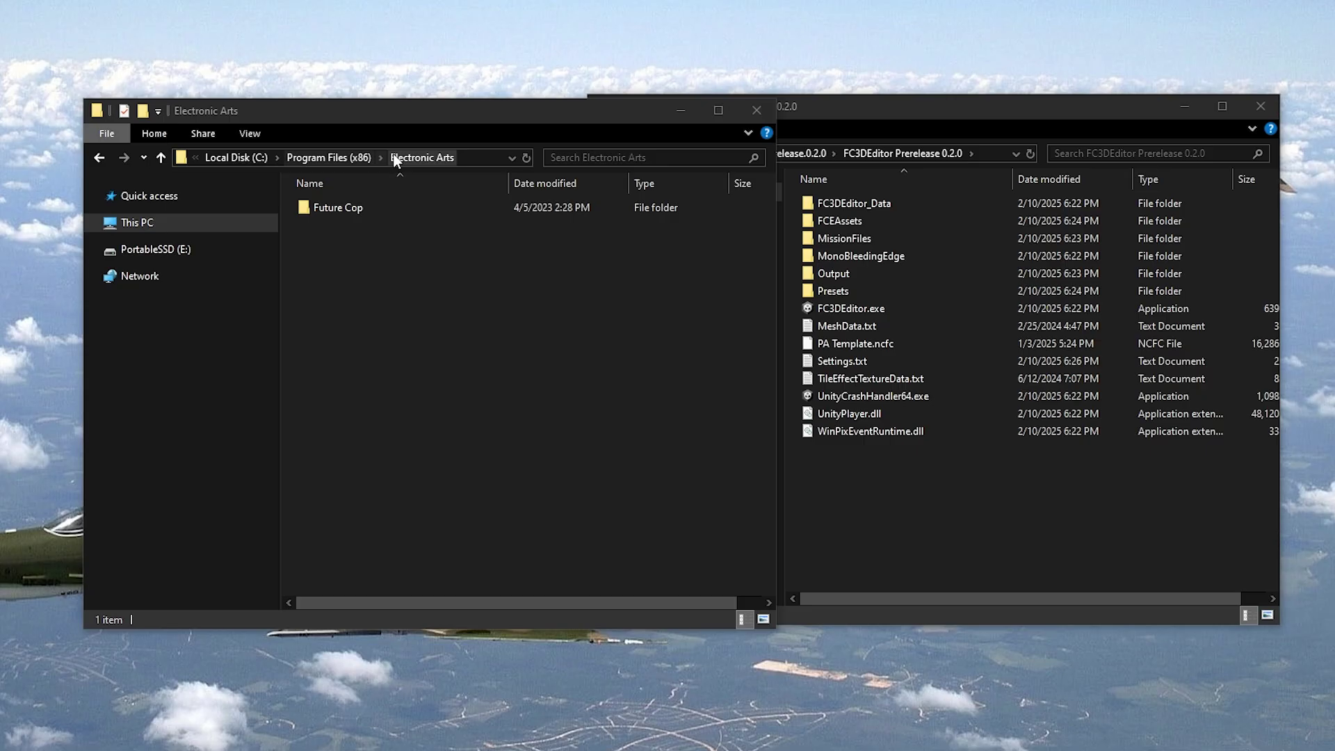
- Copy Mp and the other extensionless mission files except GlblData from Future Cop's missions folder into MissionFiles, and check the editor's level list
double_click(380, 205)
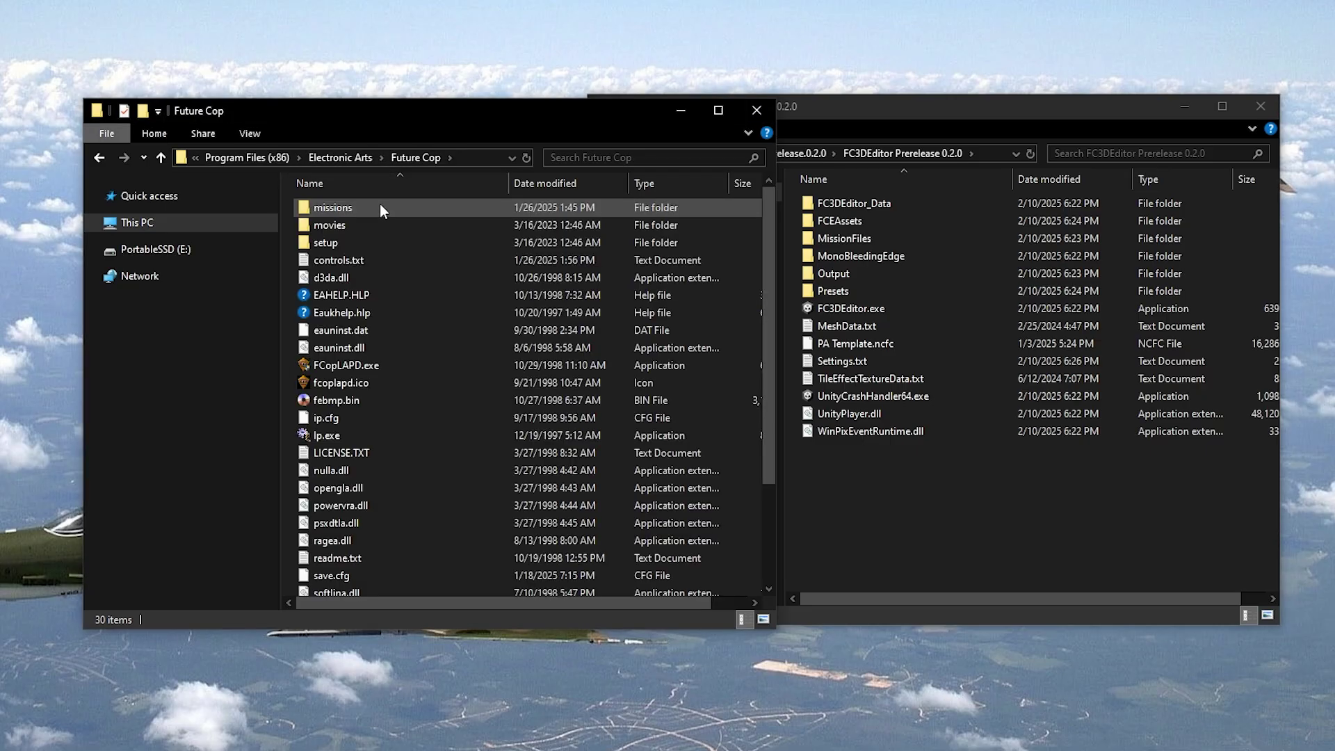
double_click(378, 208)
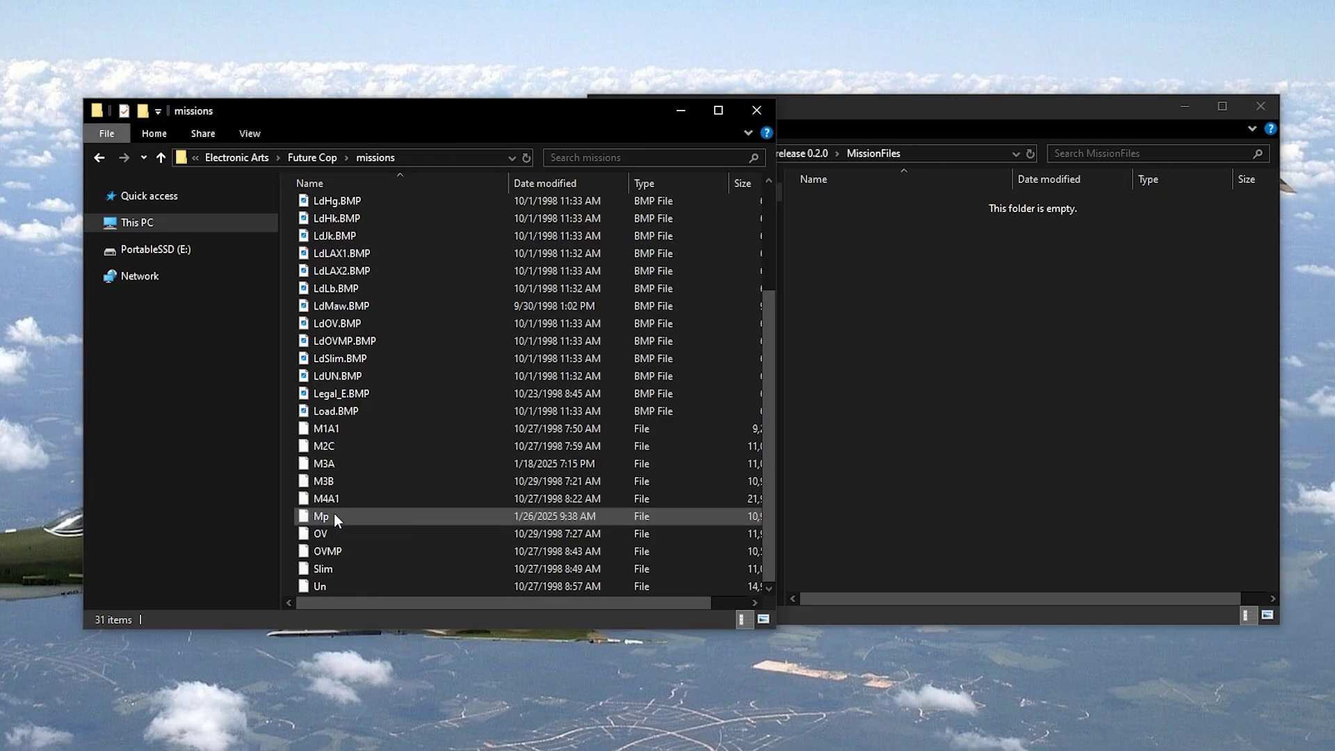
left_click(334, 516)
left_click_drag(334, 516, 872, 449)
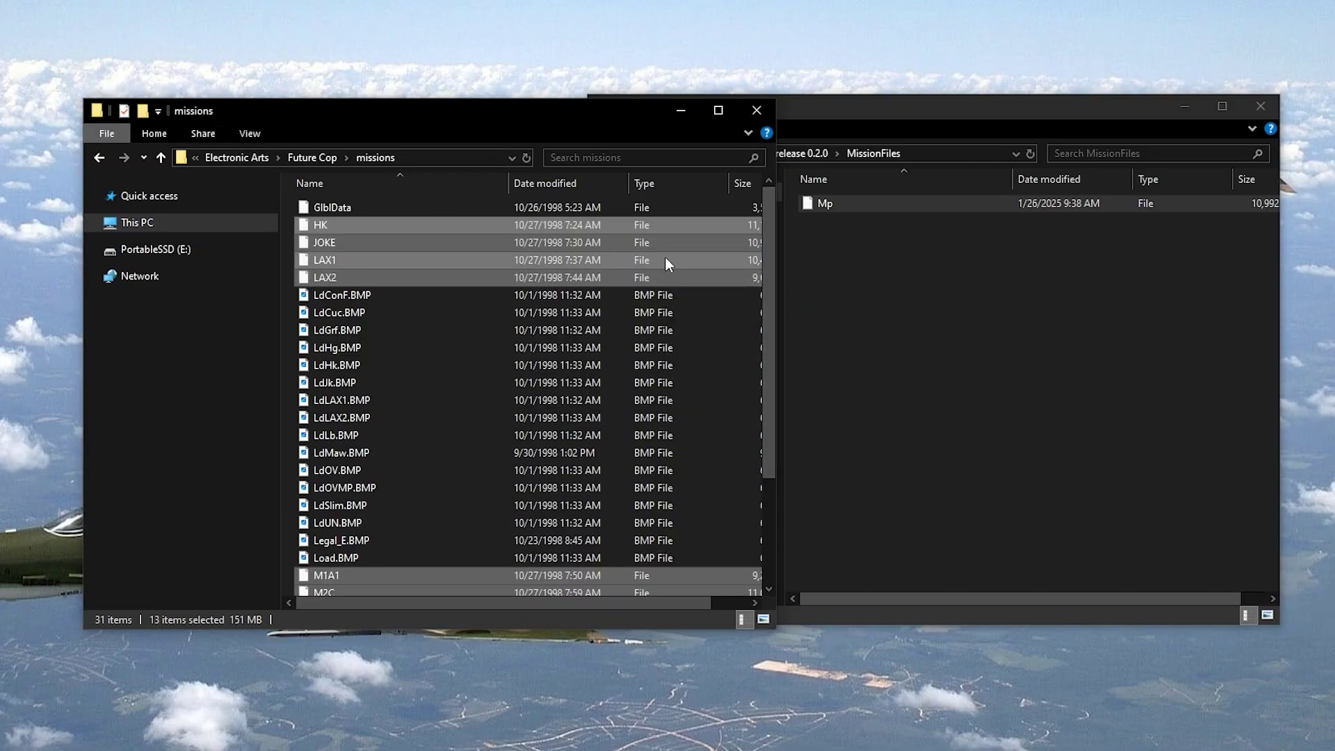
left_click_drag(665, 263, 844, 279)
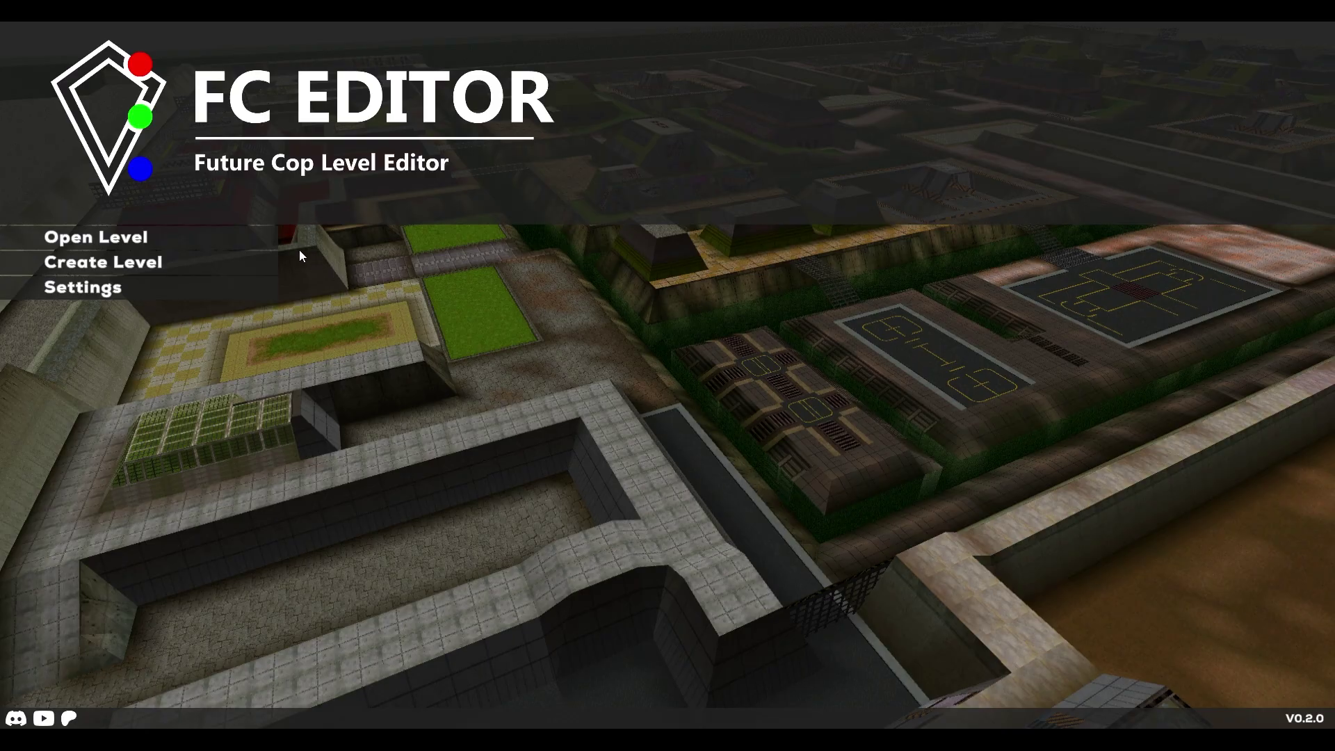
left_click(263, 240)
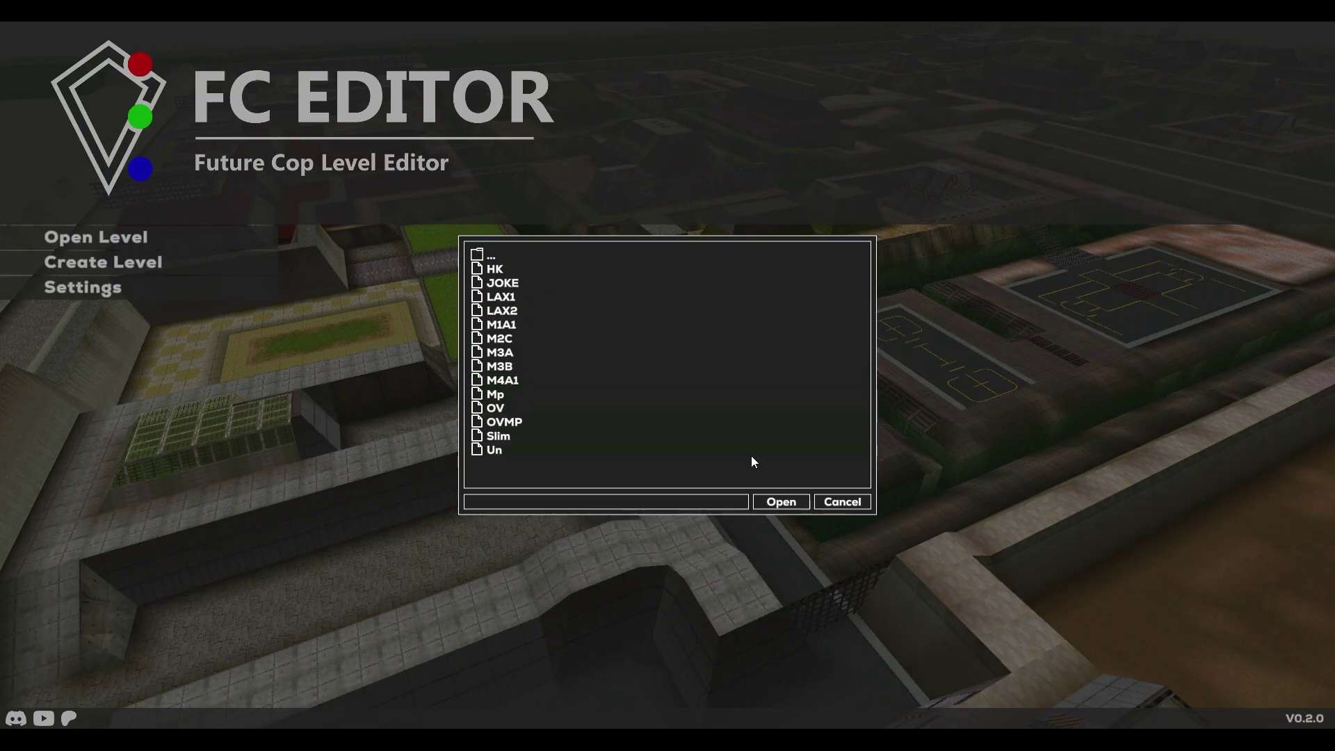
left_click(842, 501)
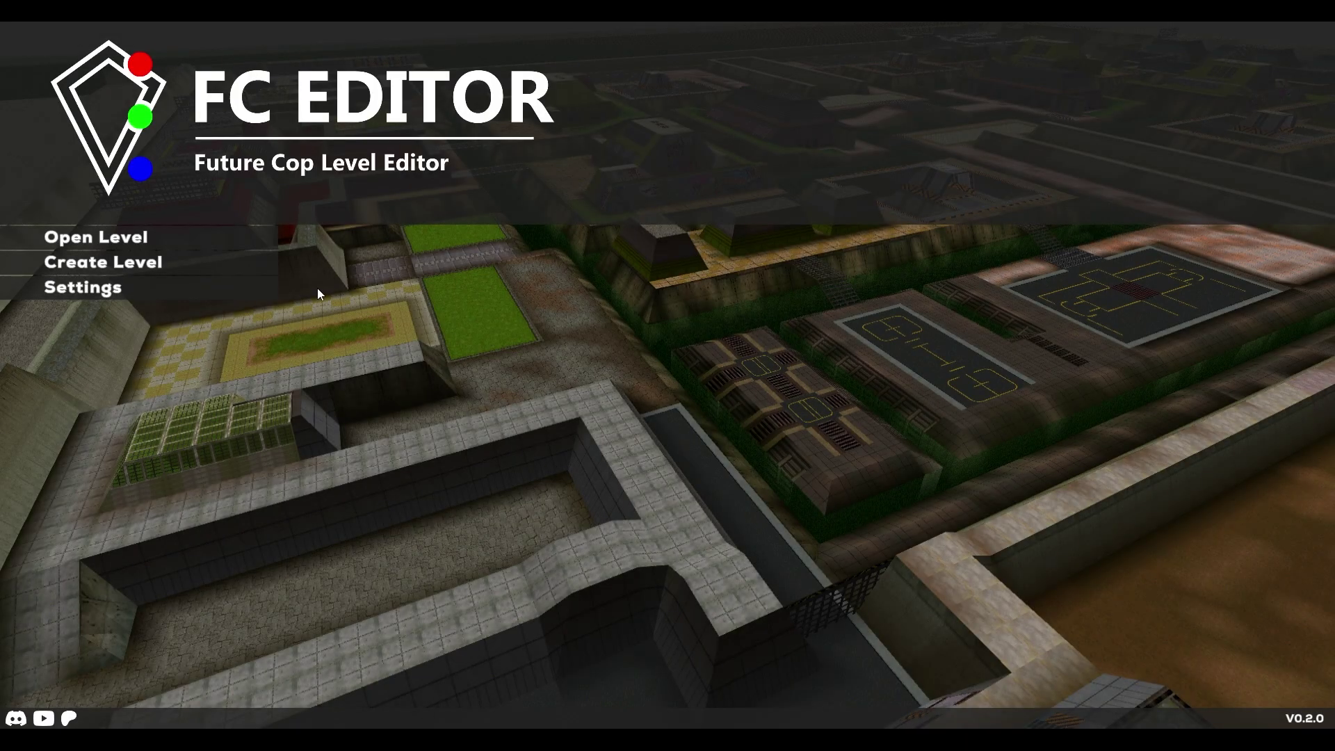
- Review the camera and editor key bindings and the render mode options in the editor settings
left_click(269, 287)
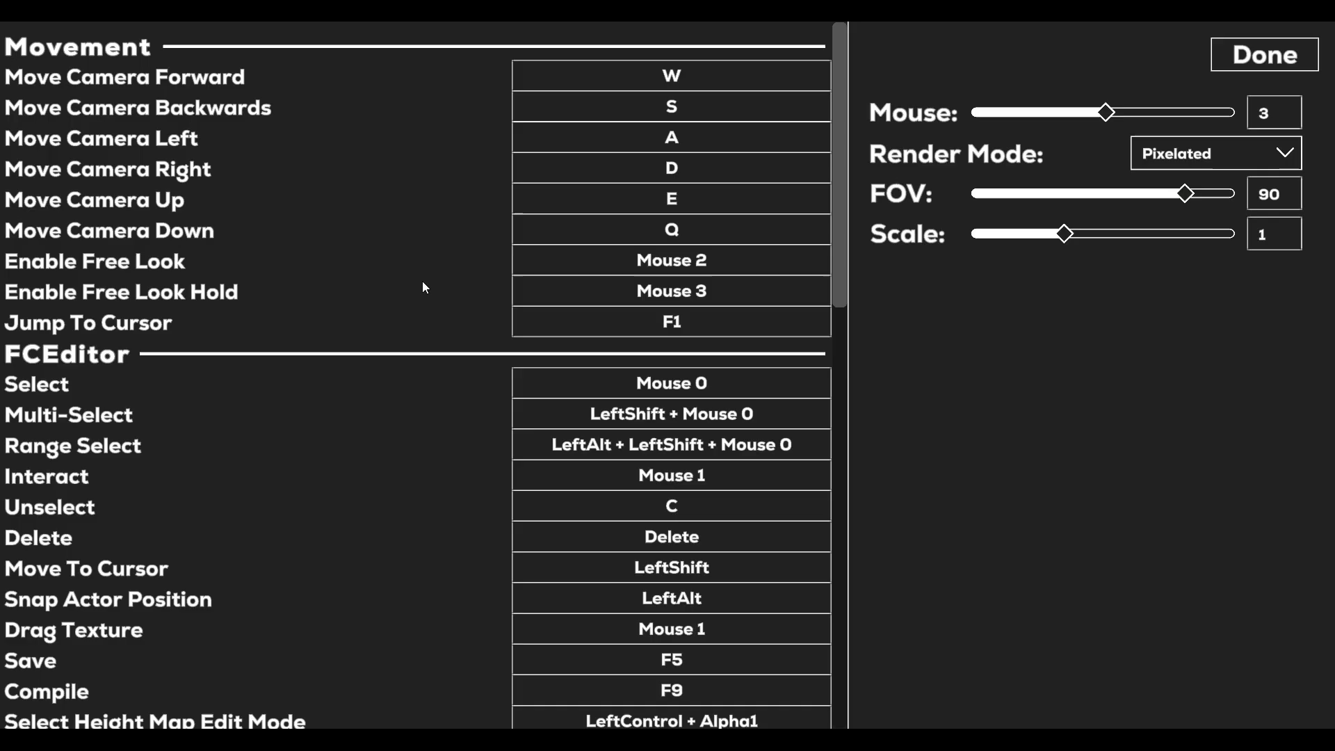
left_click_drag(838, 276, 841, 220)
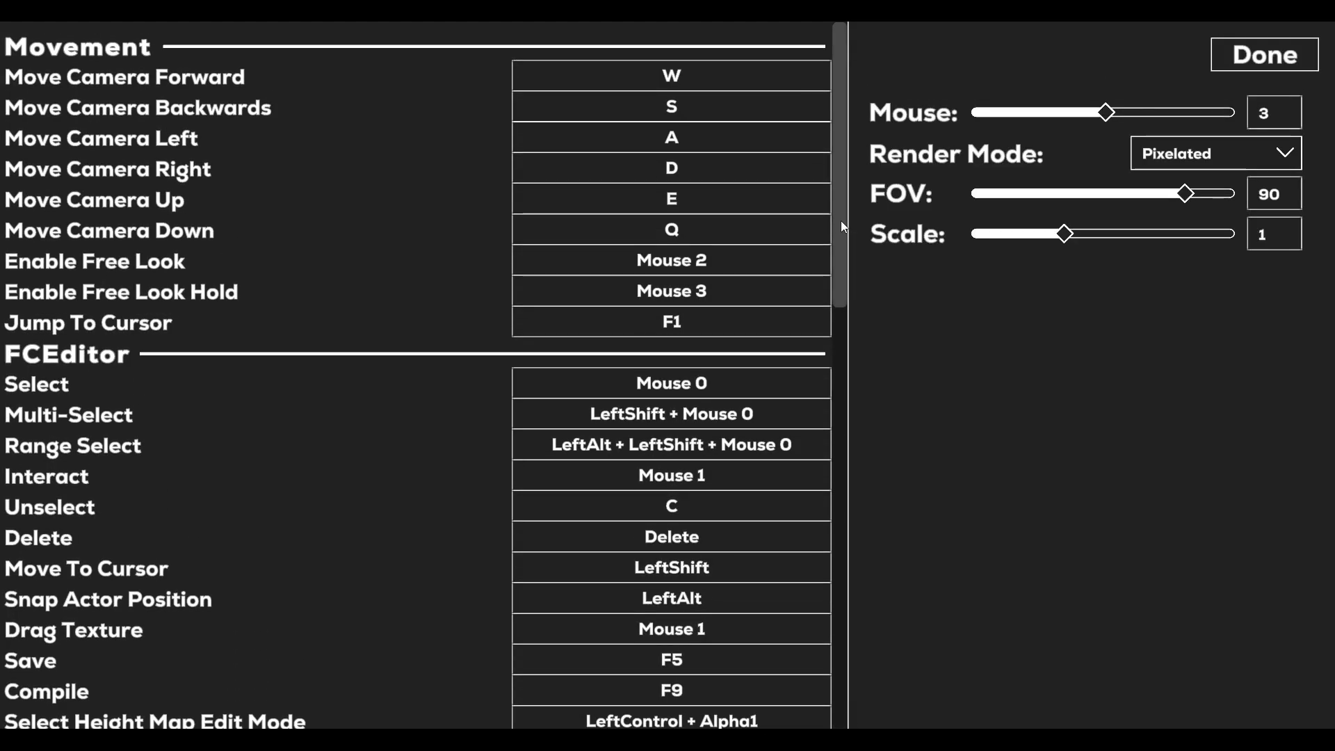
left_click(1187, 150)
left_click(1181, 202)
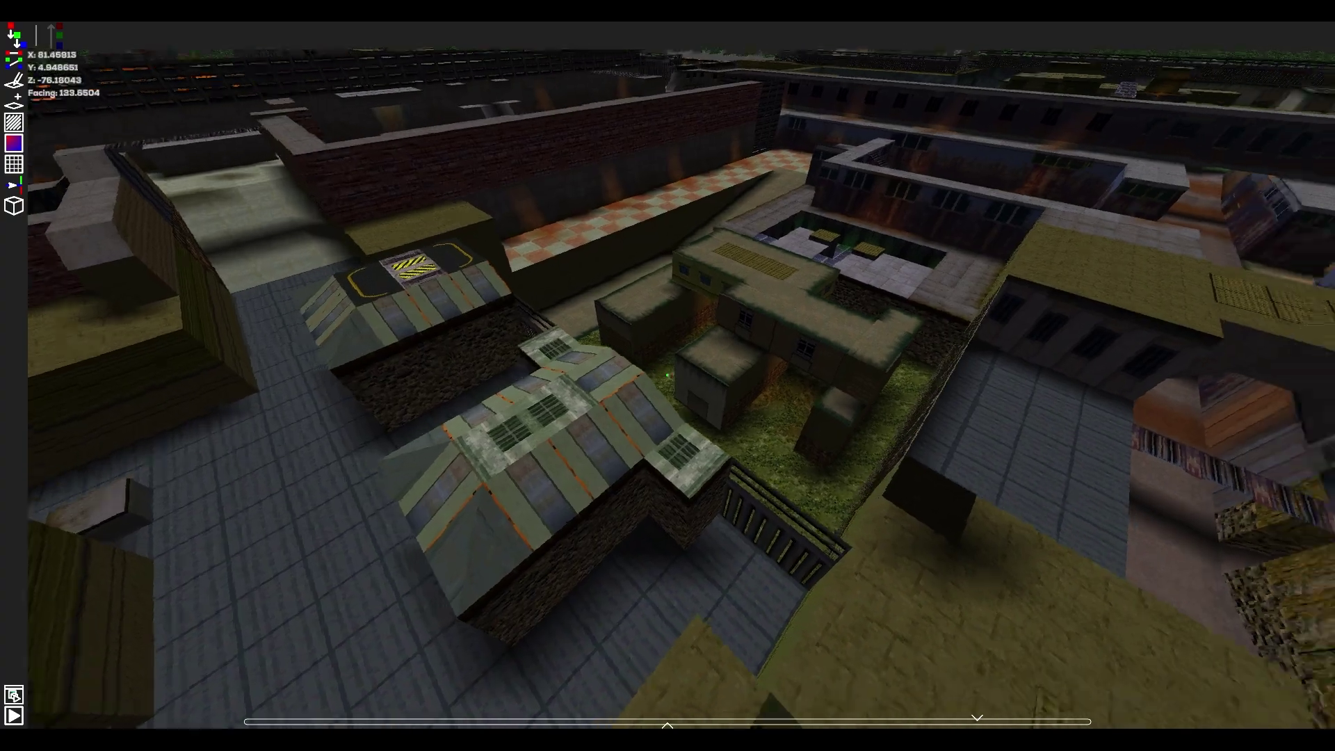
key("a")
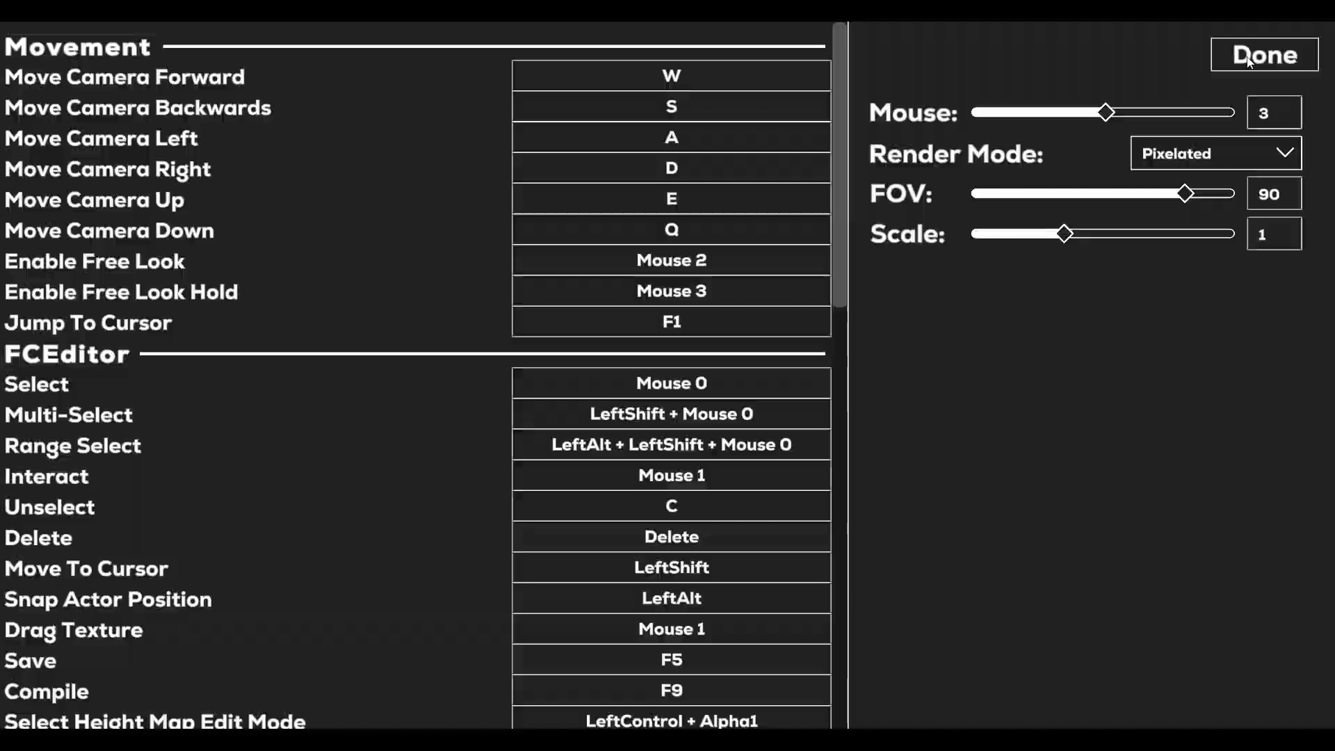
left_click(1248, 56)
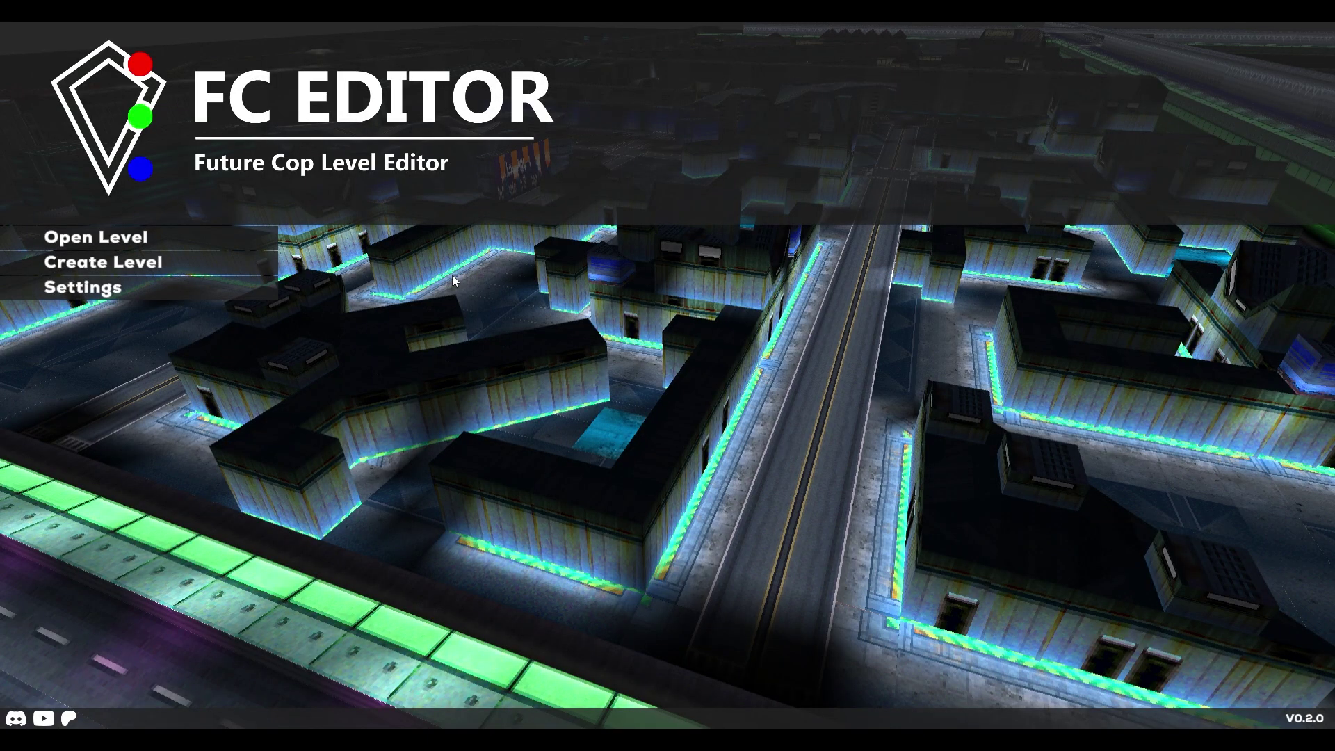
- Open the Mp level for editing
left_click(267, 240)
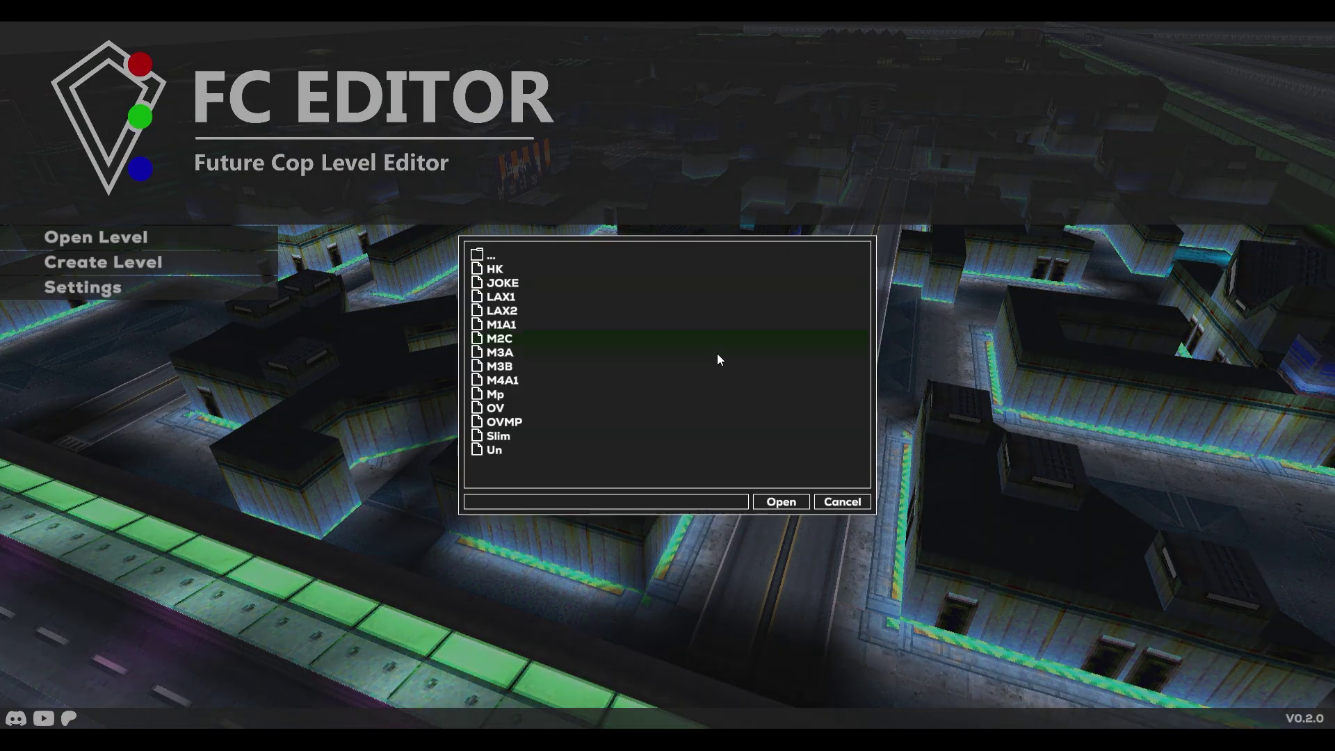
left_click(663, 395)
left_click(785, 503)
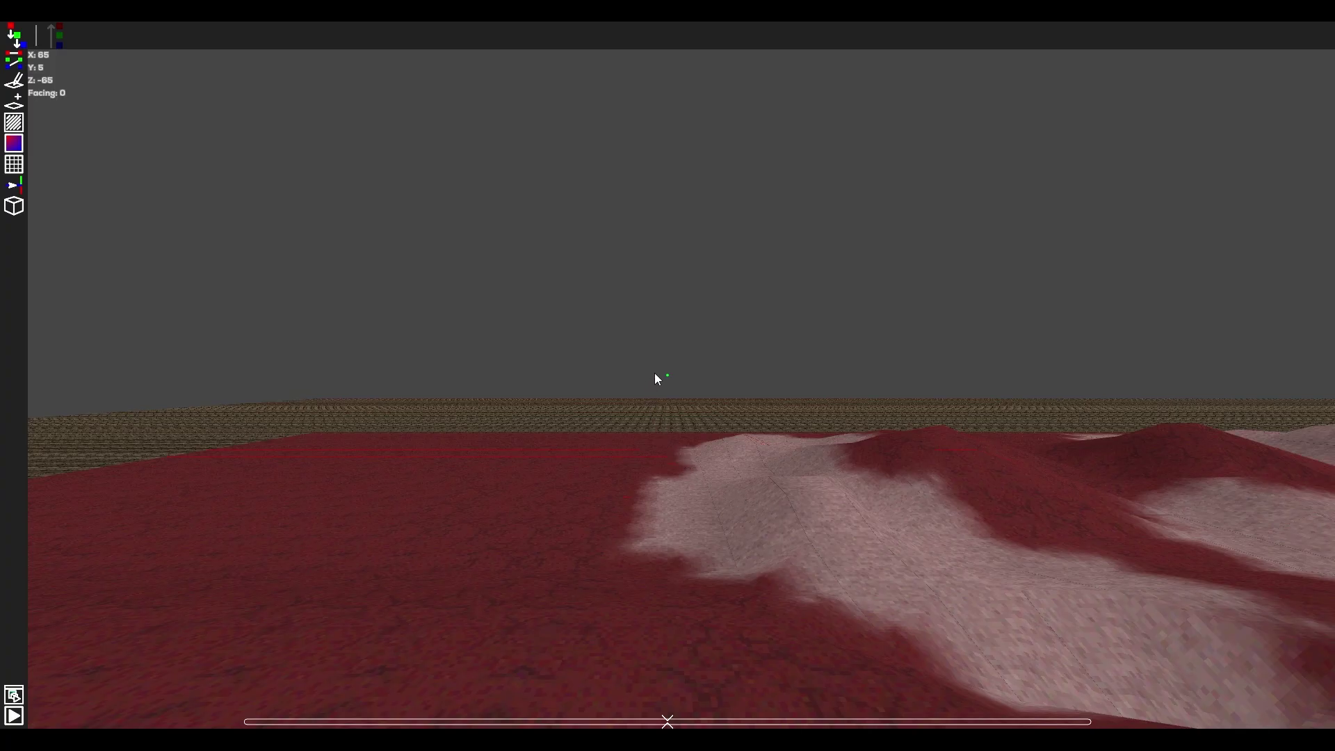
- Turn the camera in place to look out over the level's walls and buildings
right_click_drag(657, 370, 1029, 424)
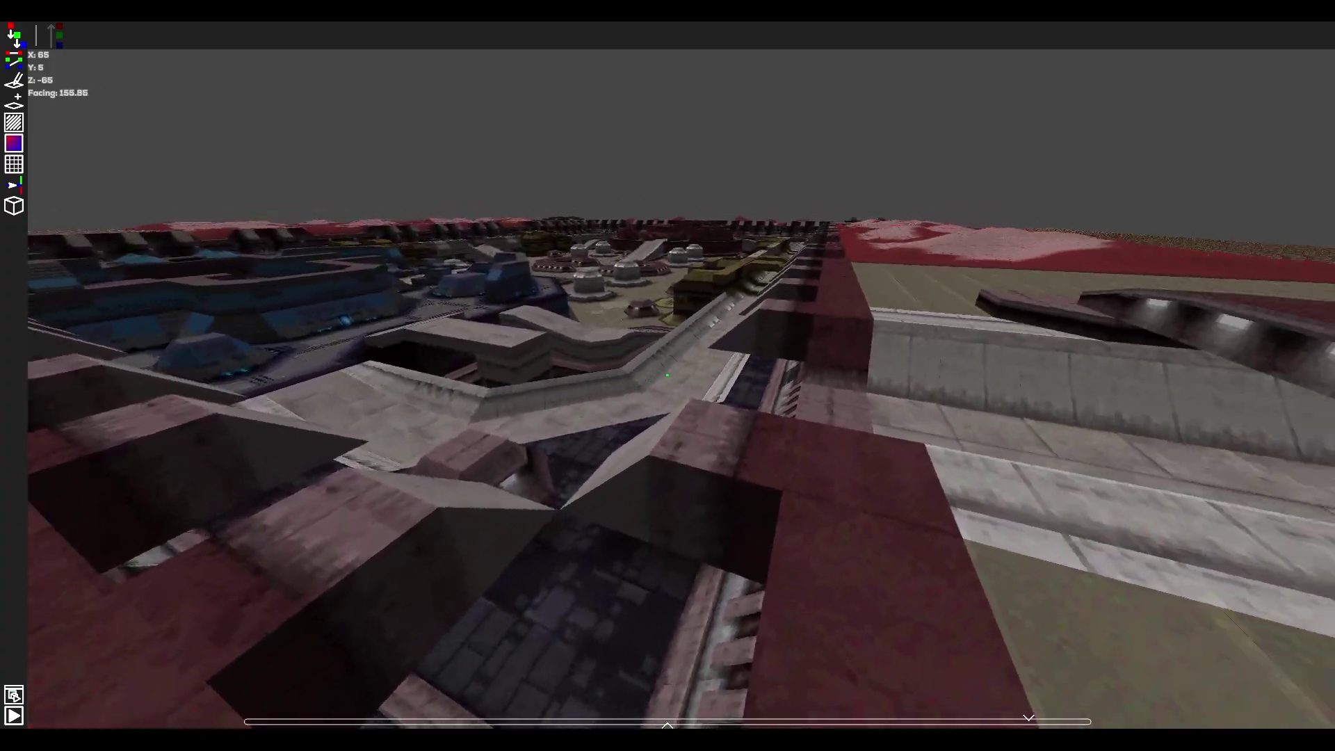
right_click_drag(727, 395, 659, 374)
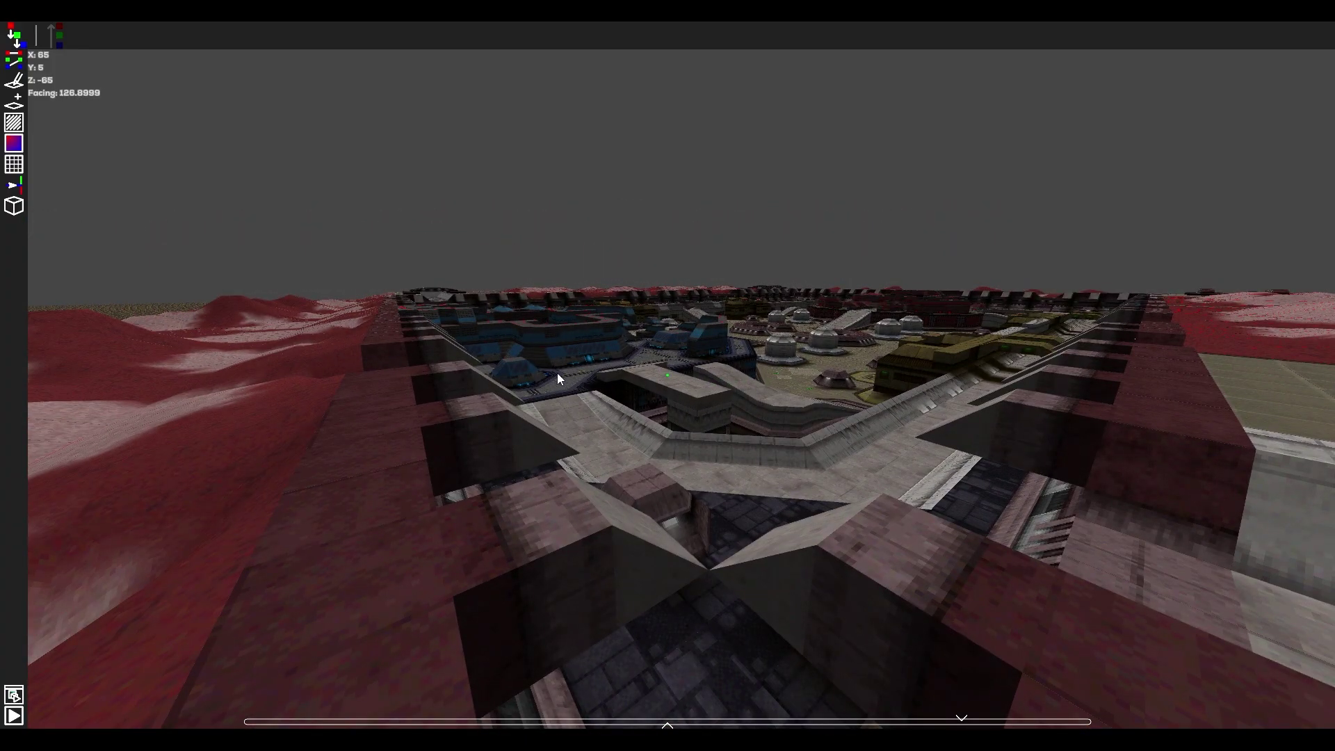
right_click_drag(559, 377, 707, 388)
right_click_drag(874, 409, 715, 391)
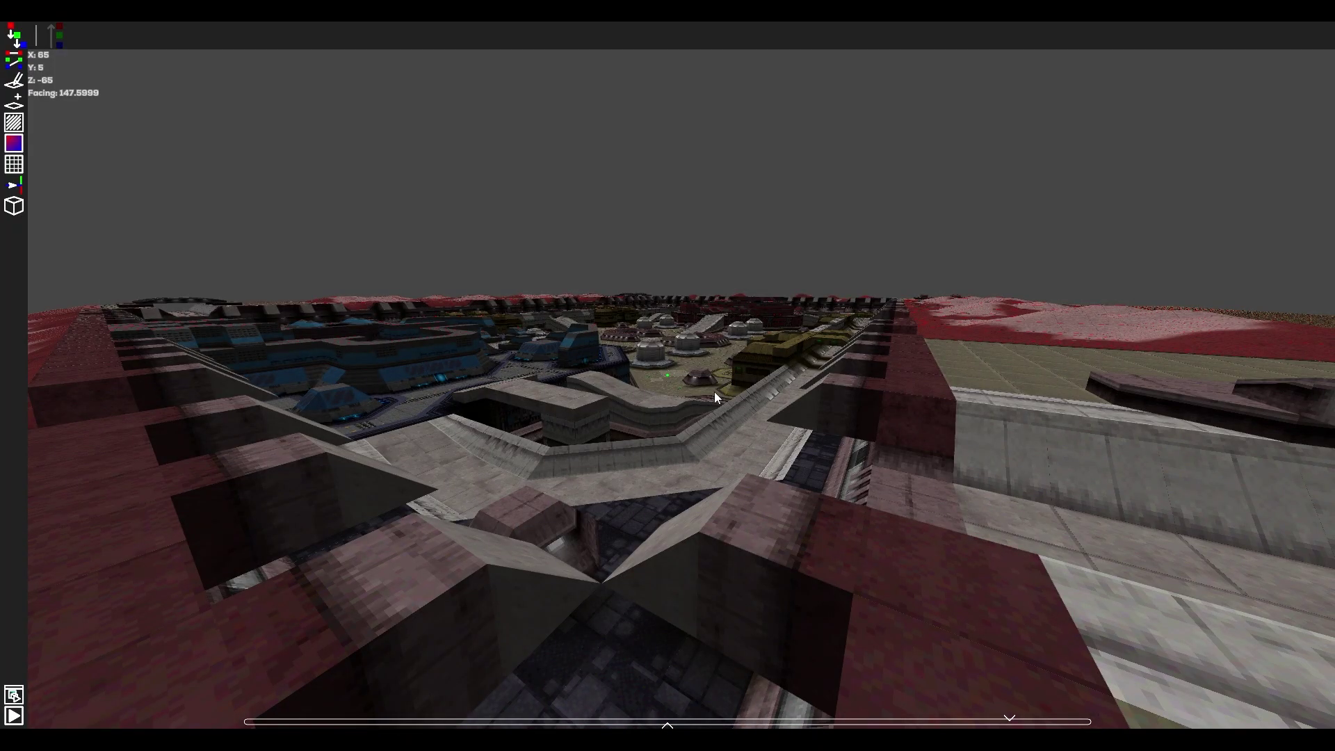
- Fly the camera forward, backward, sideways, up and down above the corner of the level
key("w")
key("a")
key("s")
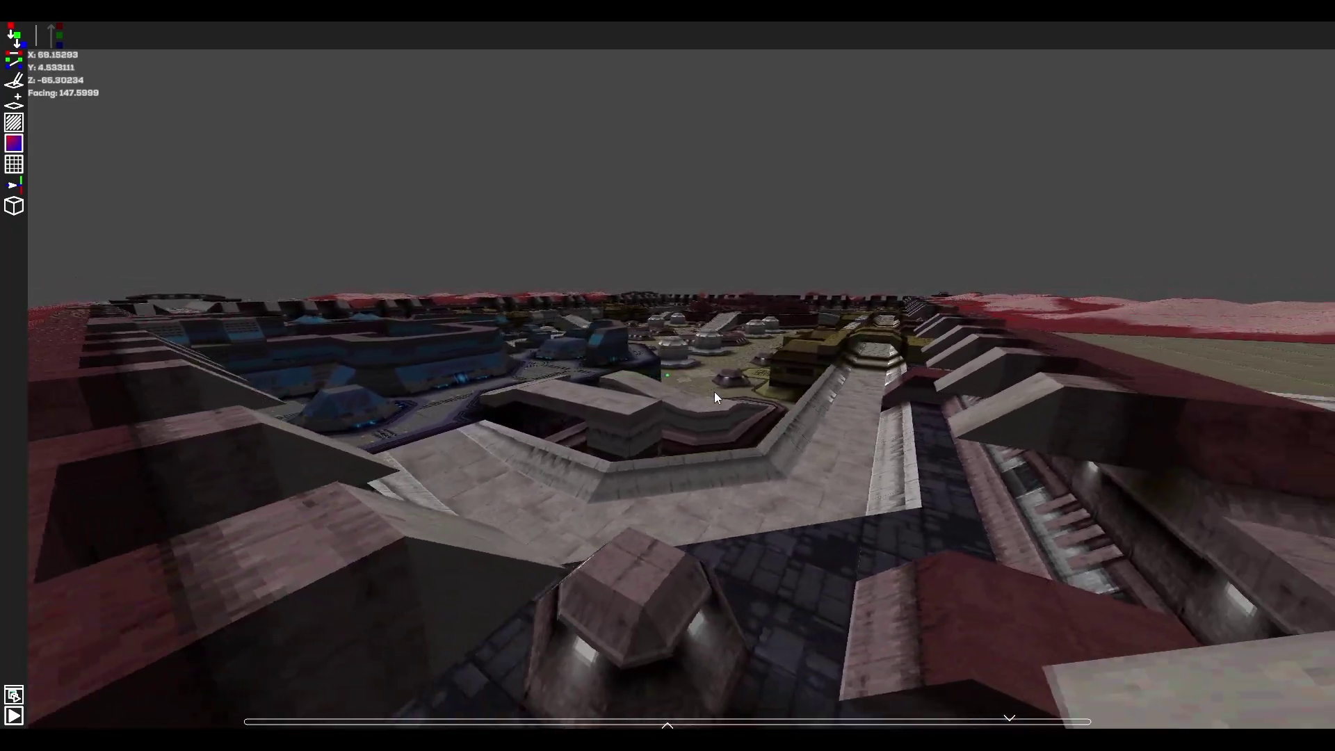
key("d")
key("a")
key("e")
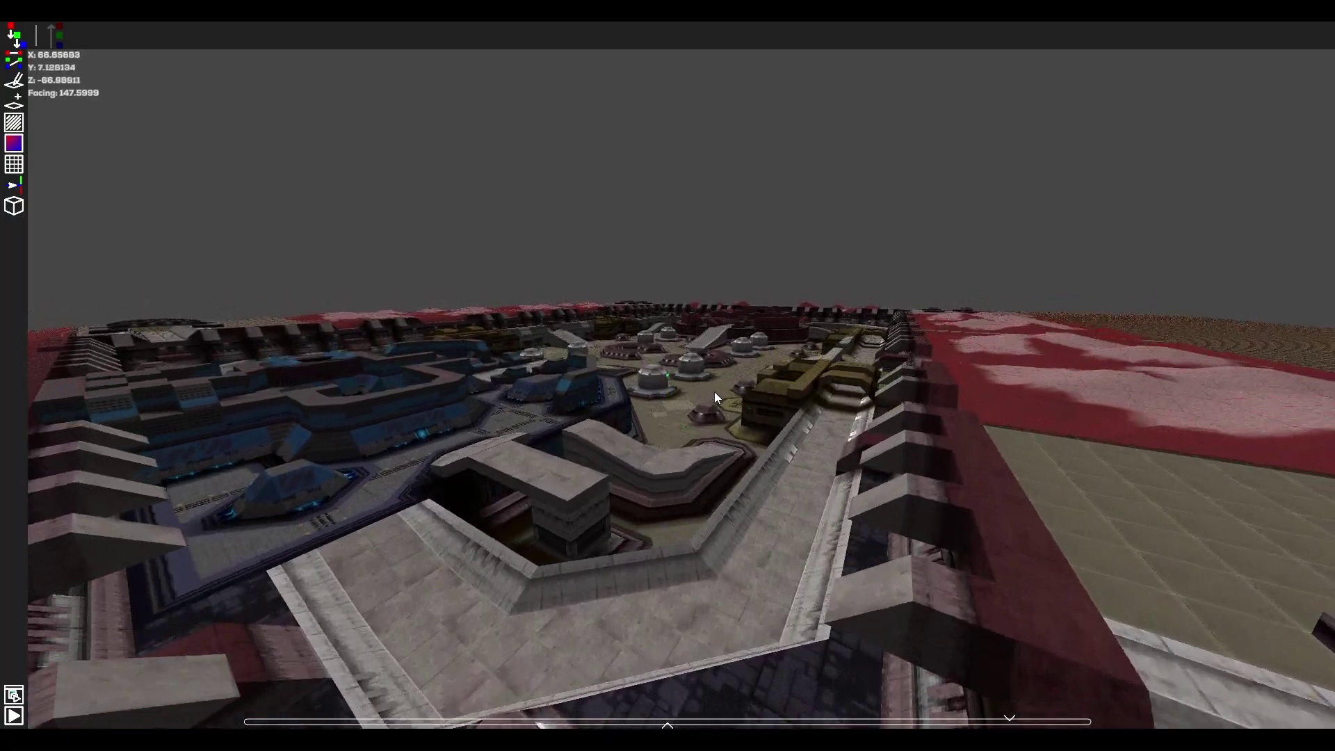
key("q")
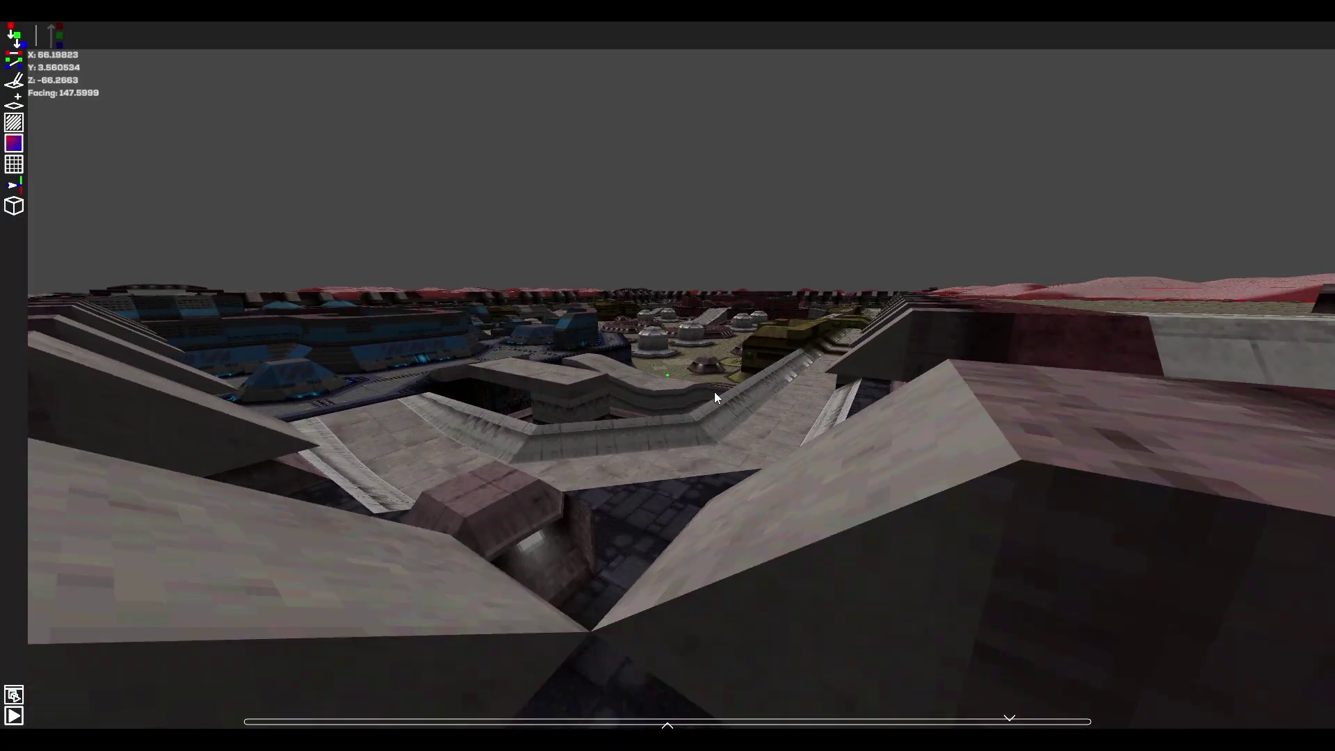
- Raise the camera above the outer walkway and examine the buildings and central plaza from different angles
right_click_drag(715, 391, 255, 219)
key("e")
key("d")
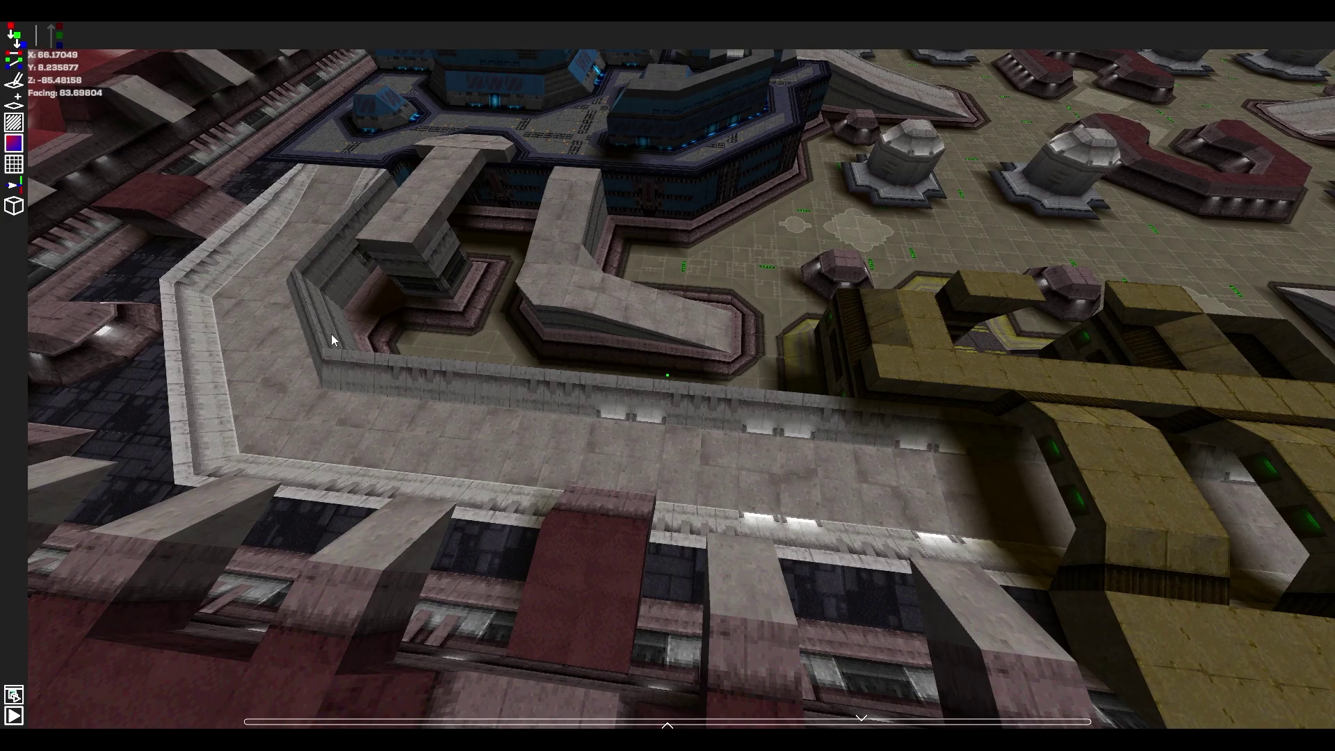
right_click_drag(739, 716, 735, 695)
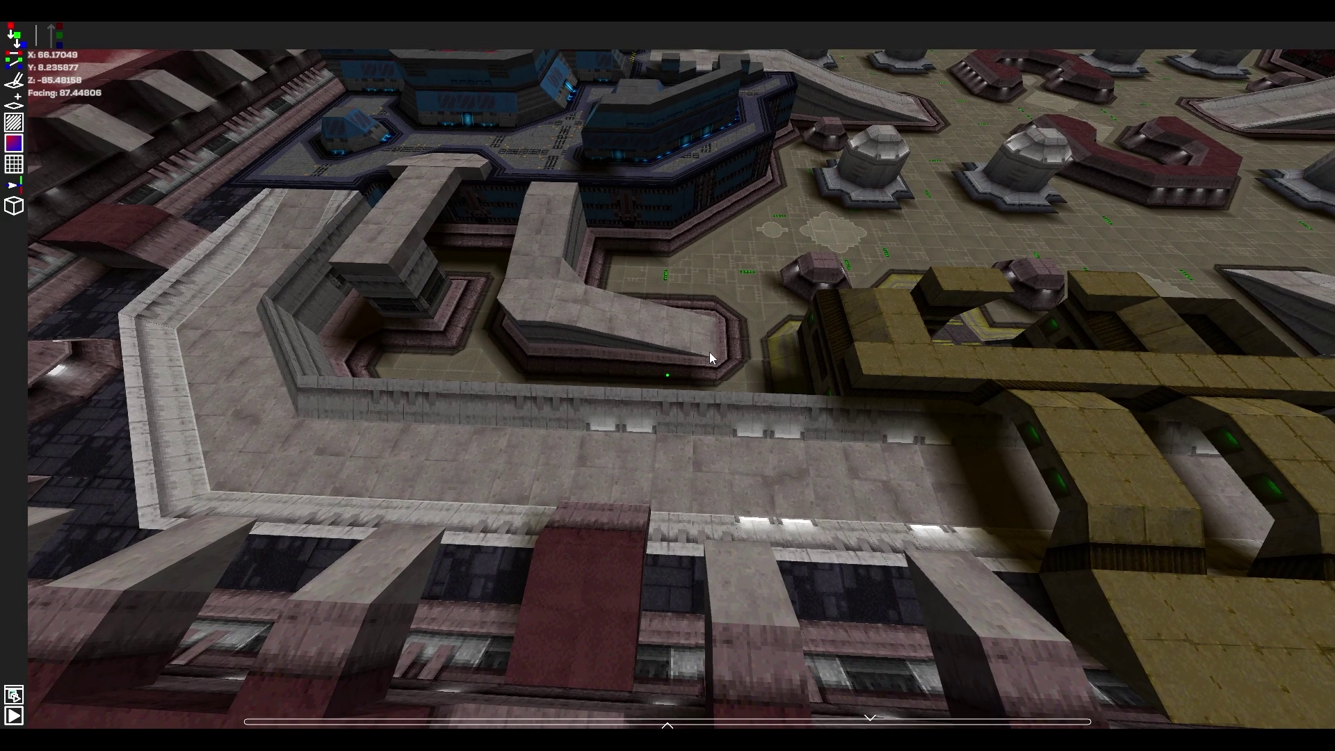
right_click_drag(710, 353, 473, 296)
right_click_drag(668, 375, 838, 382)
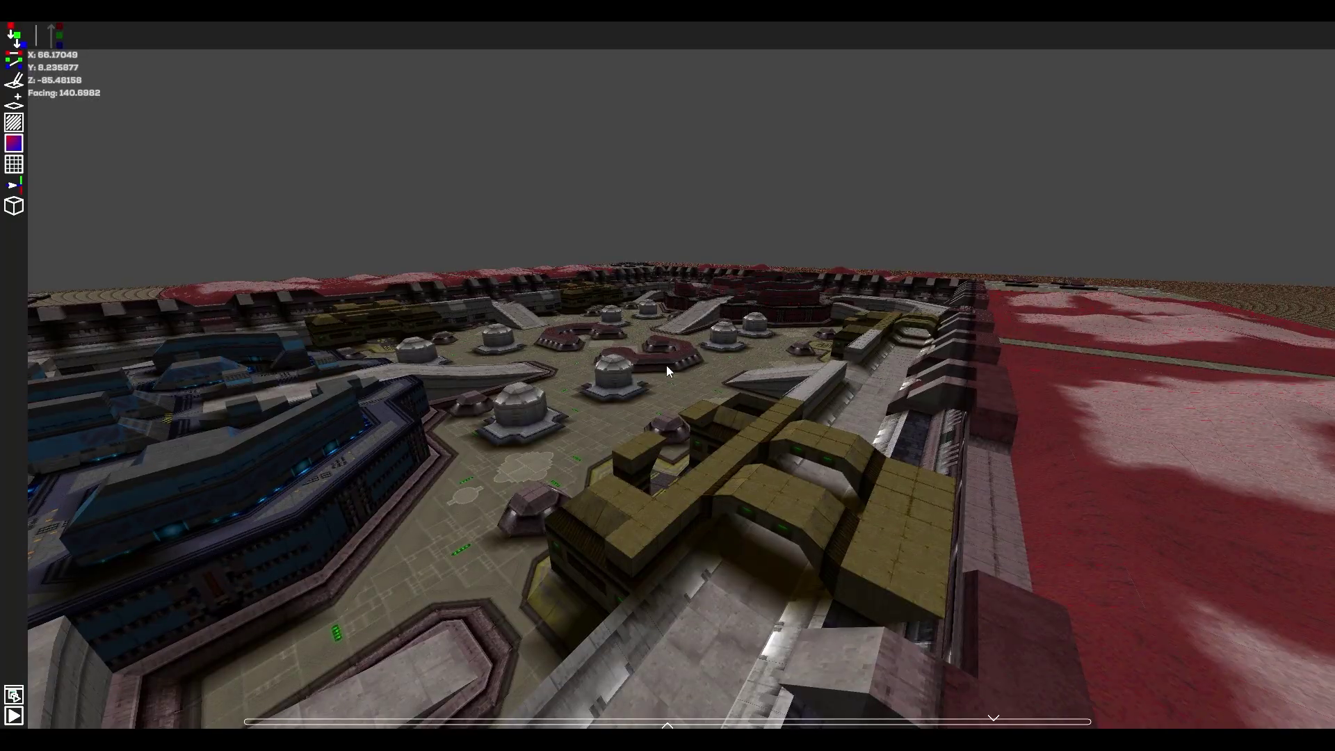
- Fly over the level and examine its outer walls, corner walkway and central plaza from different directions
left_click(657, 278)
right_click_drag(657, 278, 208, 355)
key("s")
right_click_drag(667, 376, 883, 379)
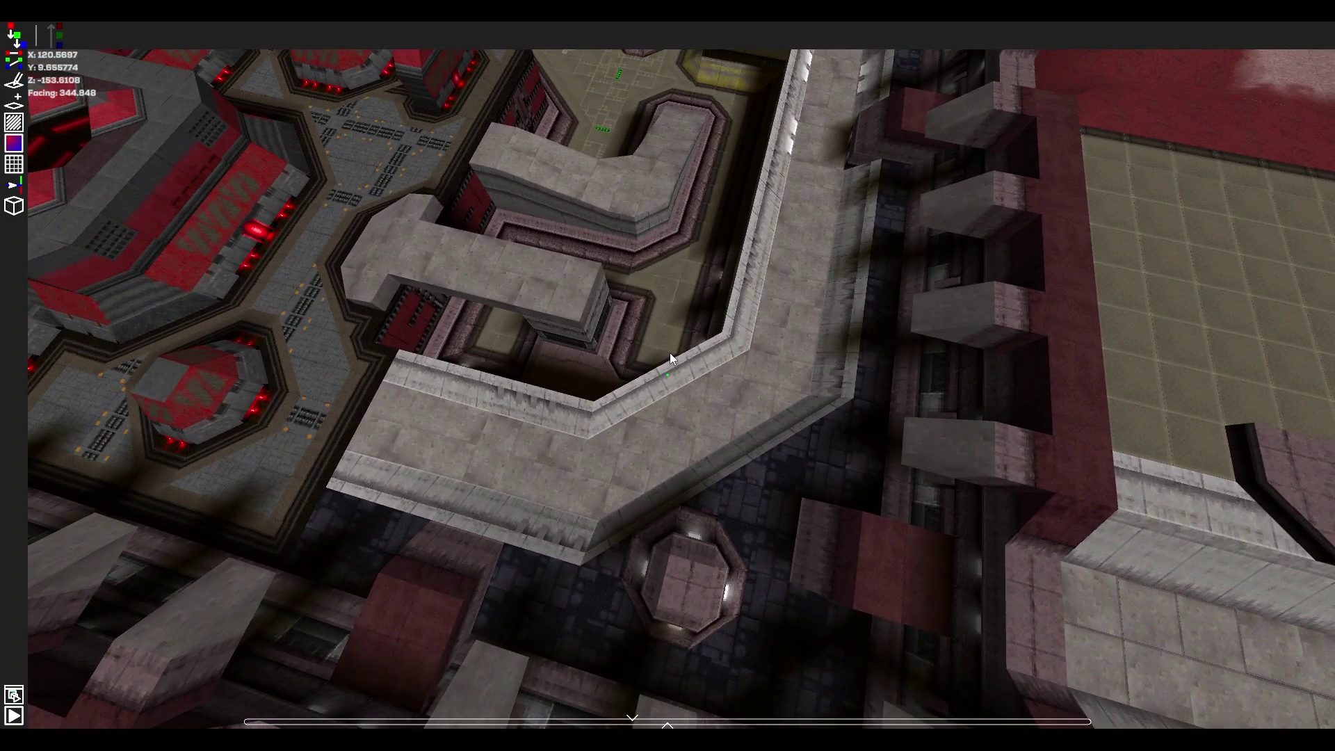
right_click_drag(670, 352, 876, 333)
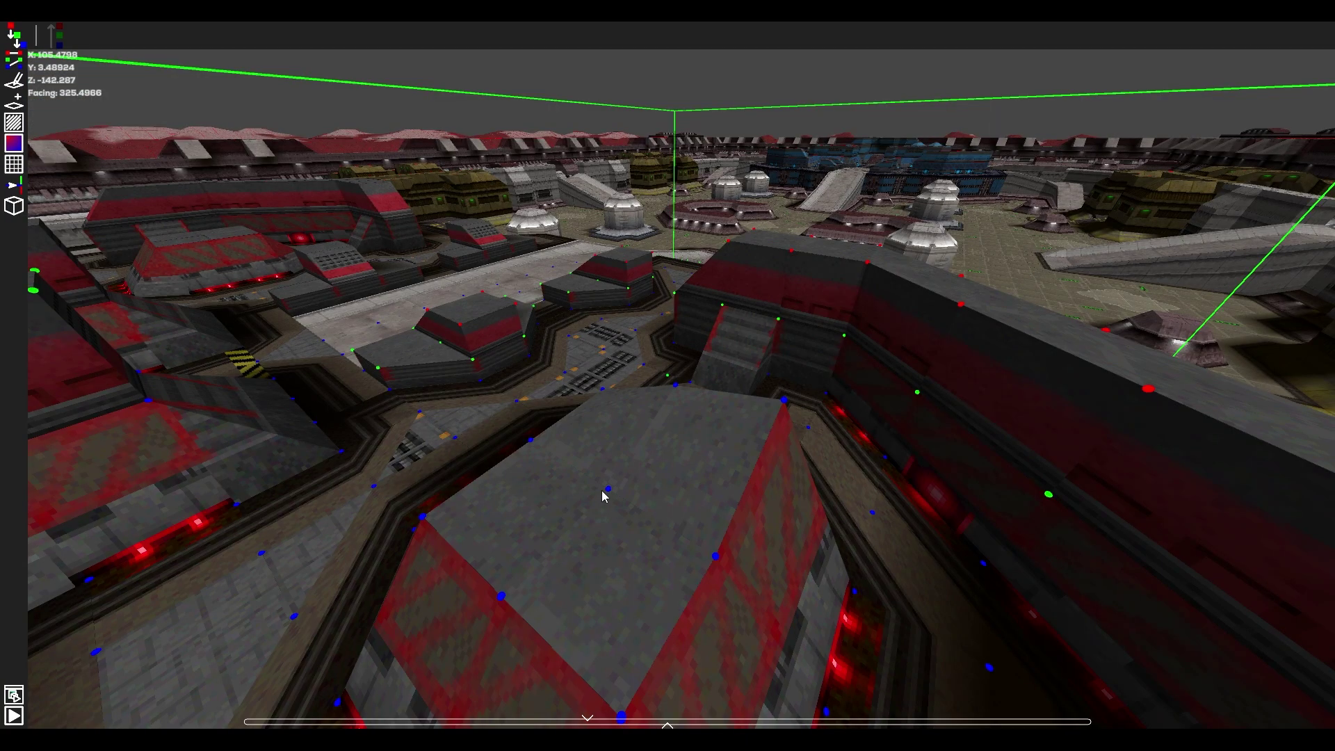
- Raise two height points on the flat roof of the octagonal bunker in the red base and view it from another side
left_click_drag(604, 493, 597, 420)
left_click_drag(719, 560, 716, 493)
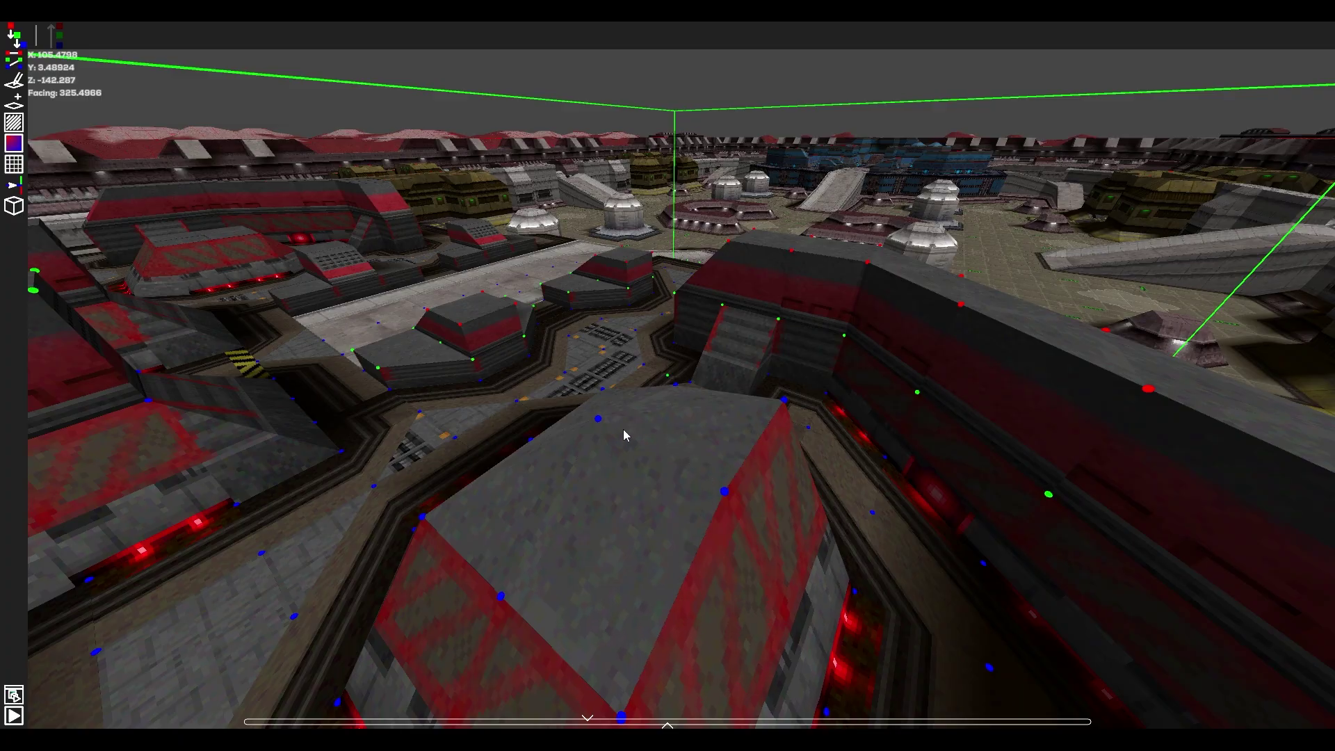
key("a")
right_click_drag(623, 428, 980, 472)
key("d")
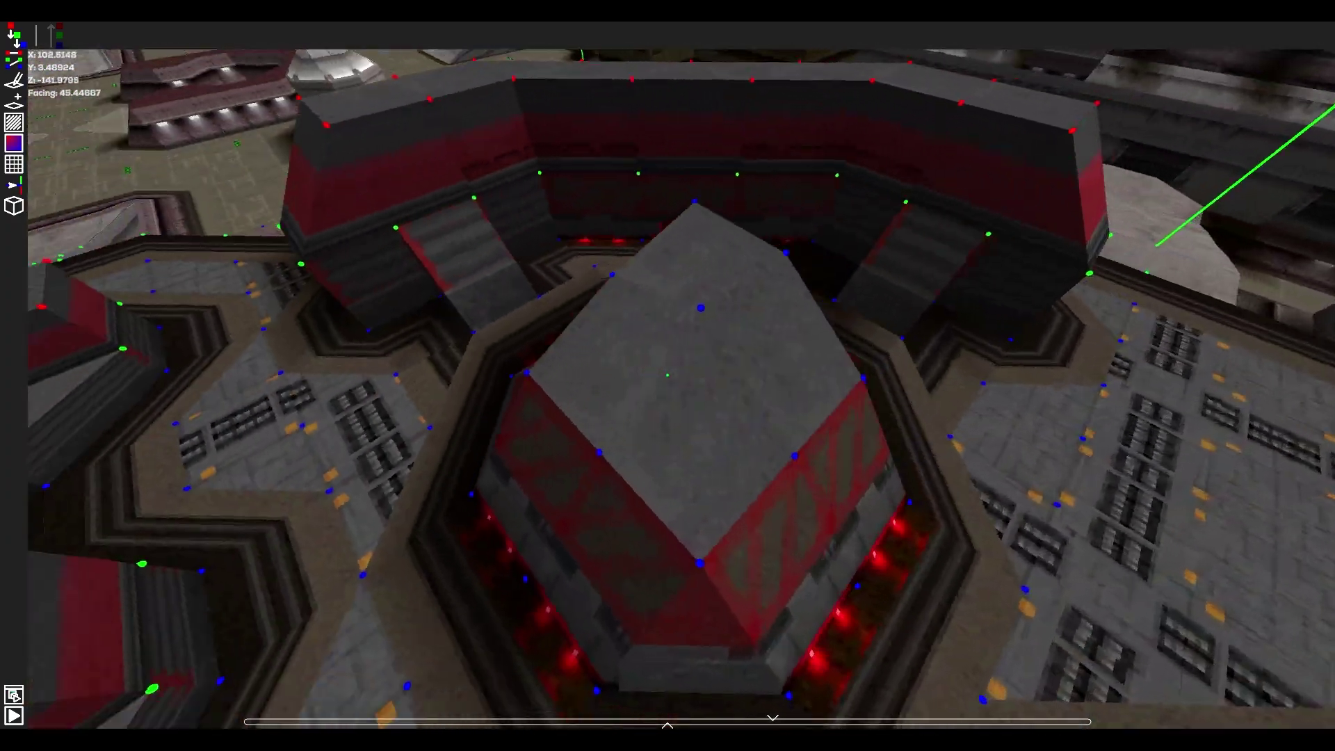
- Examine Actor 11 and the surrounding courtyard of the red base from several sides
left_click(667, 376)
right_click_drag(531, 434, 551, 434)
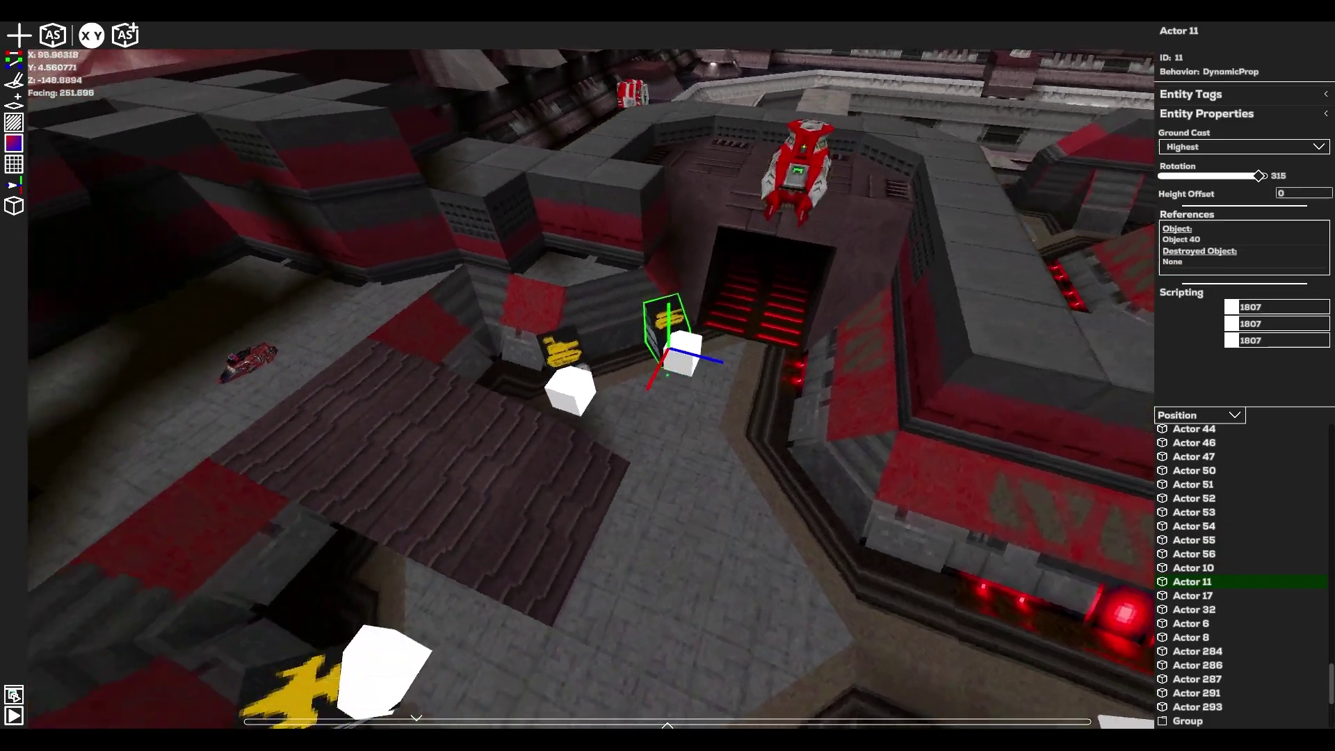
key("d")
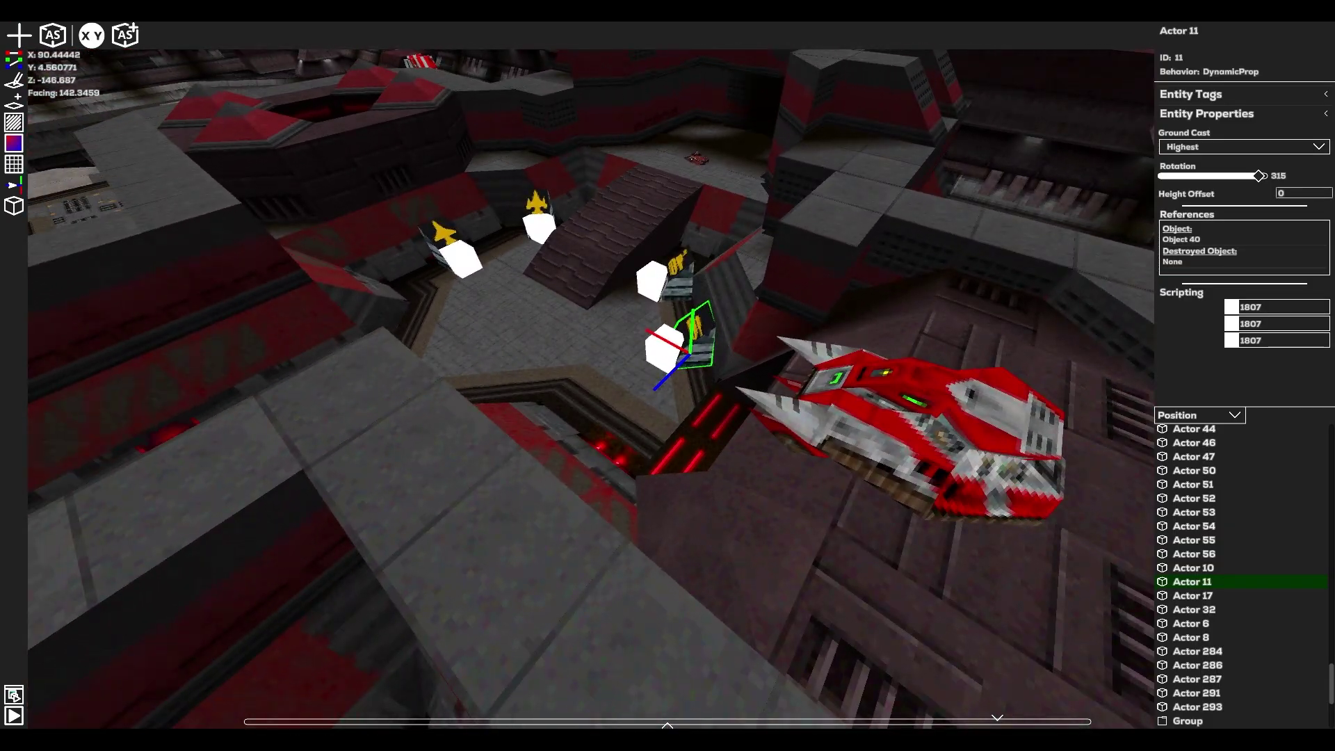
key("e")
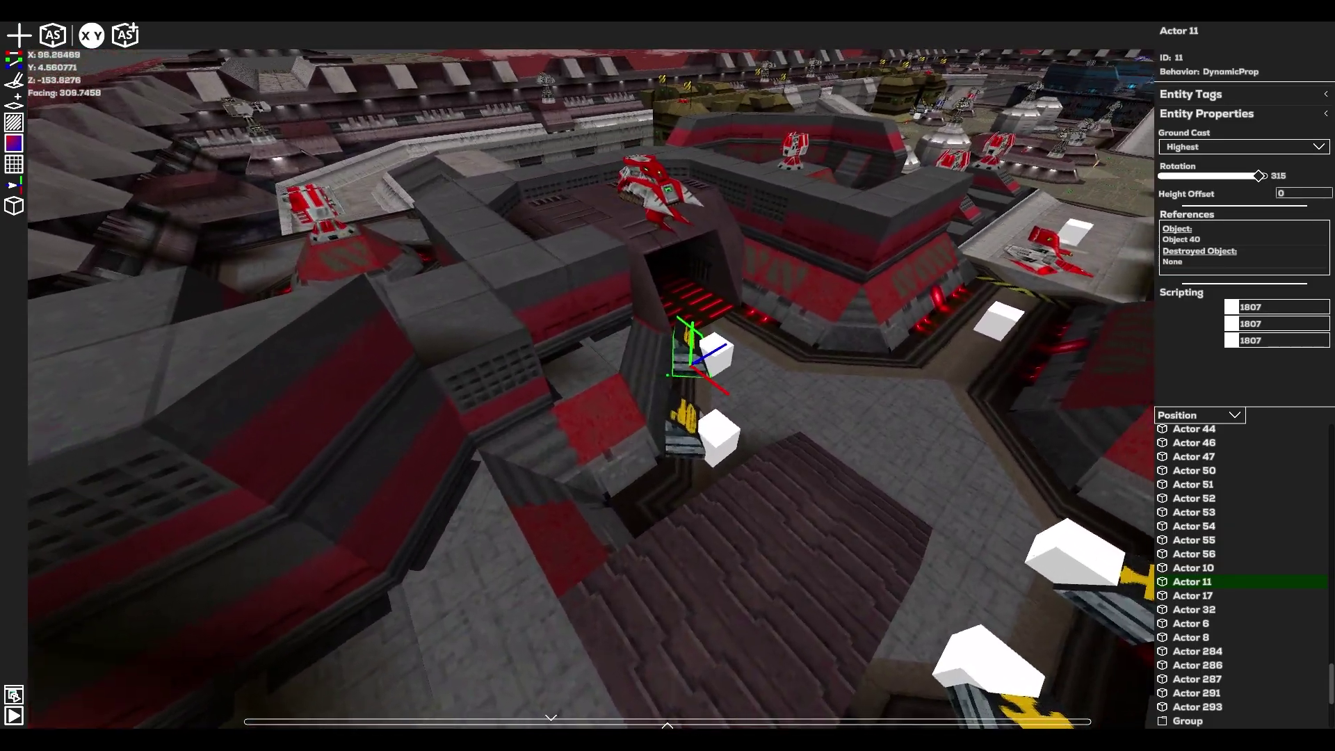
key("d")
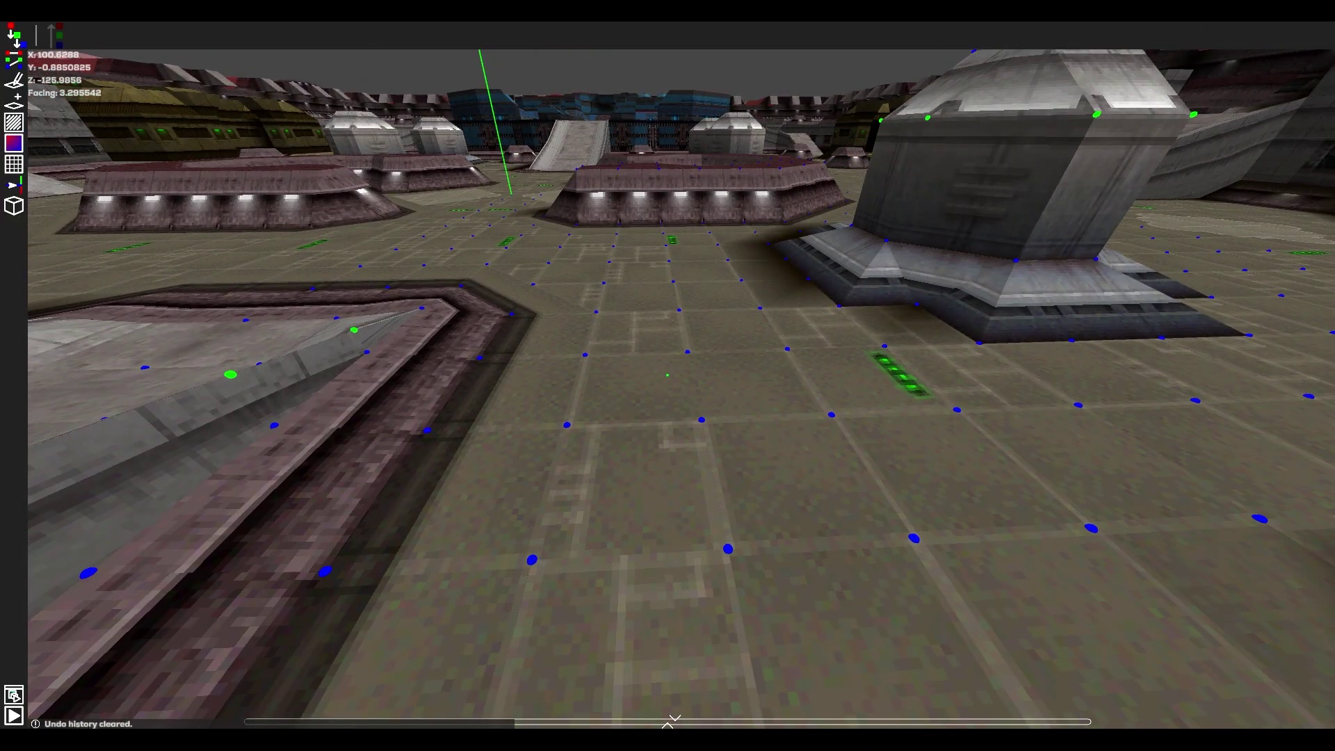
- Raise four adjacent ground height points together on the open plaza floor beside the grey tower, forming a flat-topped mound
key("d")
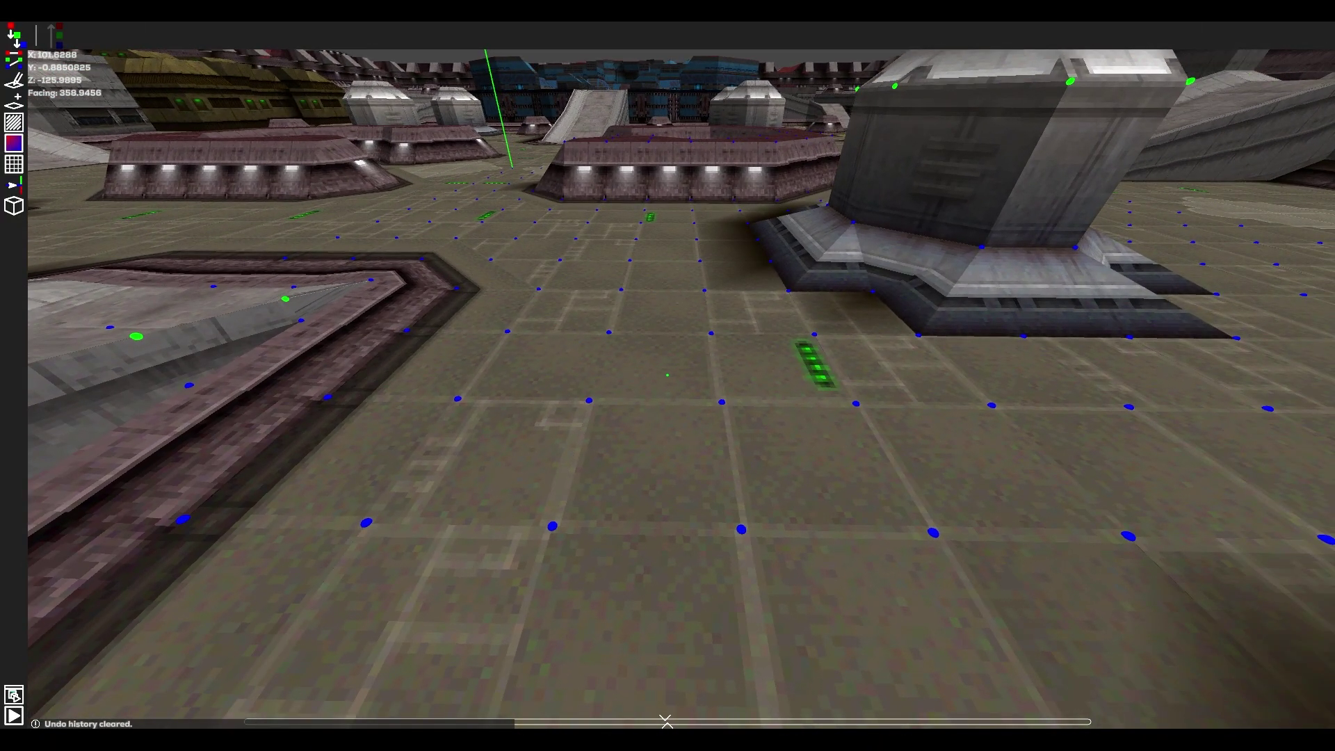
left_click(667, 375)
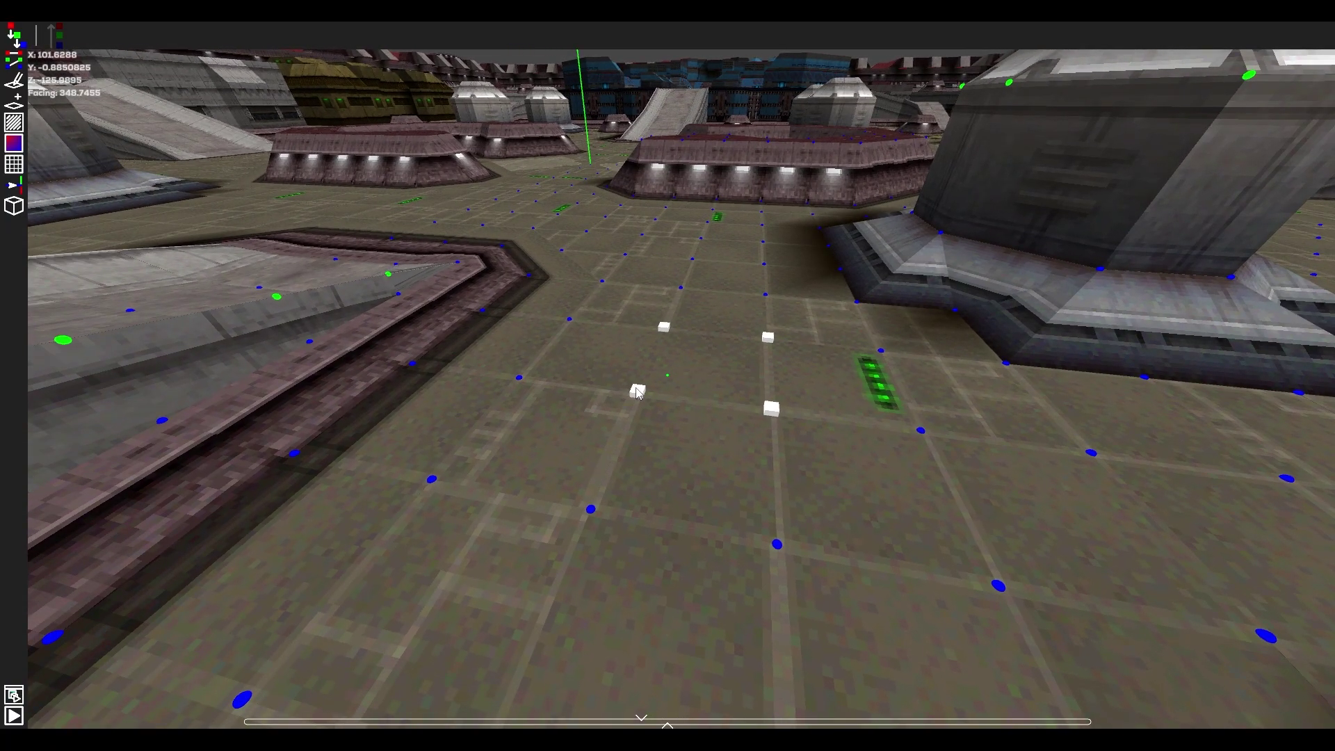
left_click_drag(632, 391, 628, 306)
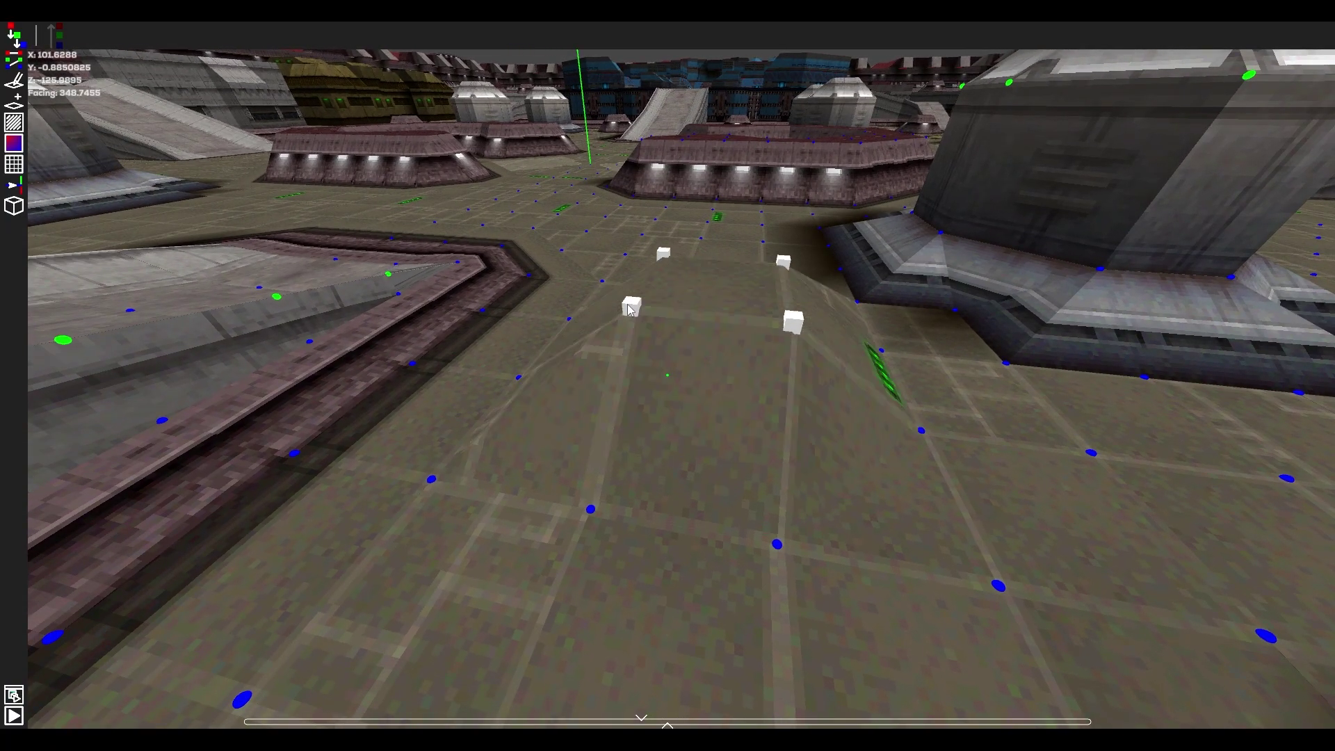
- Switch to tile editing mode and select the tiles covering the front and top of the raised mound
left_click(15, 82)
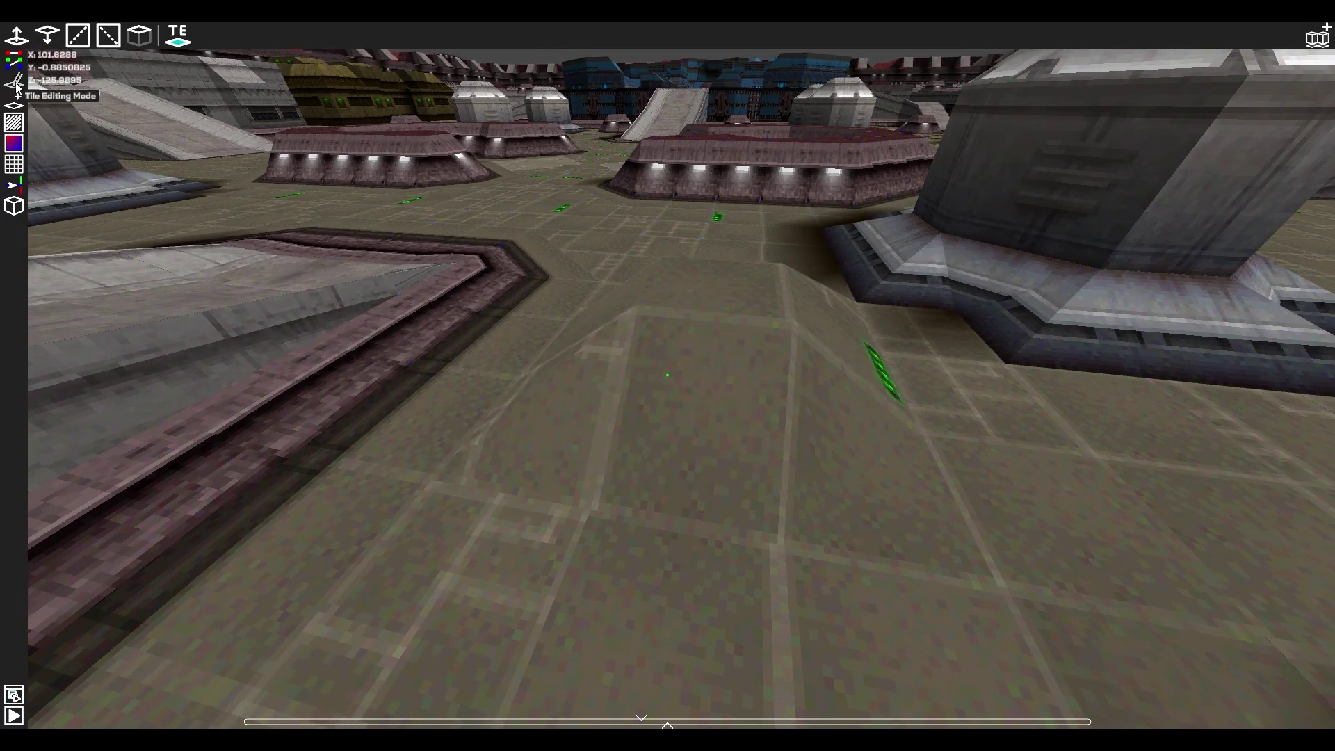
left_click(684, 443)
left_click_drag(589, 330, 687, 303)
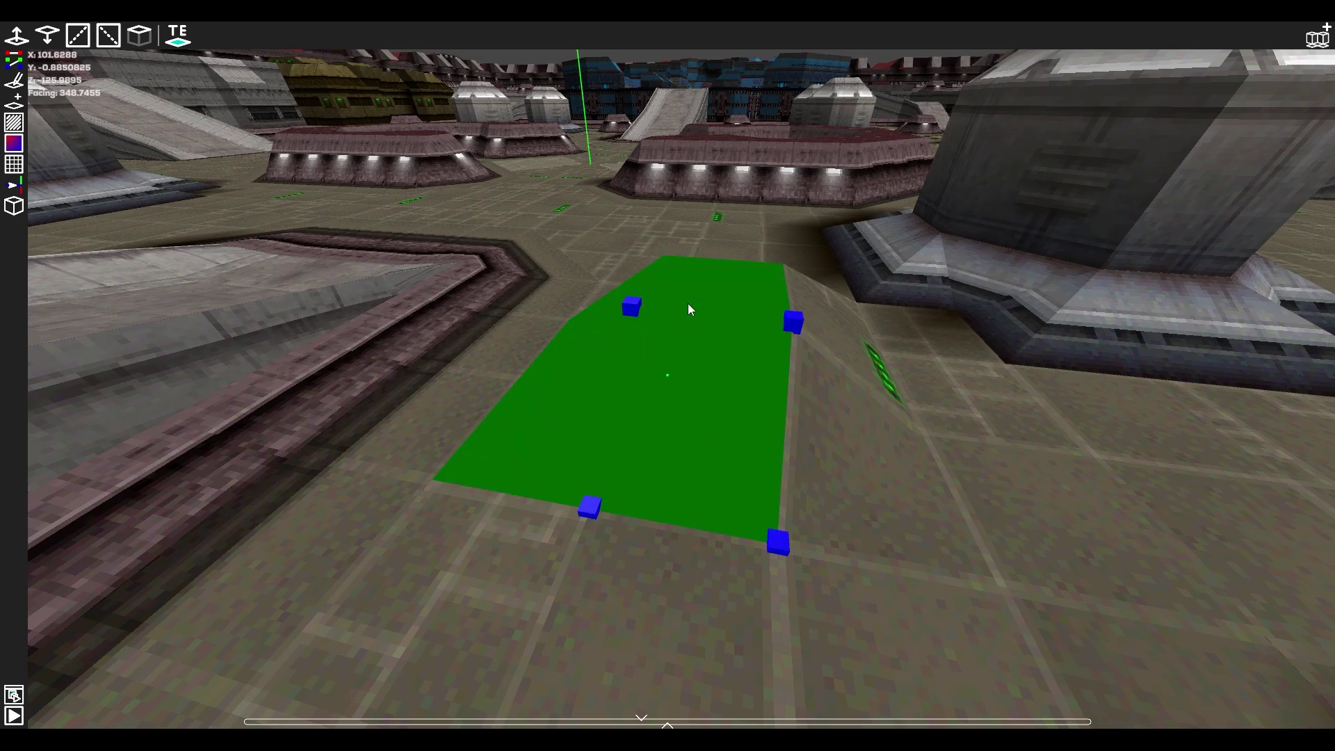
- Place a horizontal floor tile at the green height points above the mound
right_click_drag(687, 303, 549, 351)
key("s")
key("d")
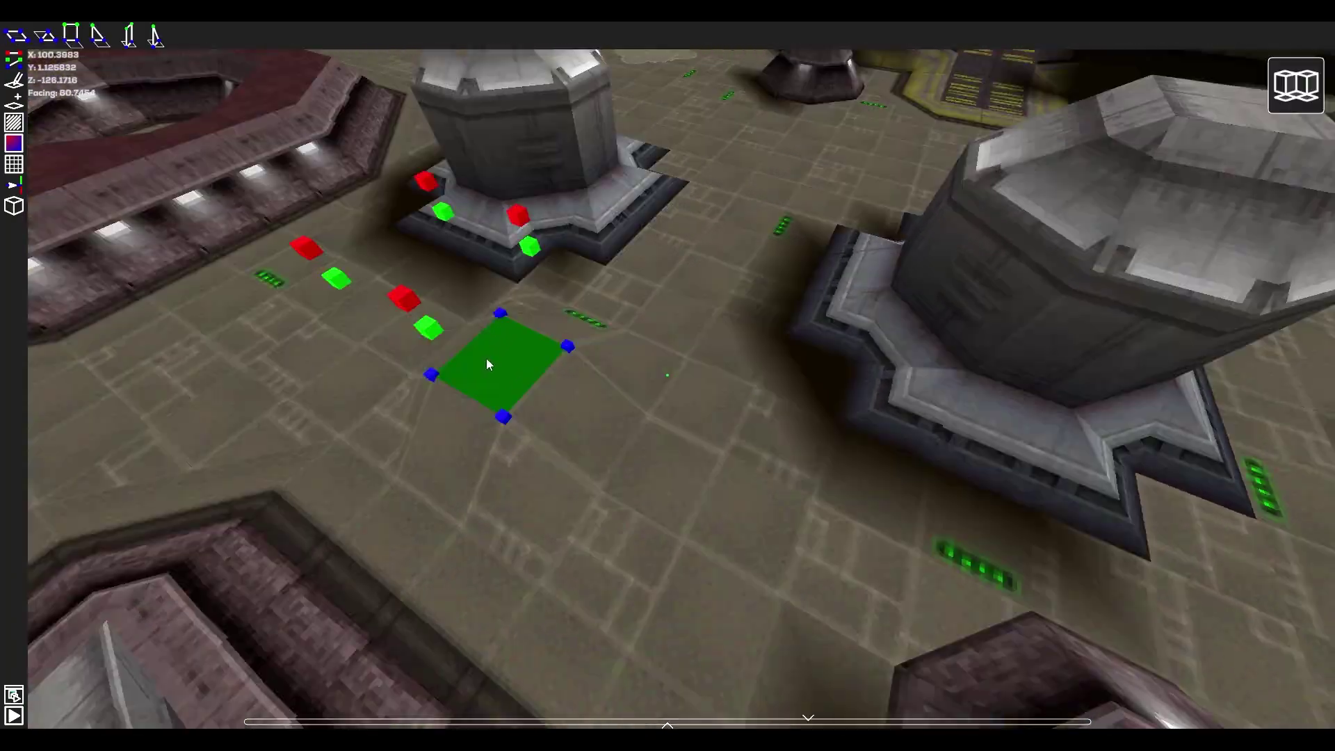
scroll(491, 357, "up", 1)
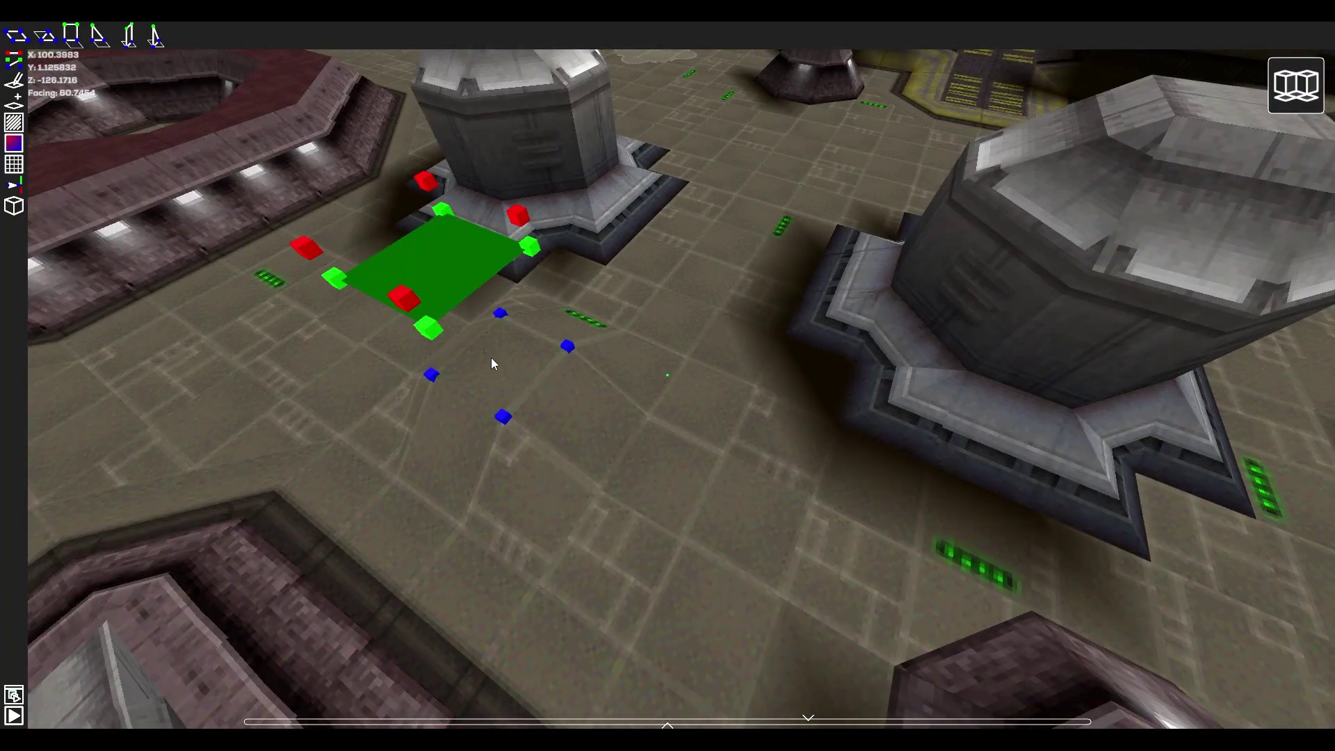
left_click(491, 357)
- Build vertical wall tiles from the ground up to the raised floor tile, orienting them to its different sides
left_click(75, 35)
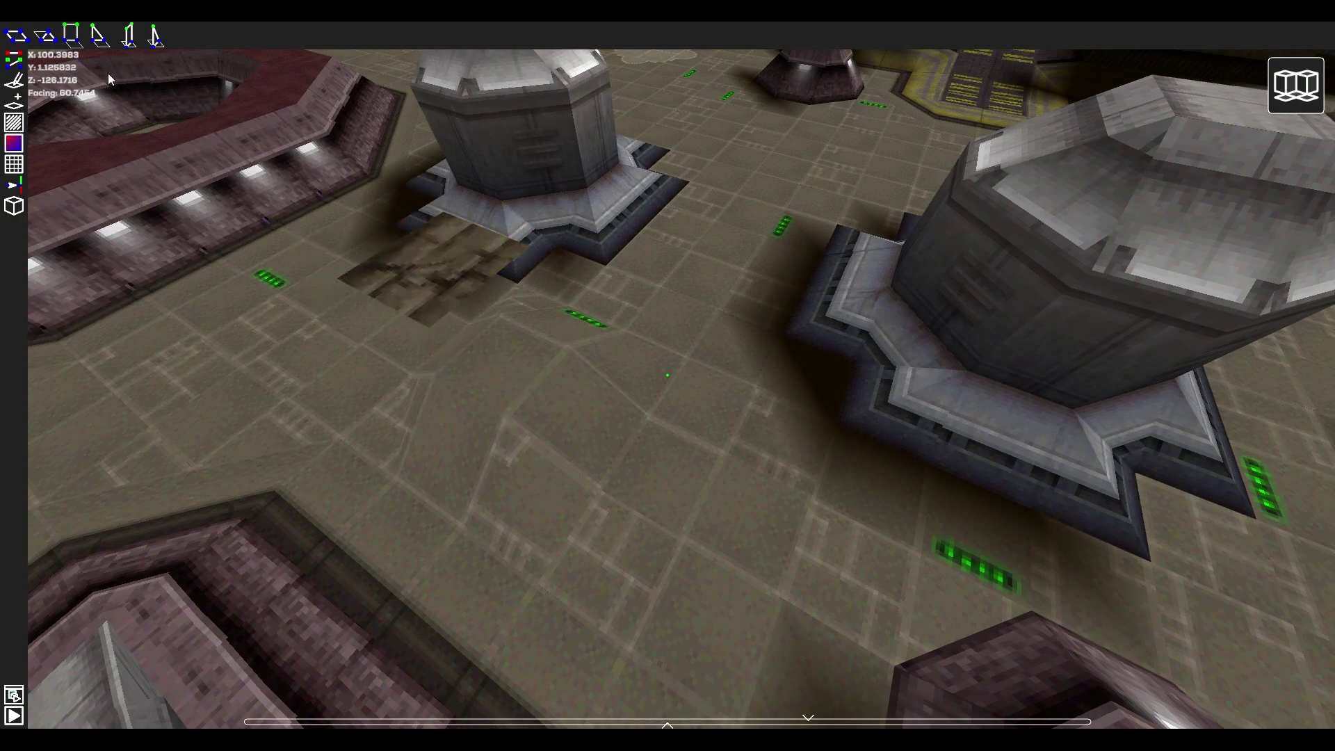
left_click(489, 361)
left_click(513, 359)
left_click(569, 325)
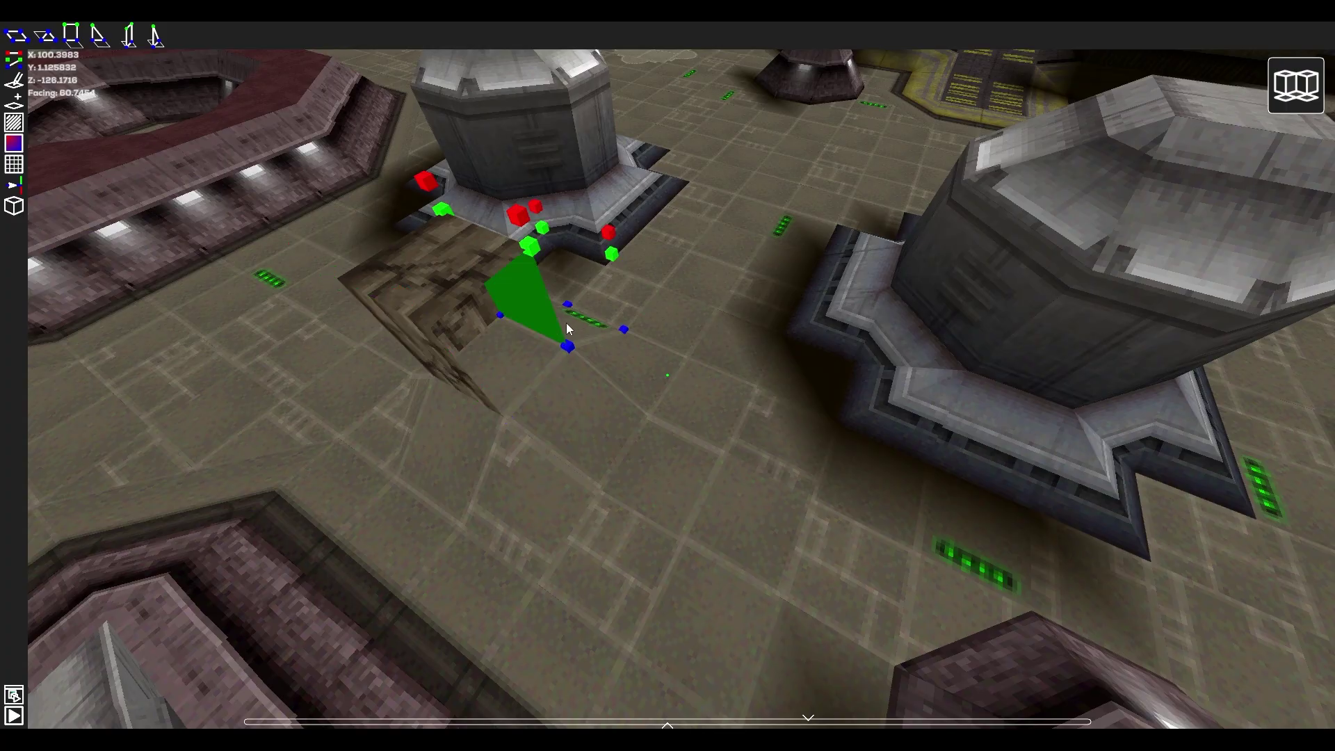
key("r")
scroll(587, 396, "up", 2)
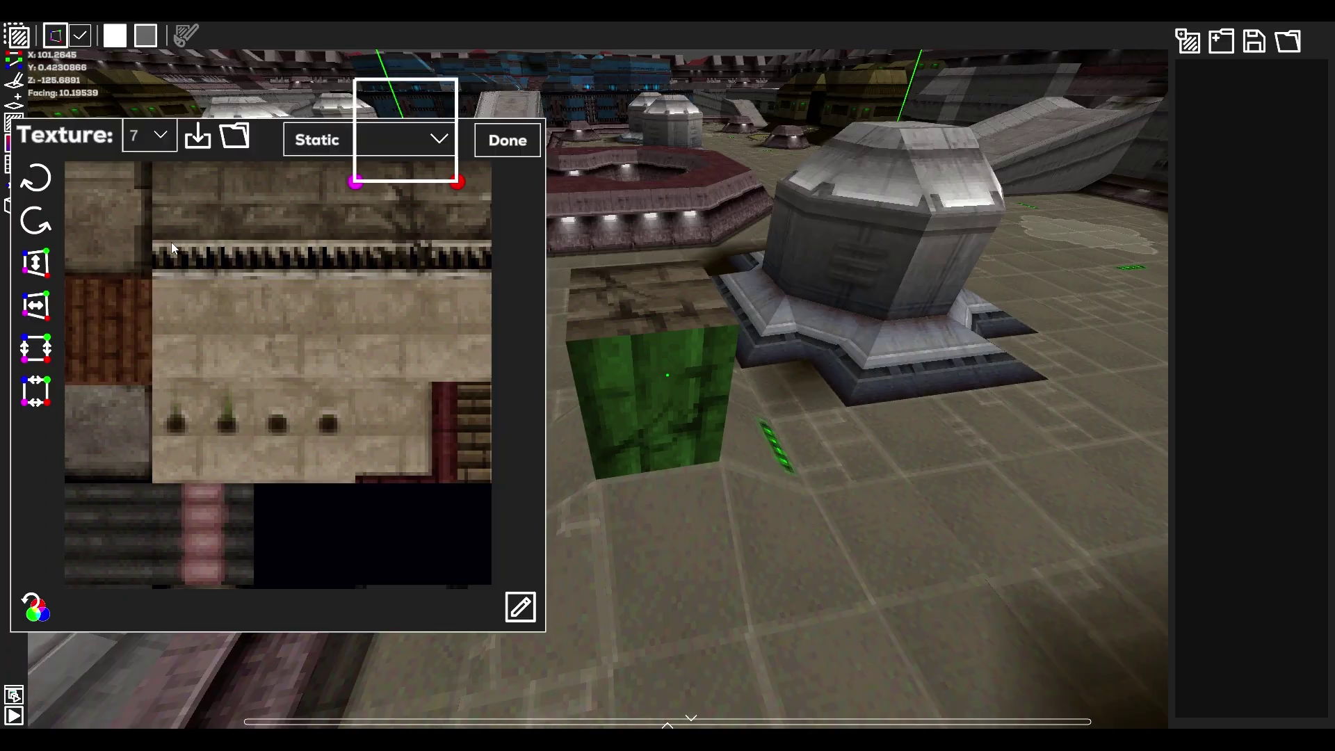
- Map the block's front wall to a tall rectangular texture area and set its texture to 4
left_click_drag(171, 242, 282, 482)
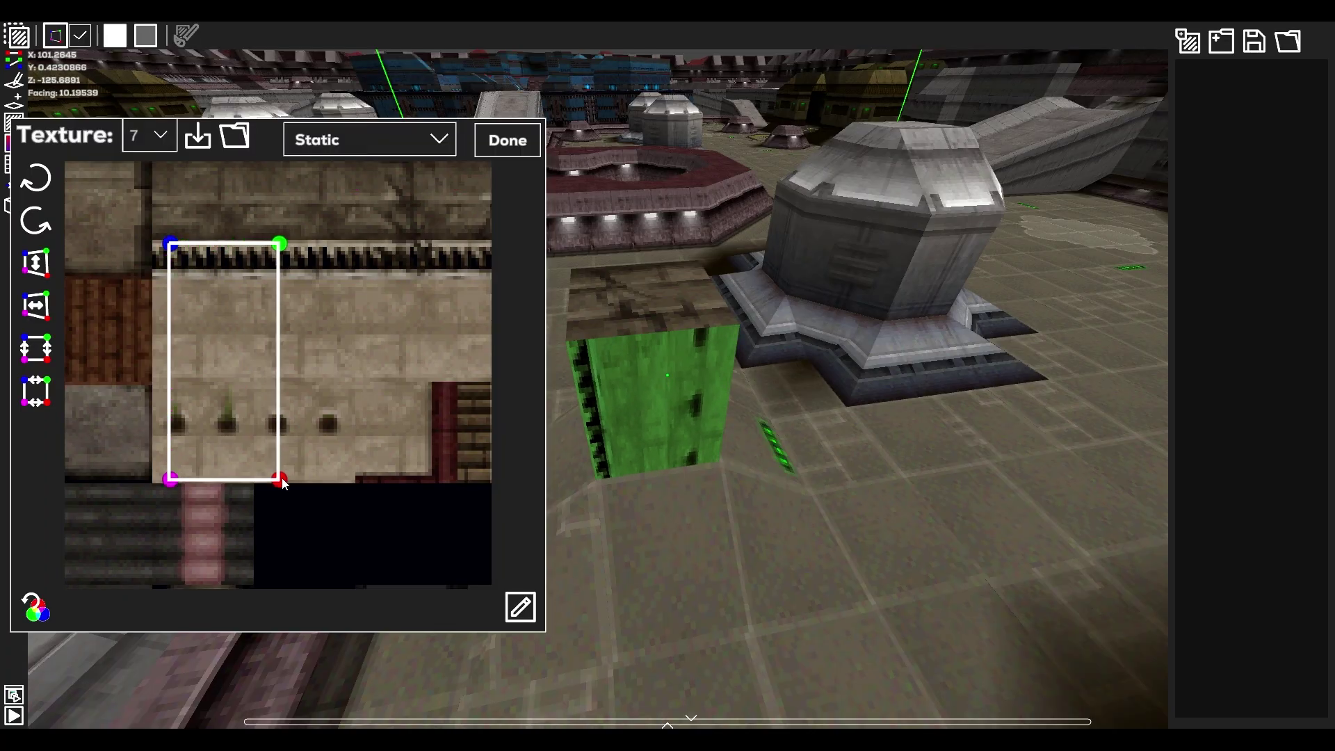
left_click(160, 134)
left_click(149, 235)
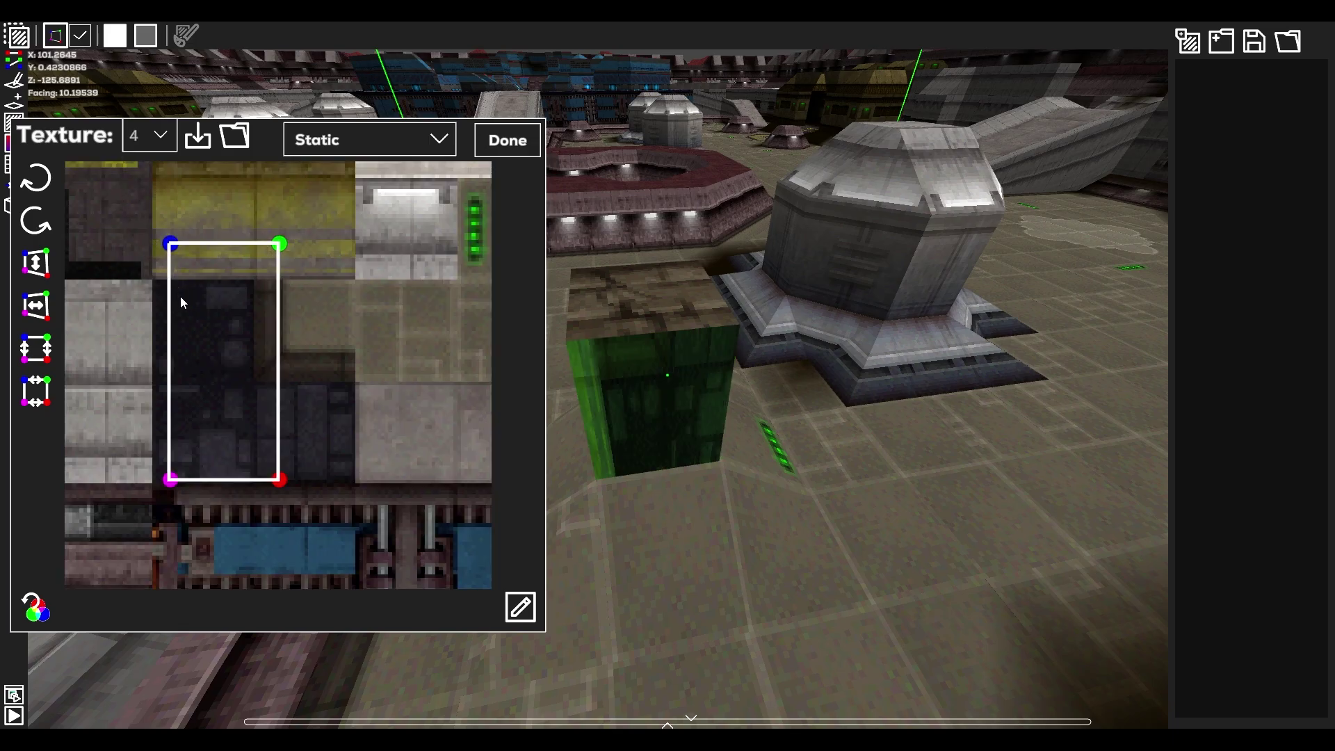
- Paint the vertices at the corners of the block's front wall green (#00EF00) with the color brush
key("5")
left_click(96, 45)
left_click(605, 482)
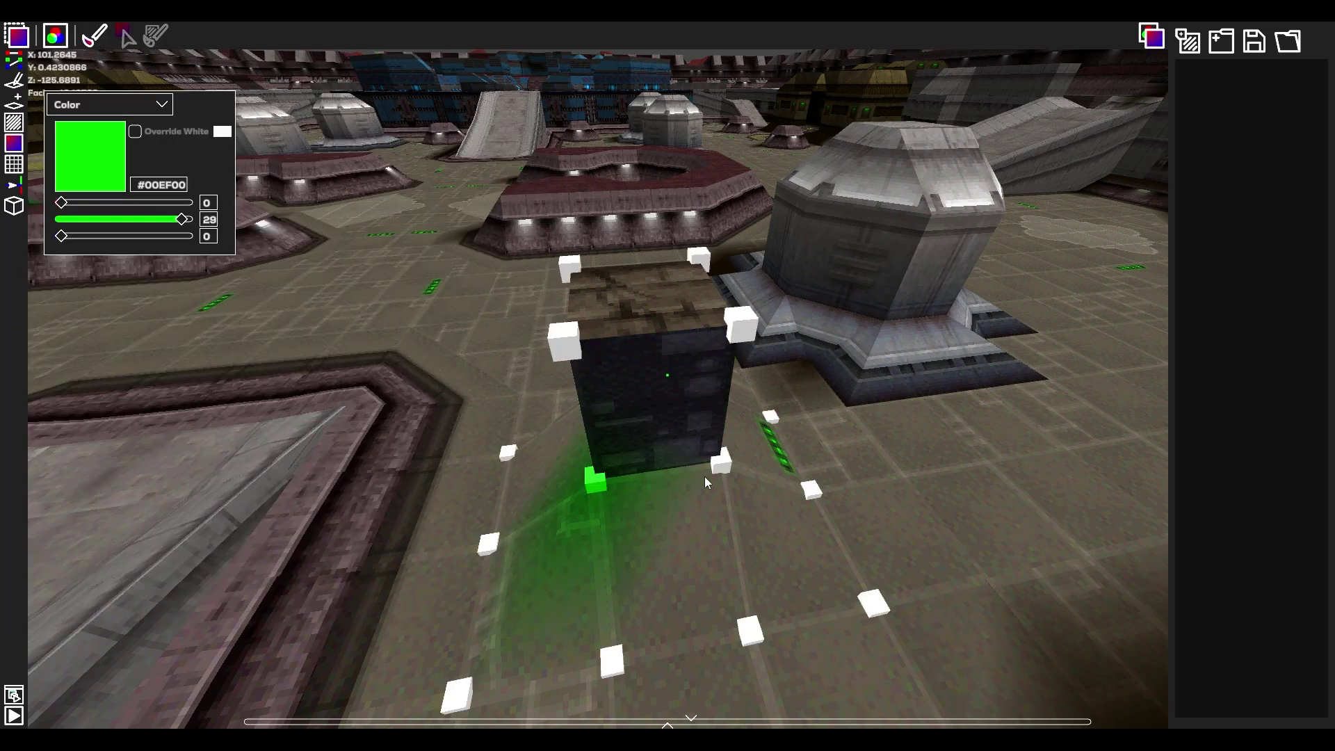
left_click(721, 462)
left_click(740, 324)
left_click(576, 349)
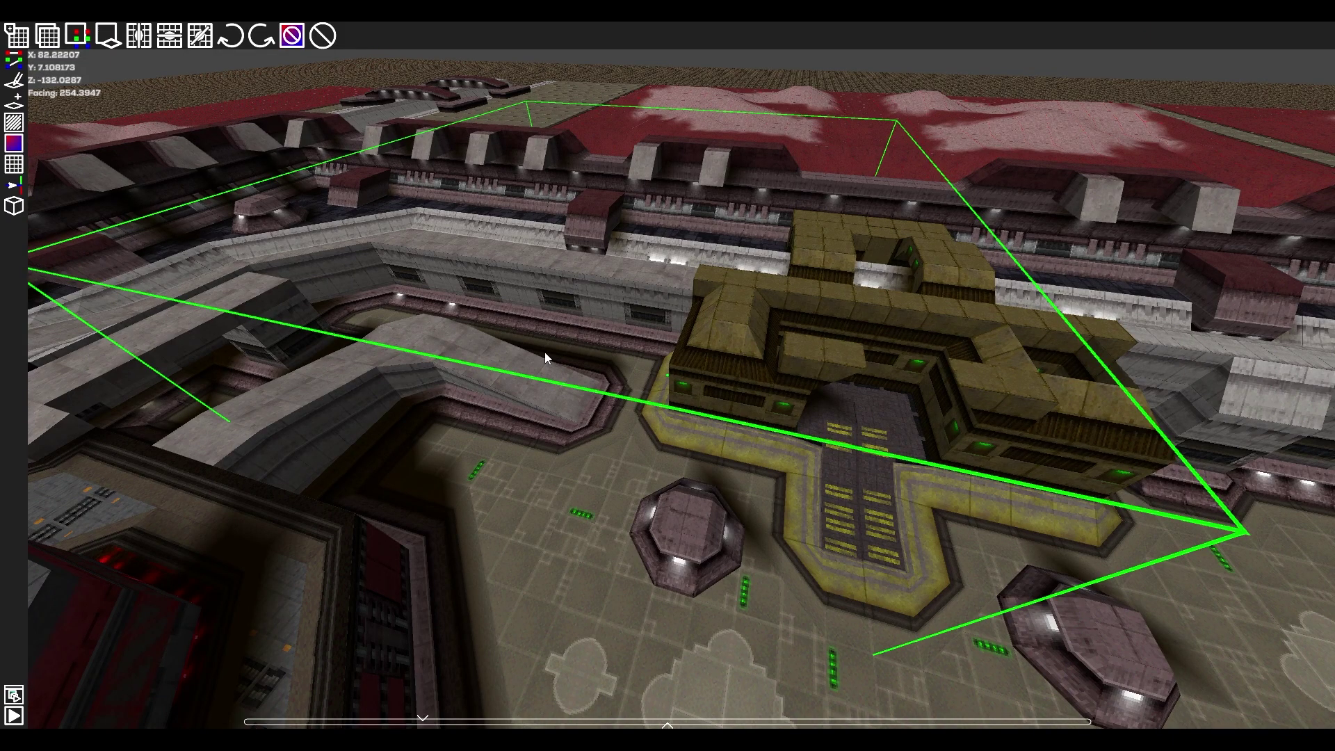
- Rotate the map section around the yellow building, accepting that its current map data is overwritten
left_click(231, 45)
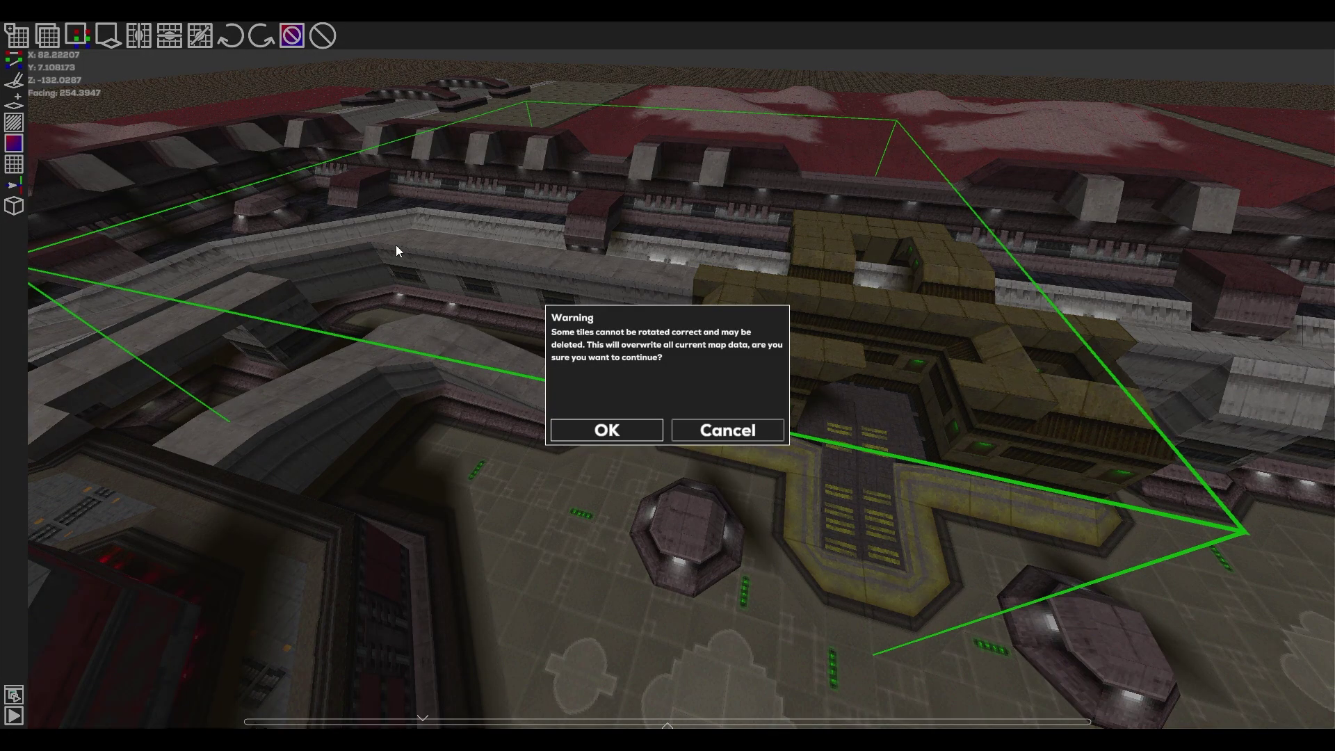
left_click(610, 428)
left_click(233, 43)
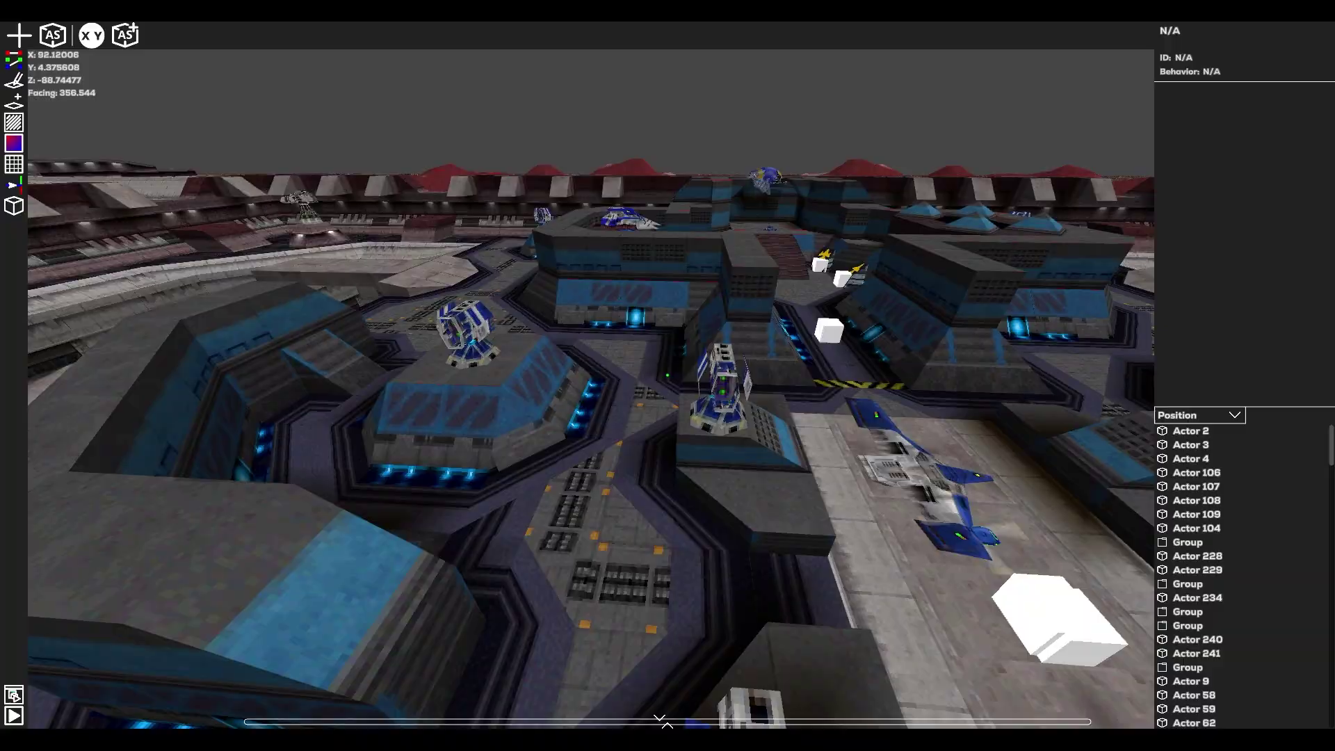
- Fly around the blue base and examine its turrets, vehicles and other actors from several angles
key("d")
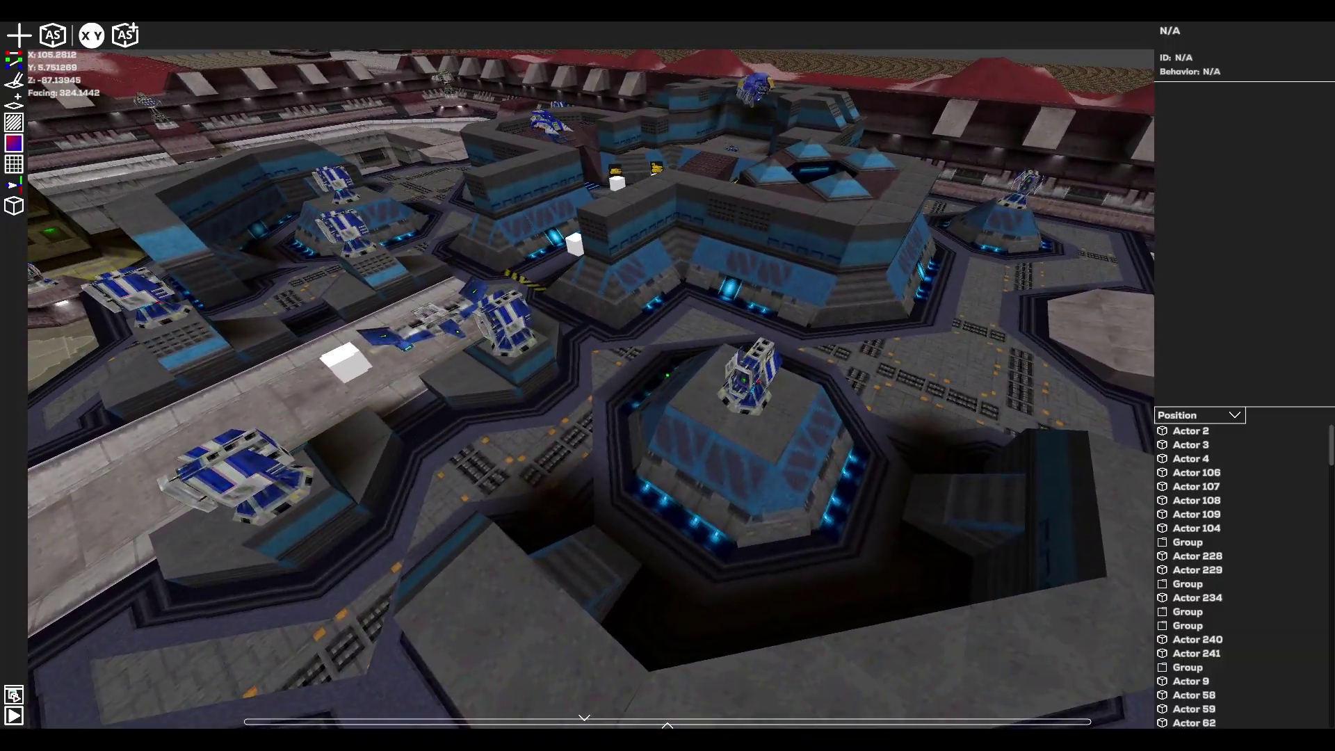
key("a")
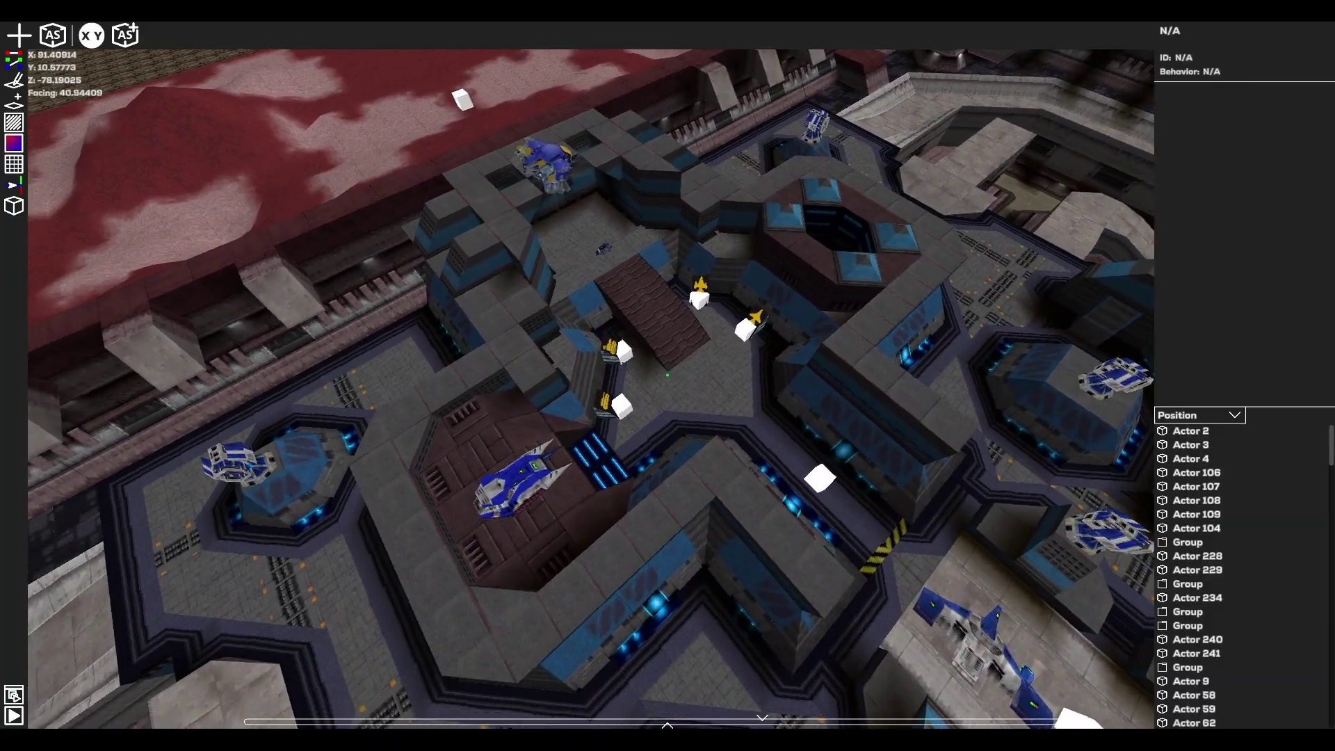
right_click_drag(668, 376, 665, 377)
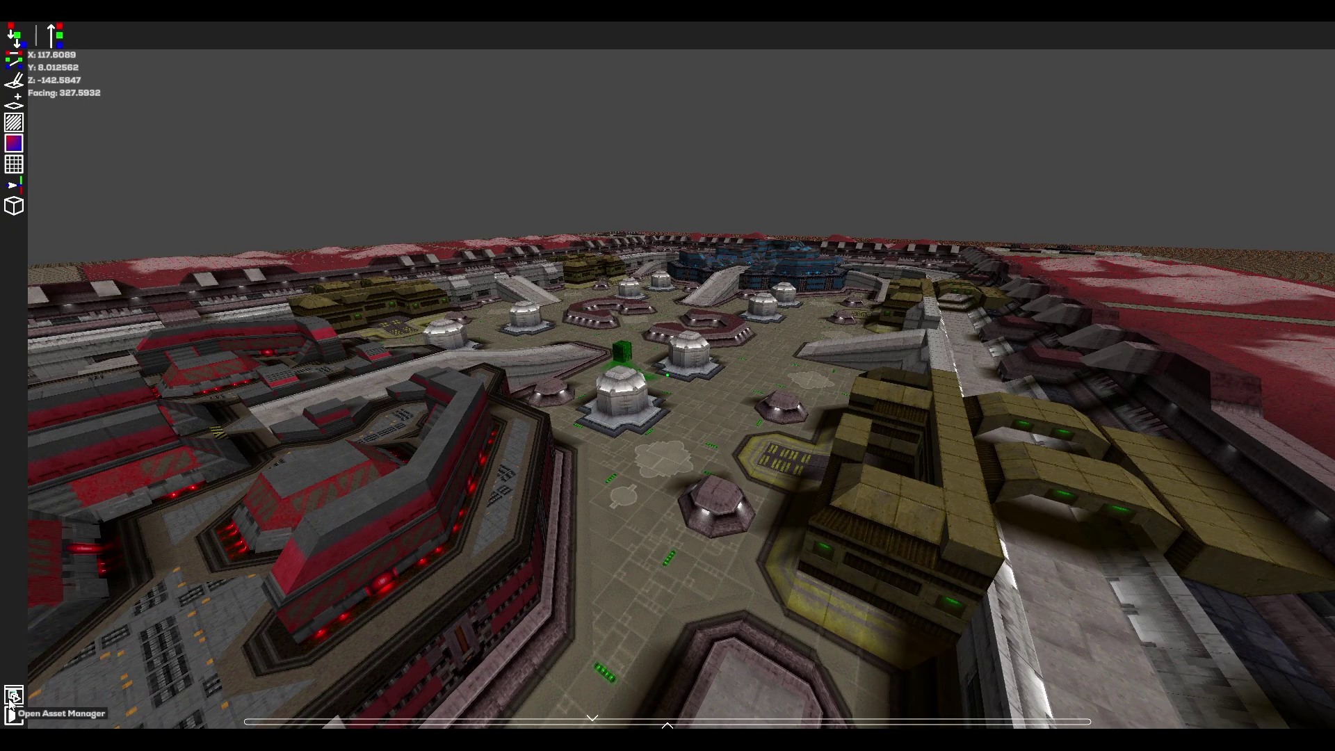
- Open the asset manager, preview models such as Object 21 and Object 30, and return to the asset folders
left_click(13, 695)
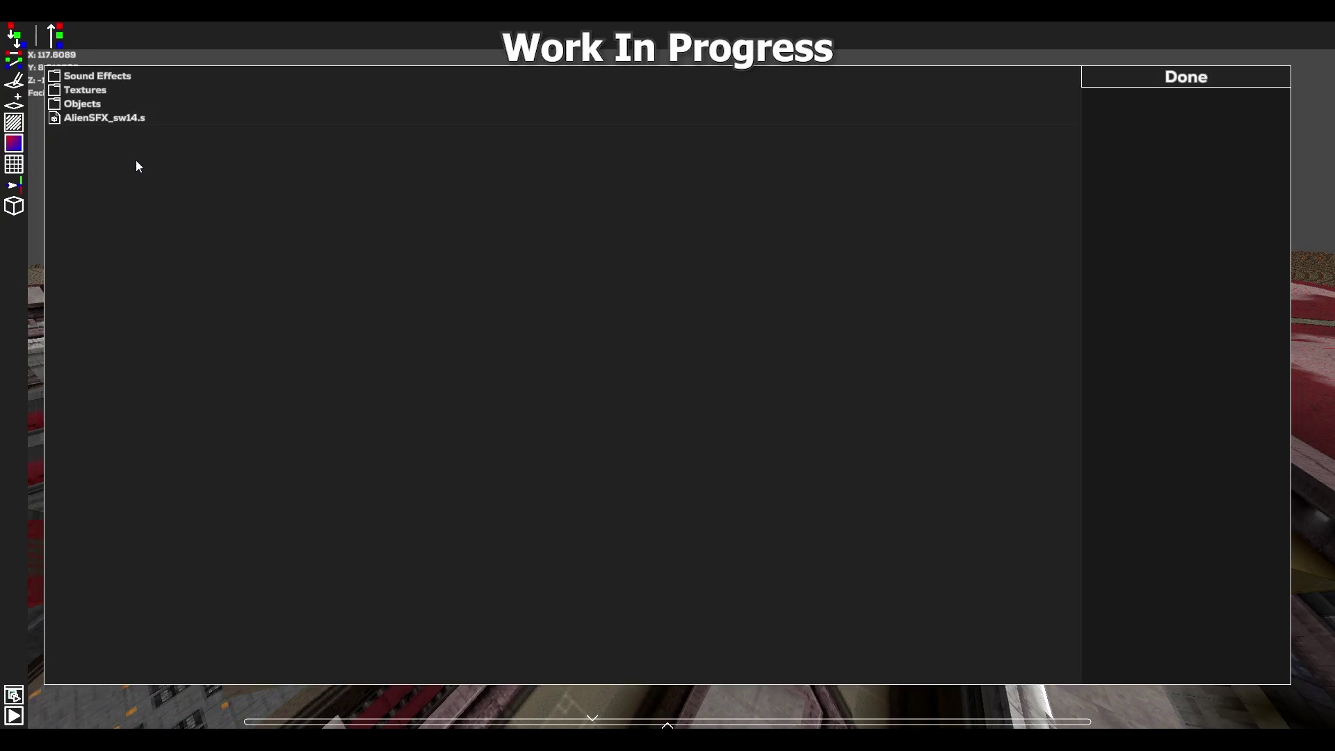
left_click(119, 103)
left_click(143, 218)
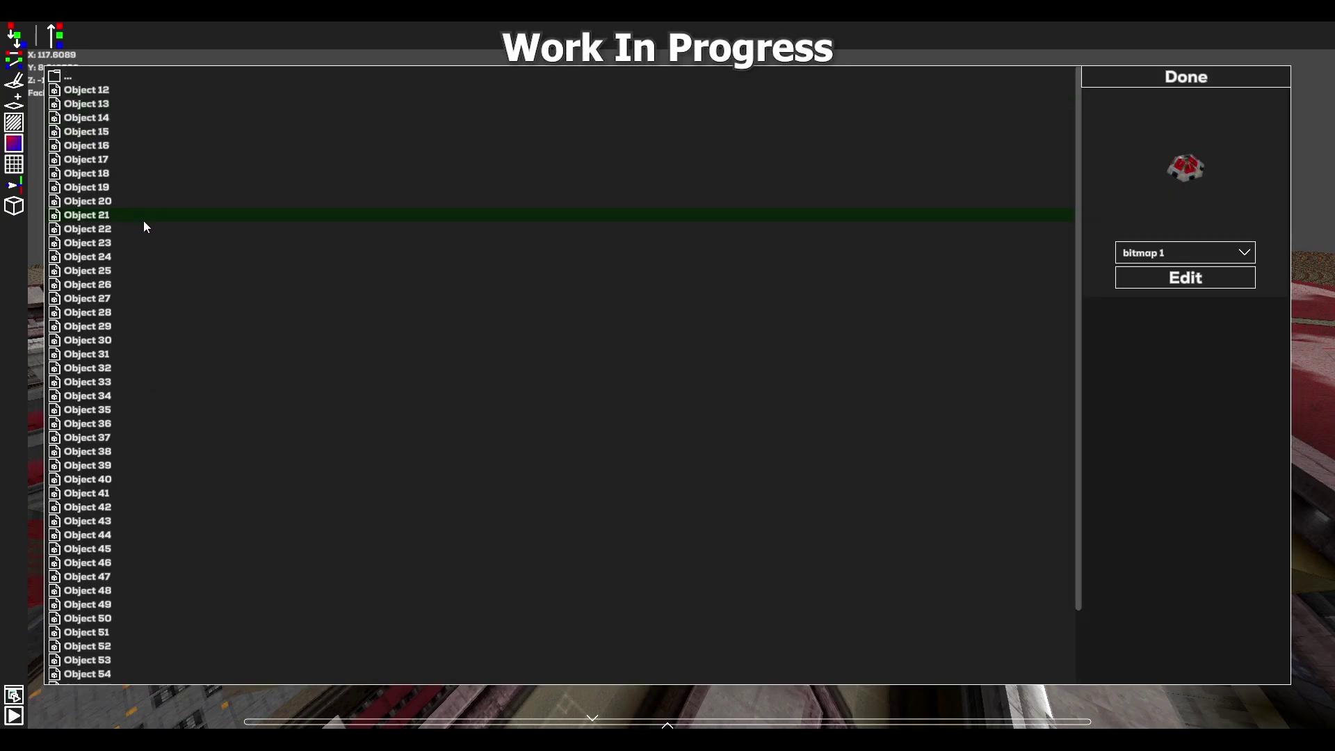
left_click(144, 281)
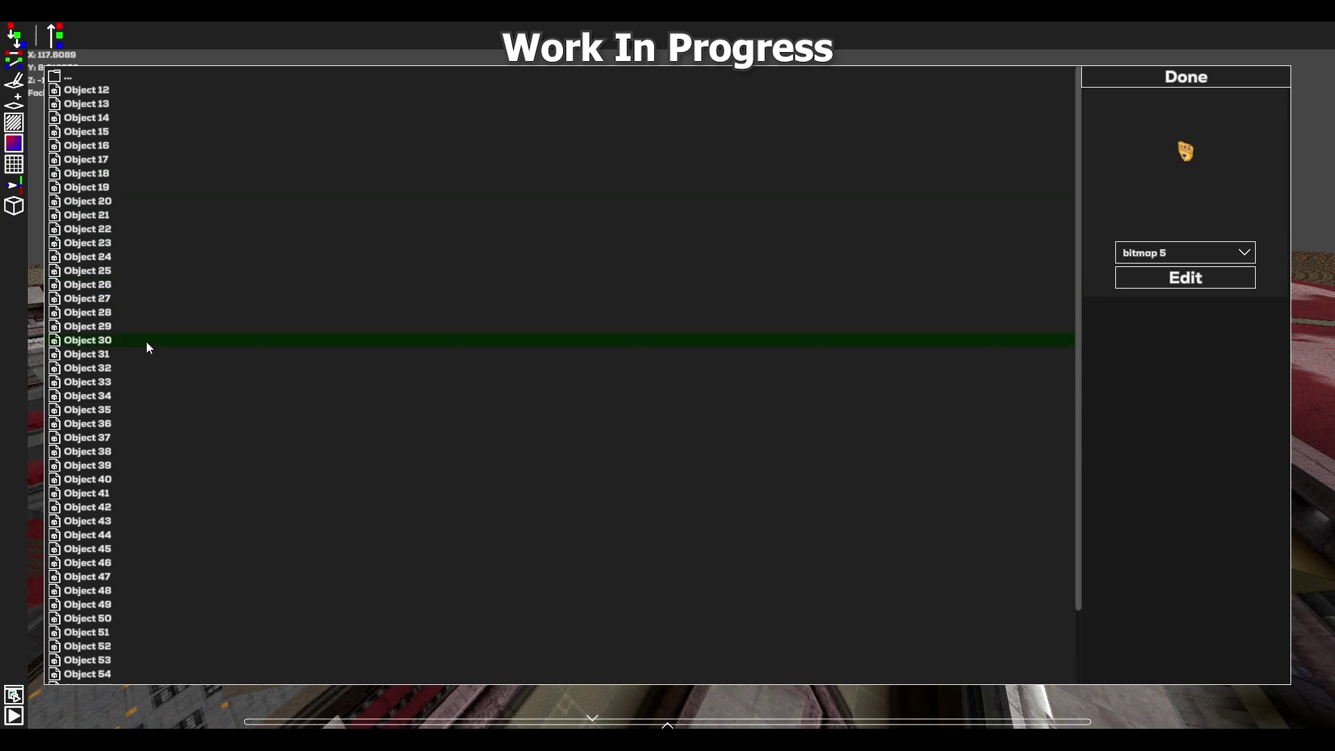
left_click(95, 79)
left_click(93, 96)
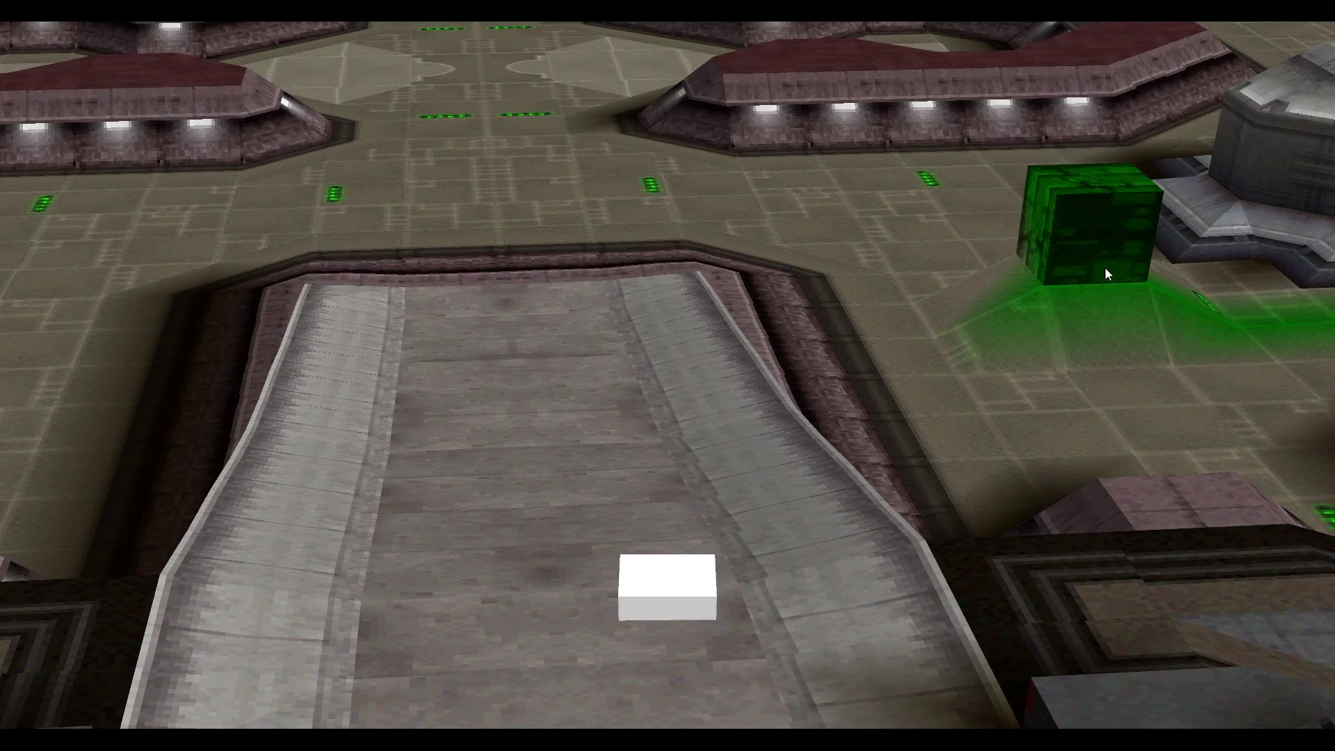
- Leave the play test and open the editor's View display options
key("Escape")
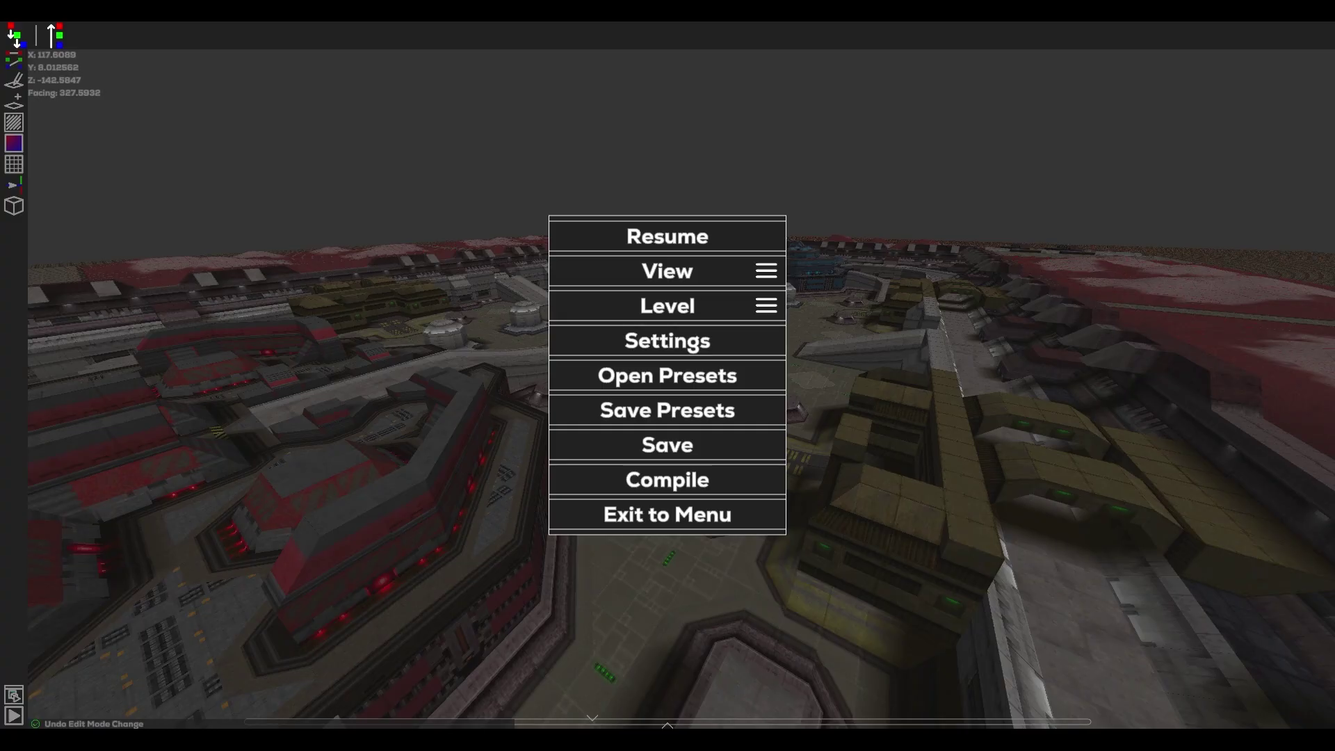
left_click(724, 236)
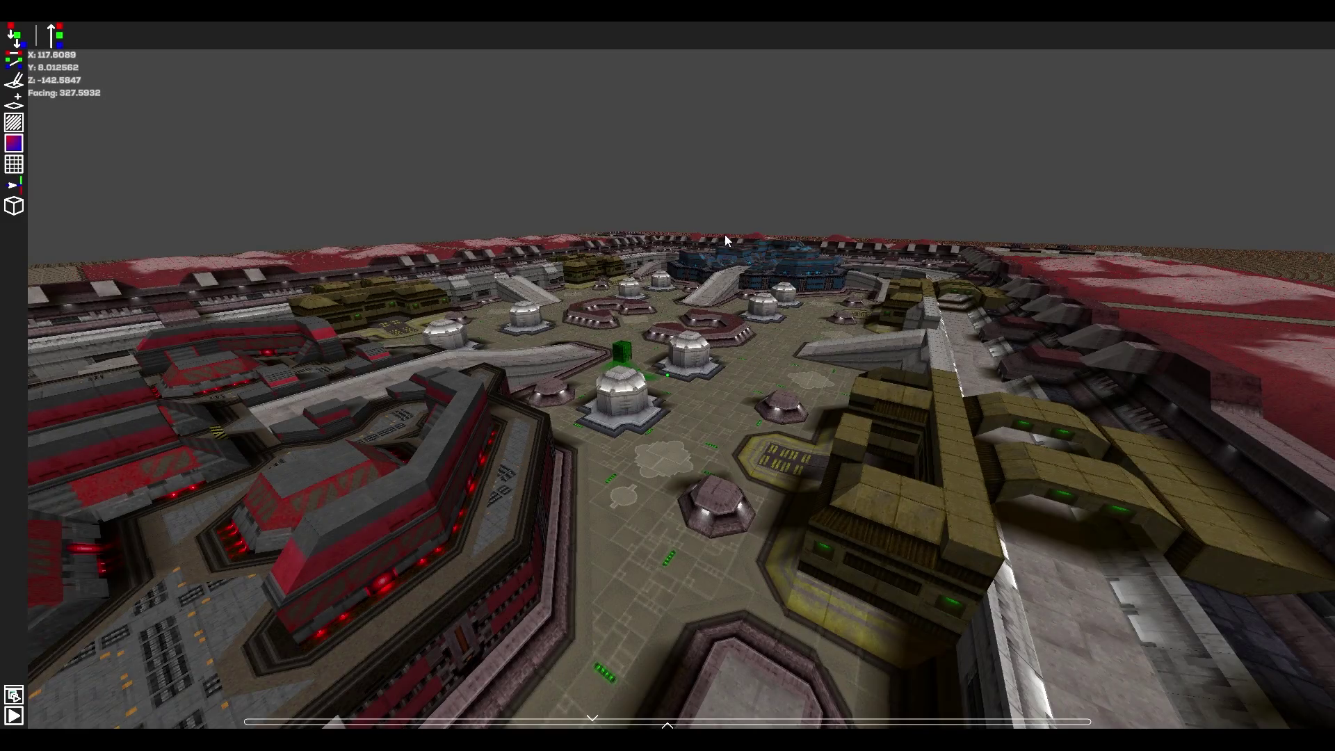
key("Escape")
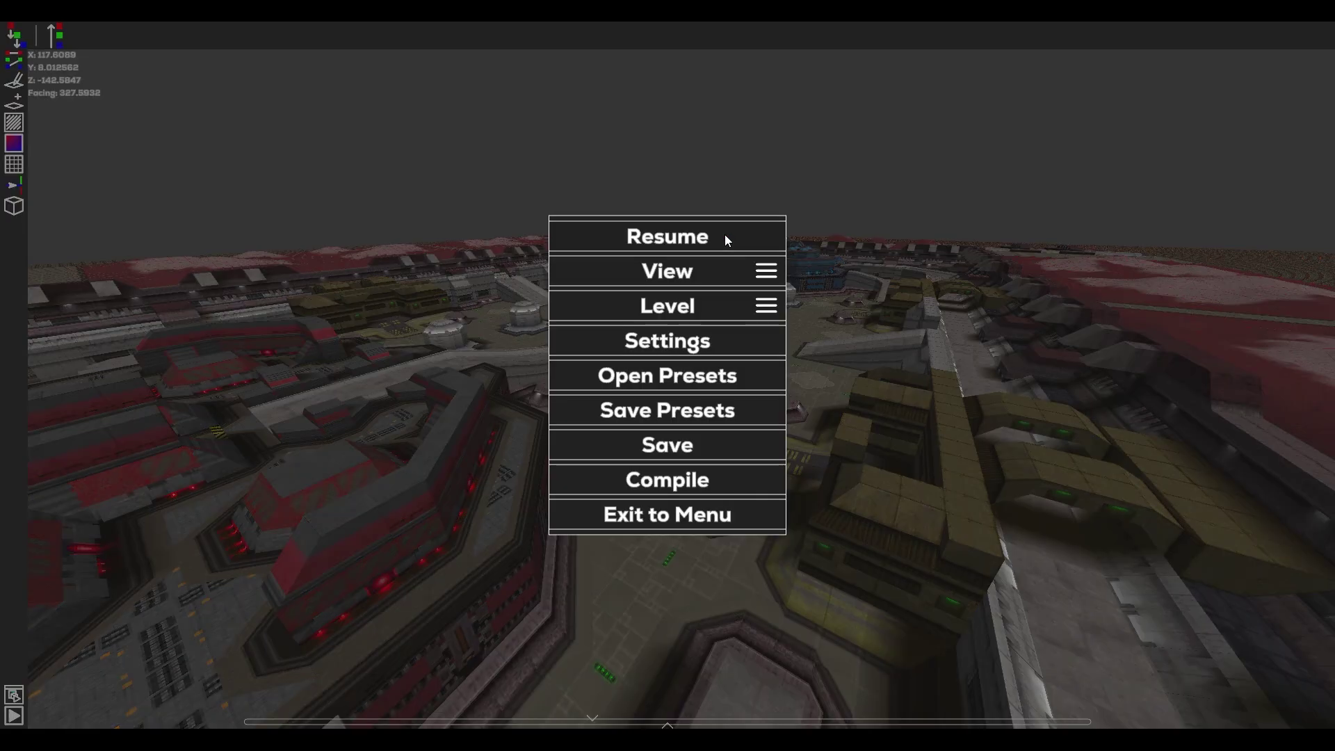
left_click(724, 273)
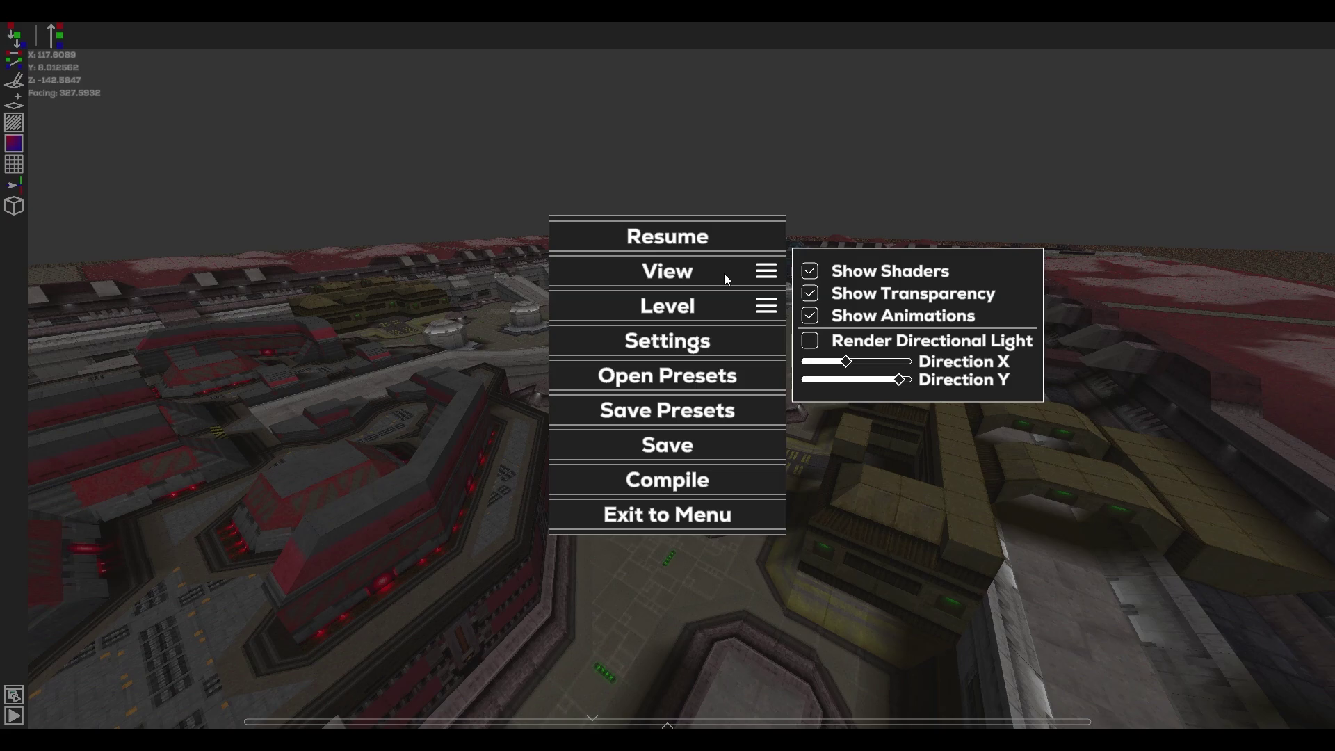
- Toggle the shader, transparency and animation display options and compare their effect on the level
left_click(810, 271)
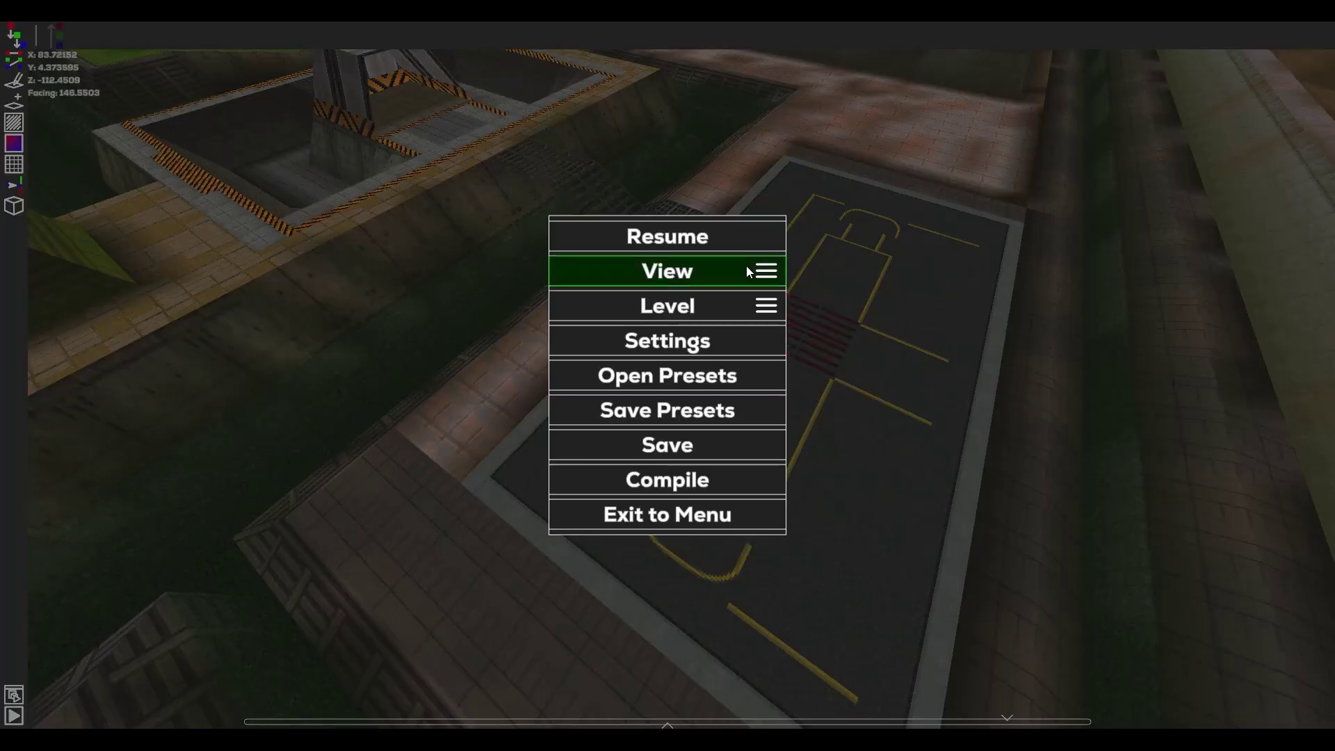
left_click(746, 270)
left_click(712, 249)
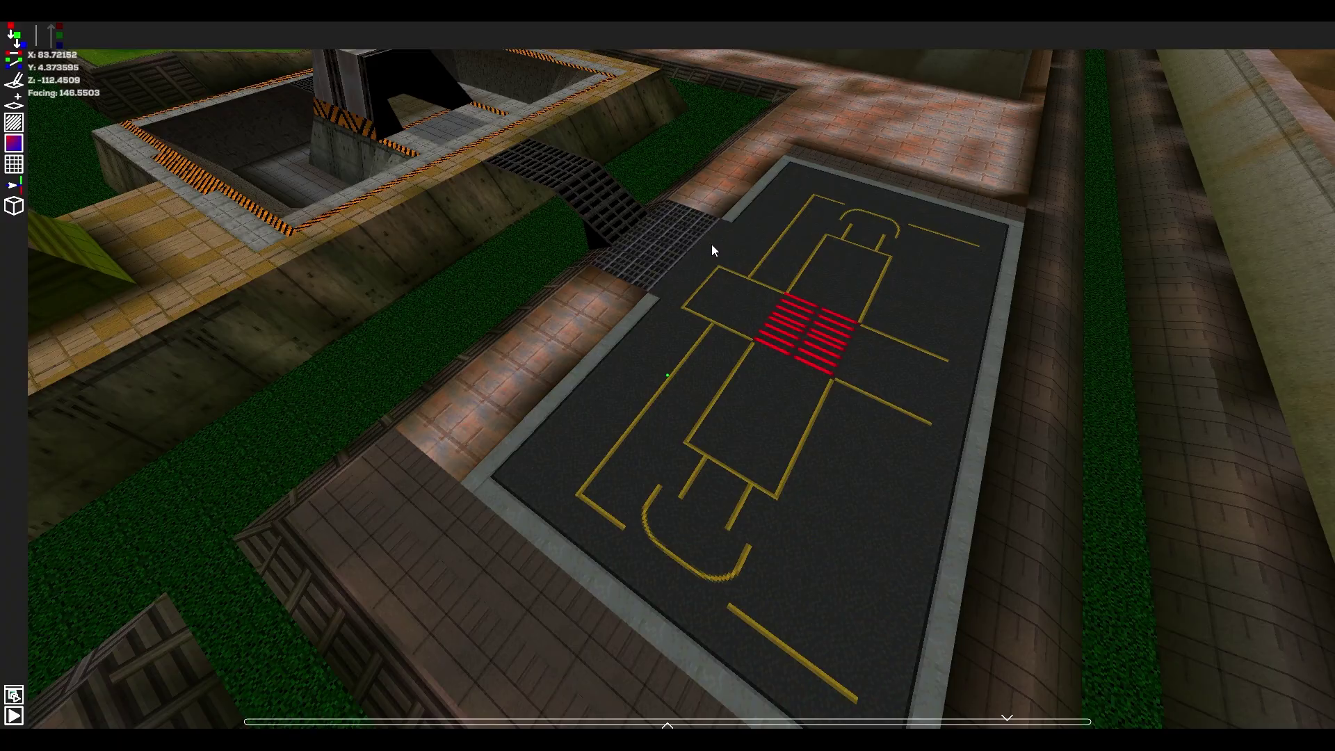
key("Escape")
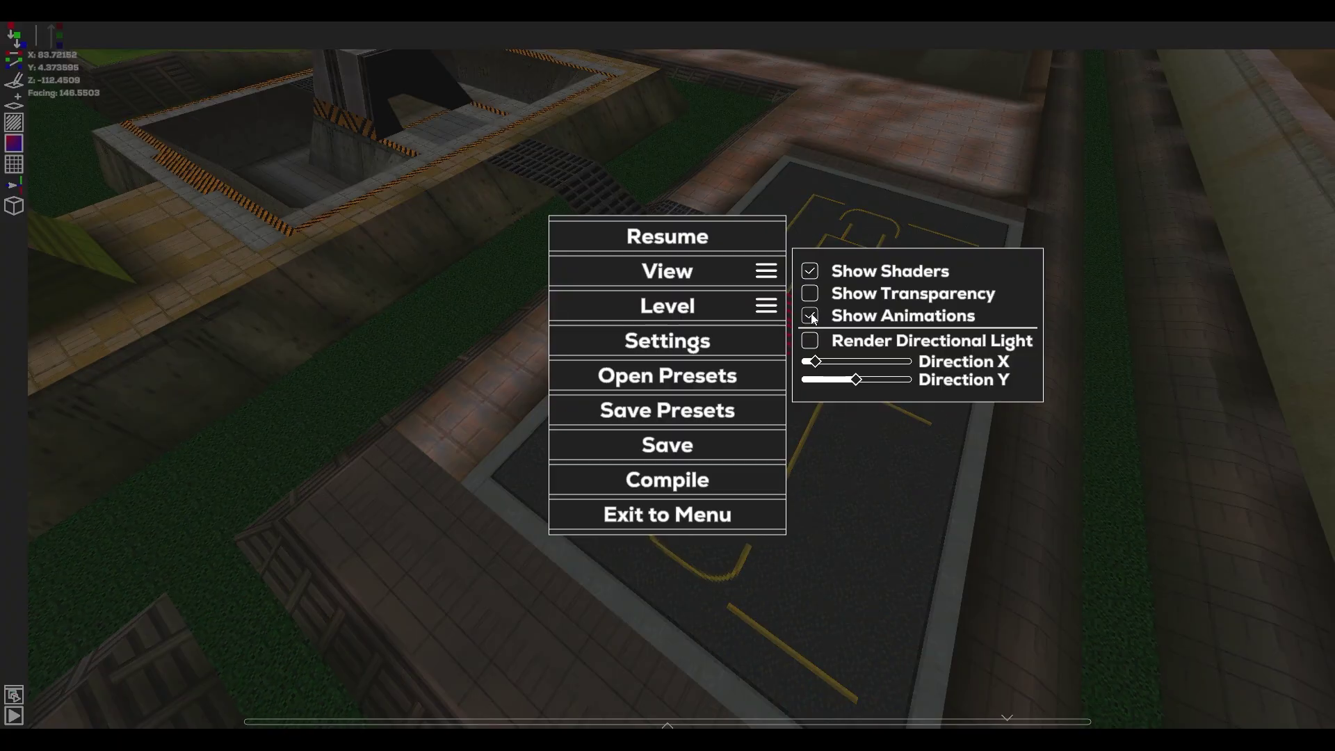
left_click(721, 251)
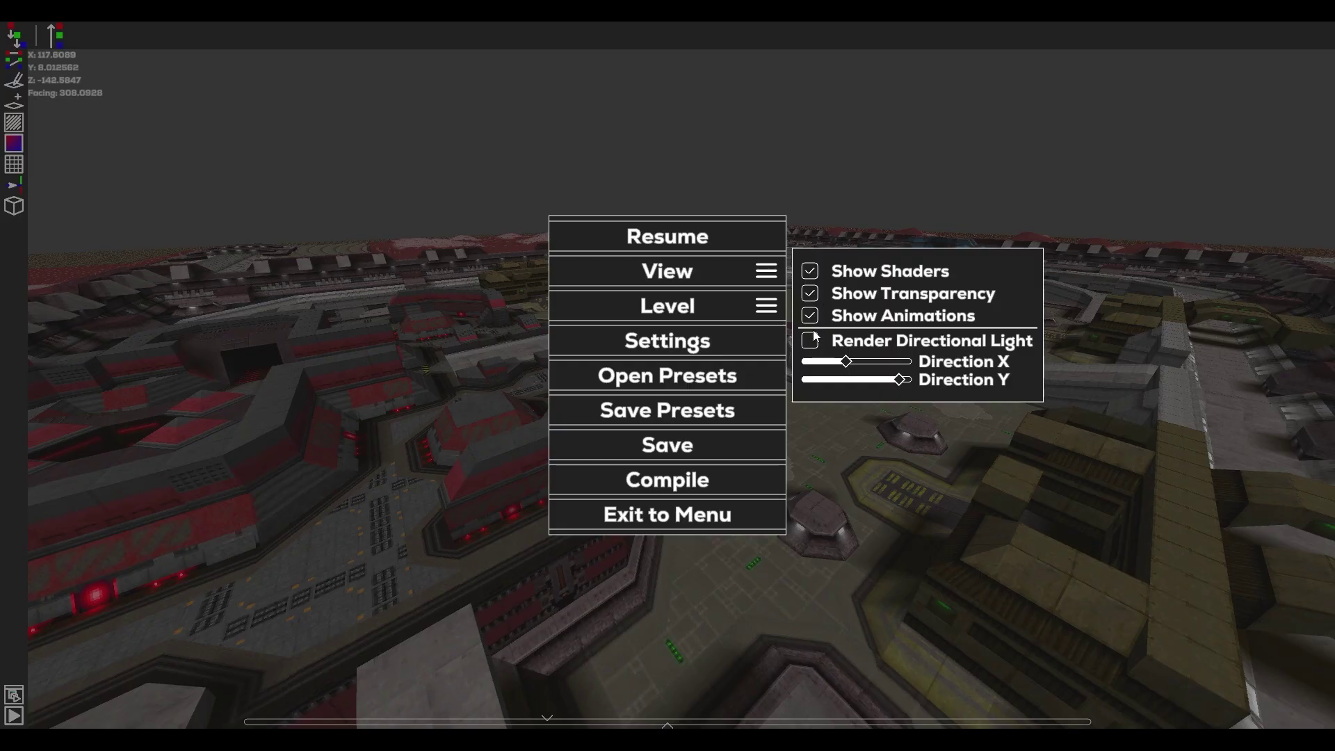
- Enable directional light rendering, accept clearing the undo history and selections, and fly over the bases to inspect the lighting
left_click(811, 340)
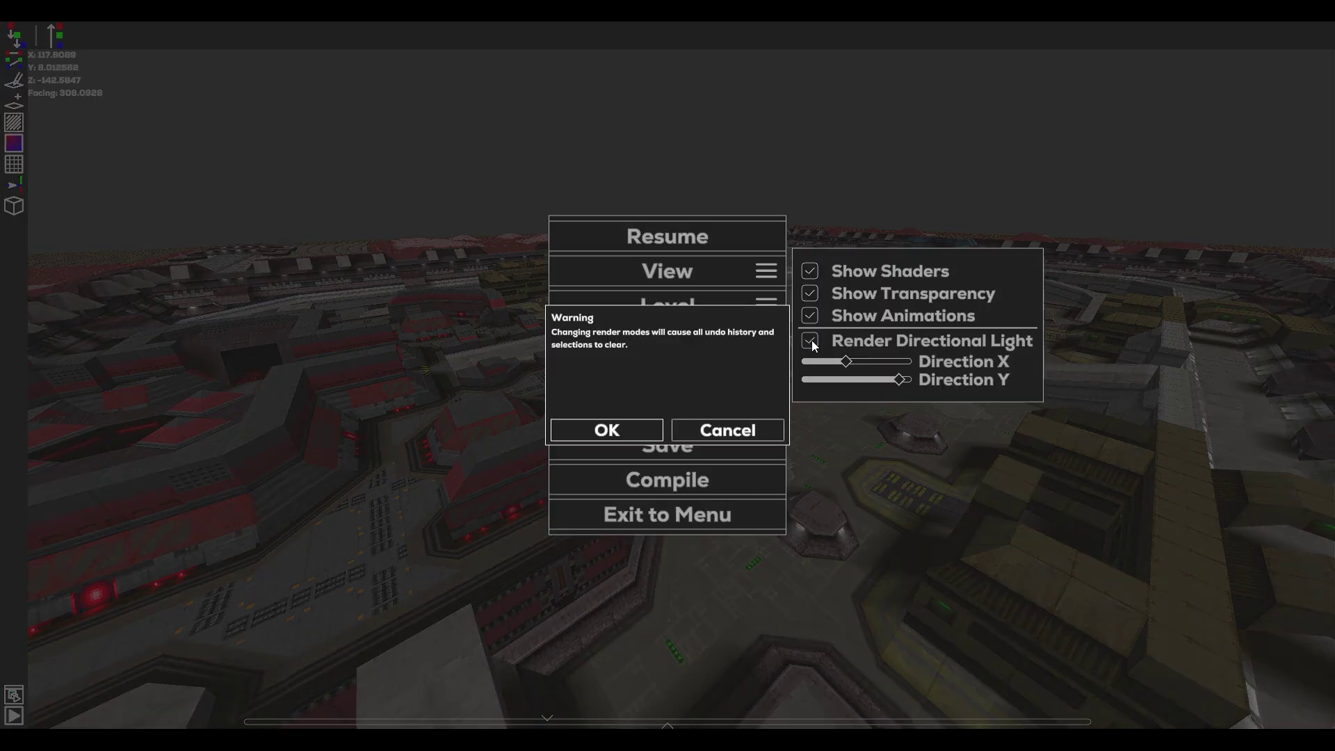
left_click(622, 428)
left_click(698, 240)
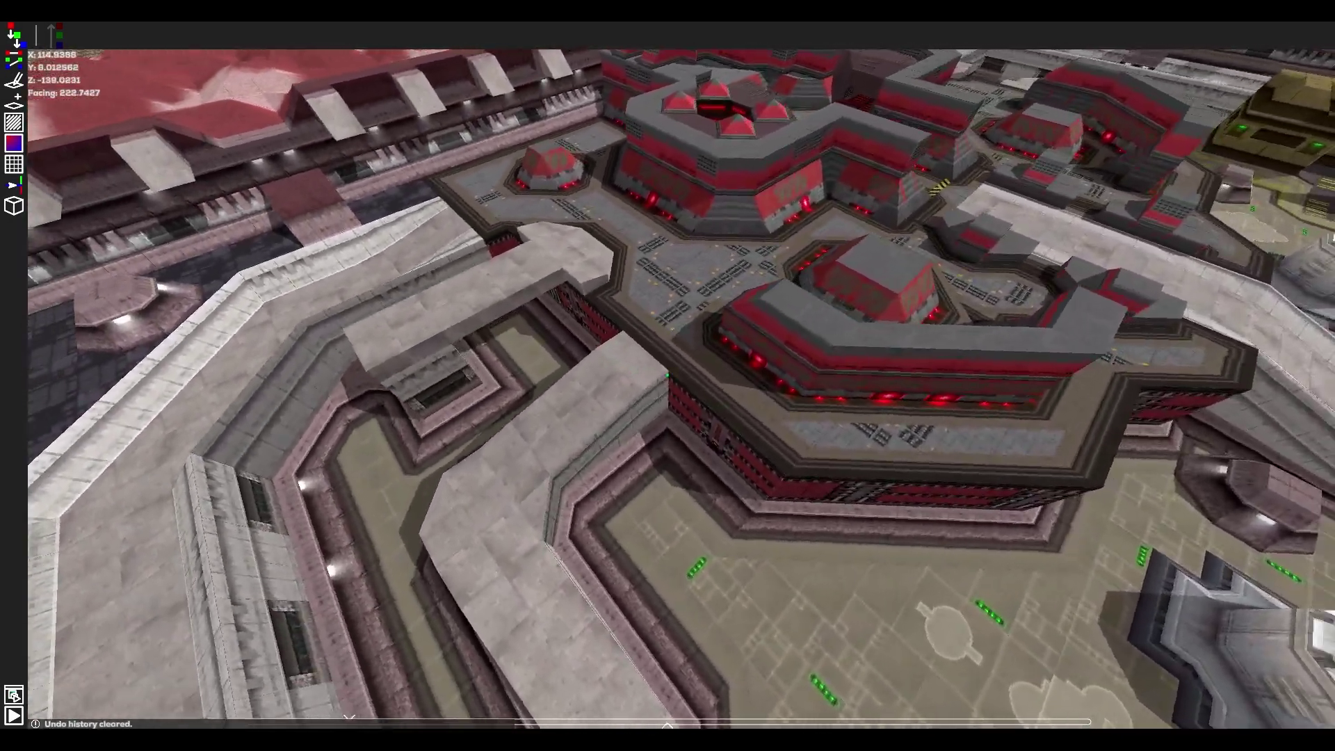
key("w")
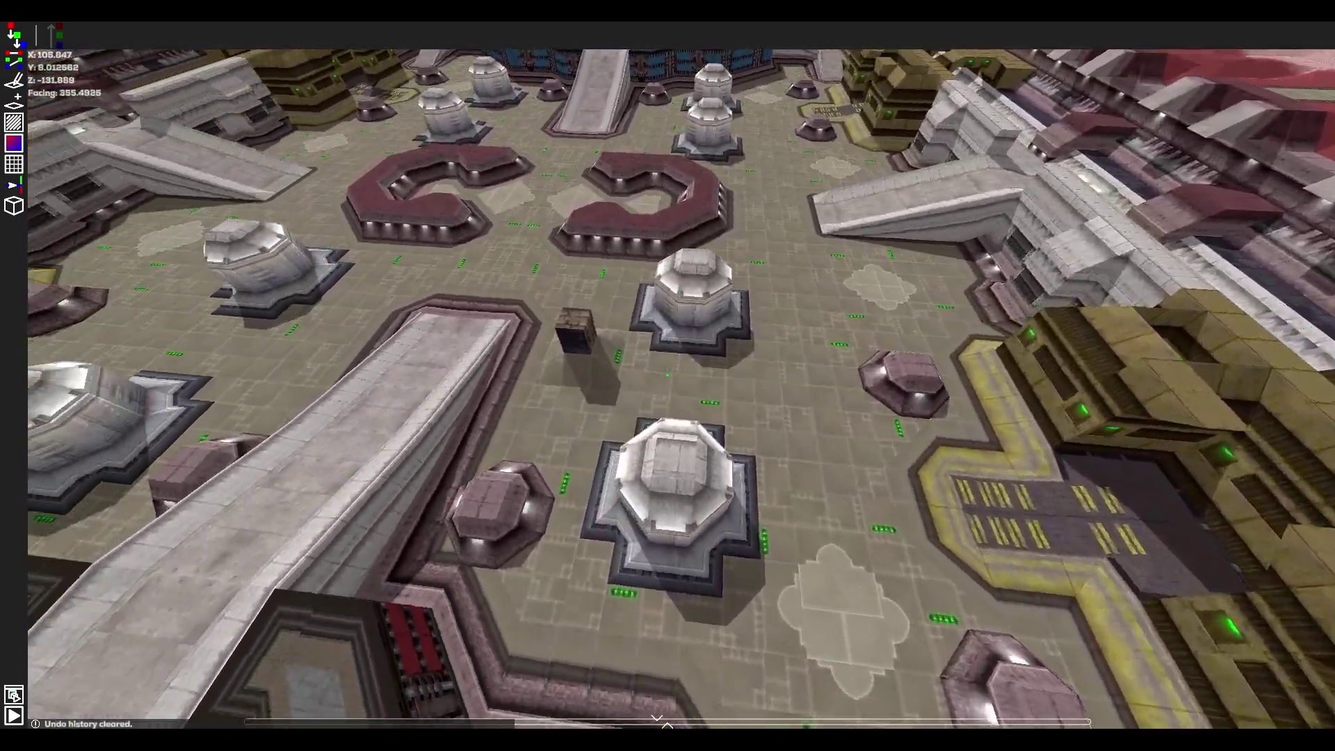
key("a")
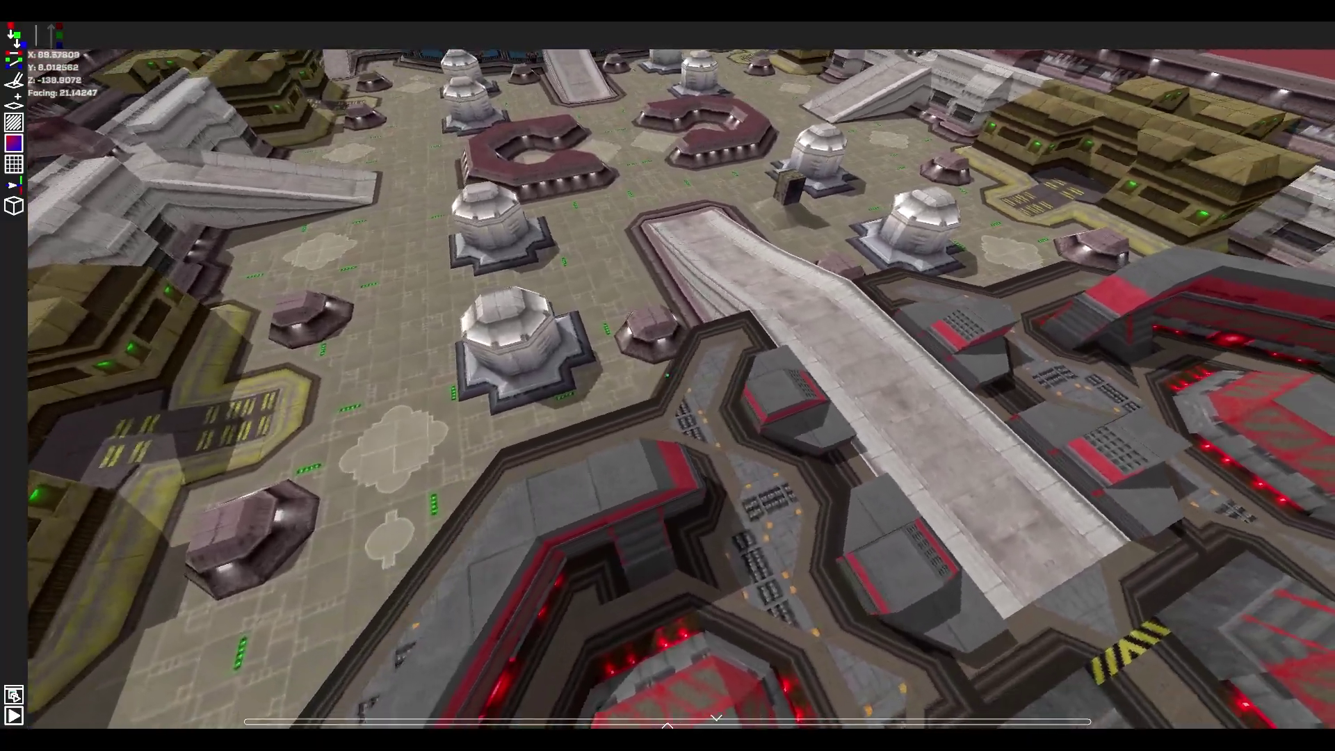
- Lower the directional light's Direction X value and disable directional light rendering
key("Escape")
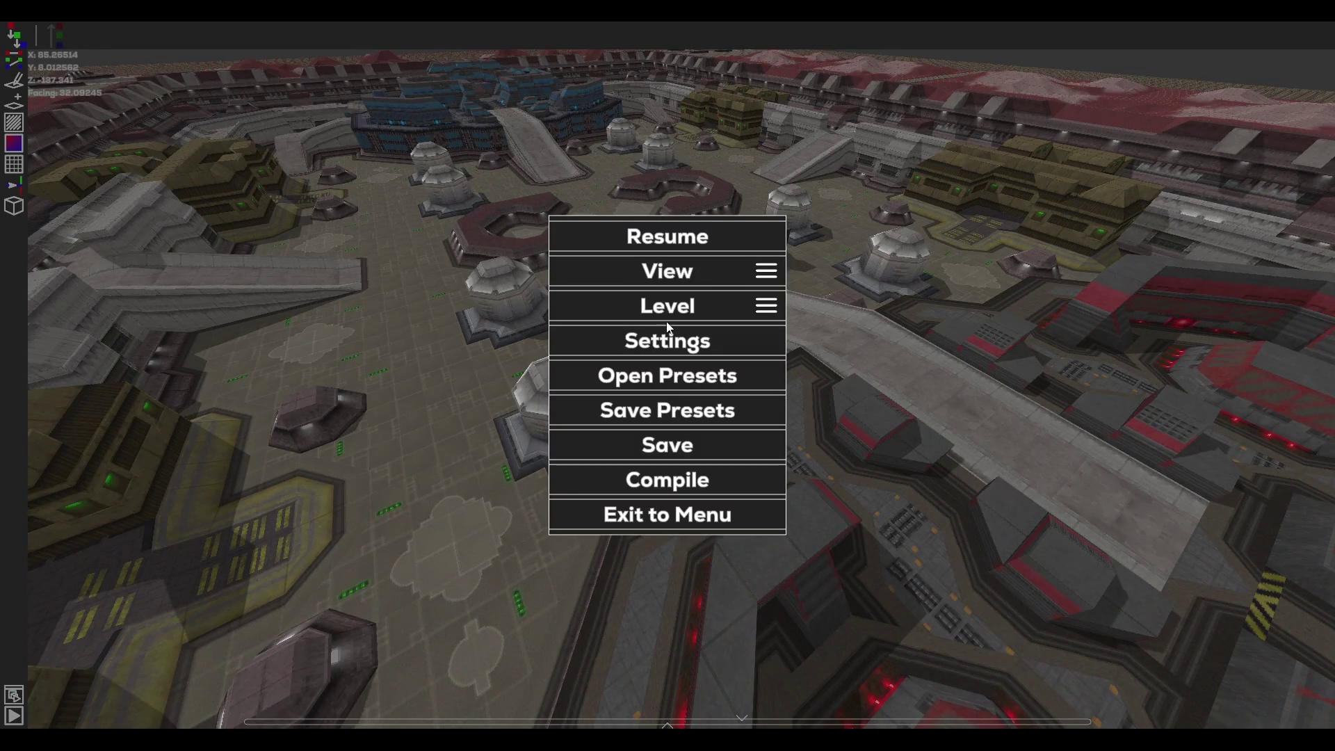
left_click(683, 274)
left_click(833, 363)
left_click_drag(833, 363, 811, 365)
left_click(810, 341)
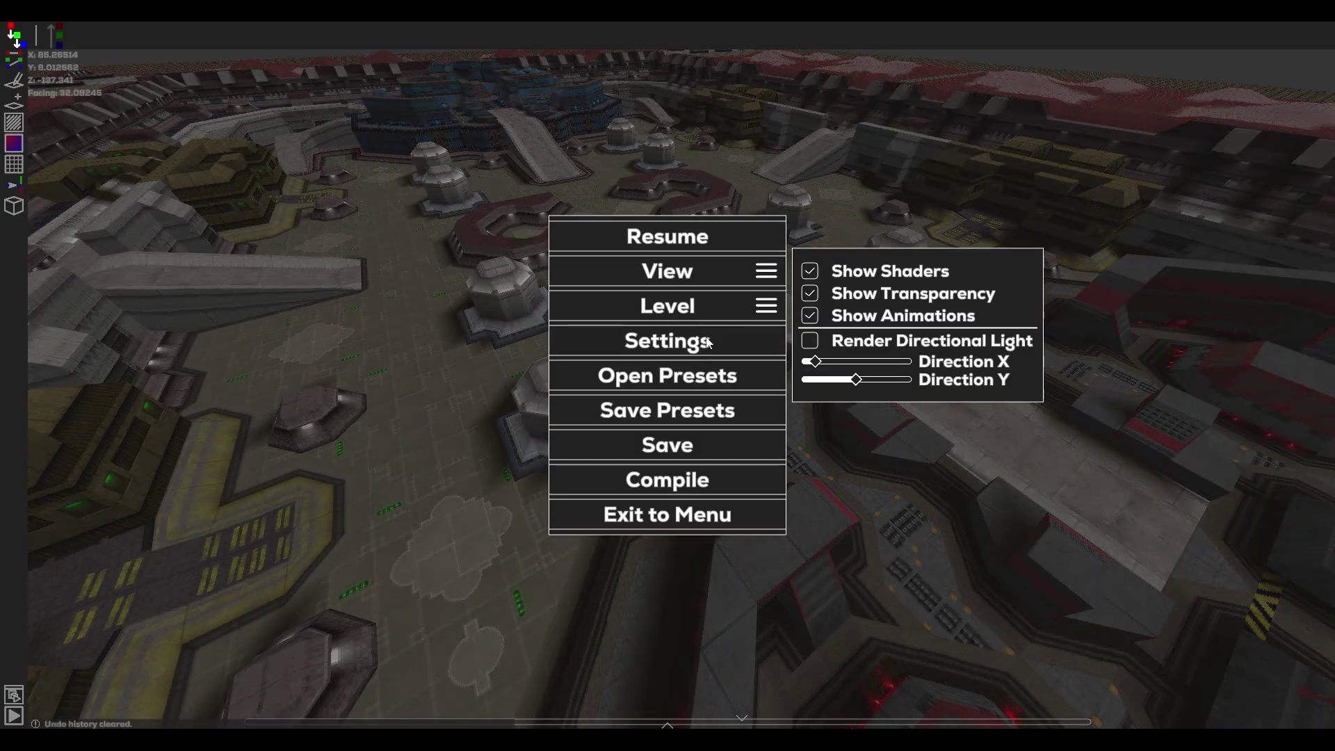
- Discard all unused heights in the level, accept the irreversible change, and inspect the height points around the buildings
left_click(698, 307)
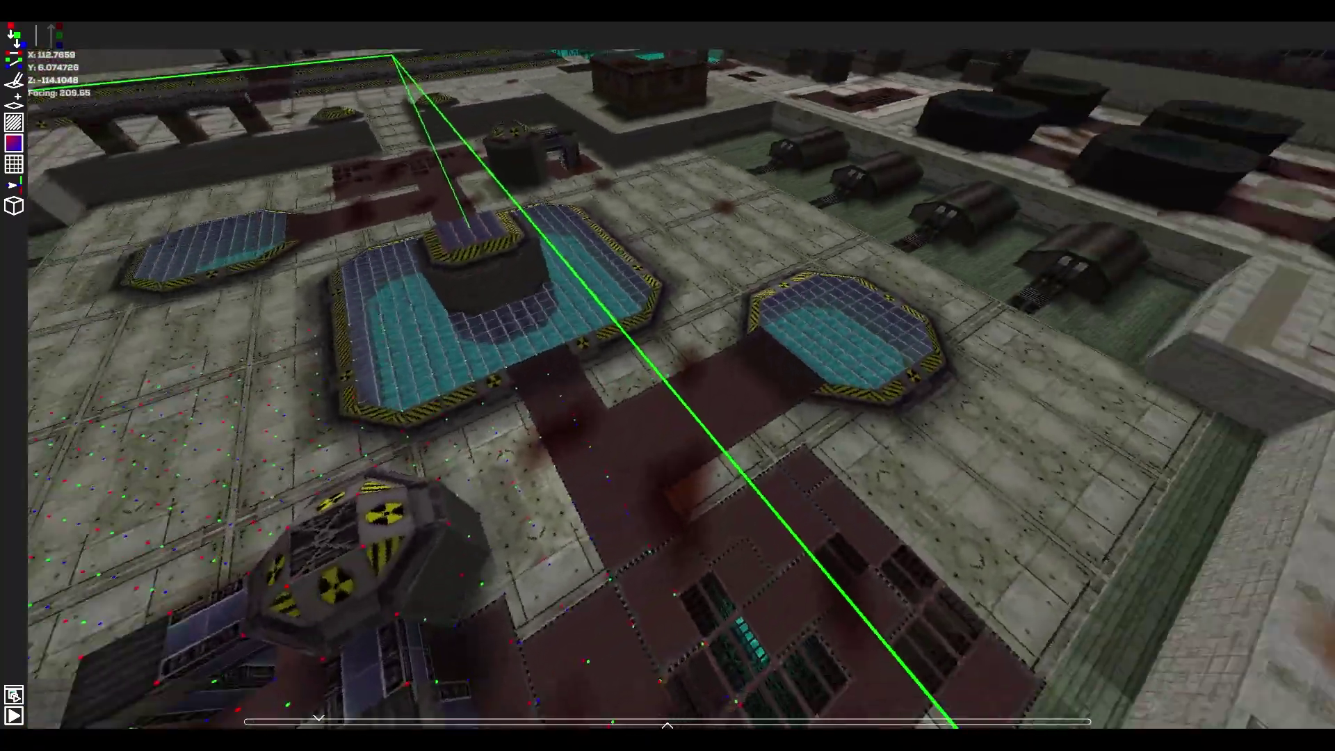
left_click(825, 371)
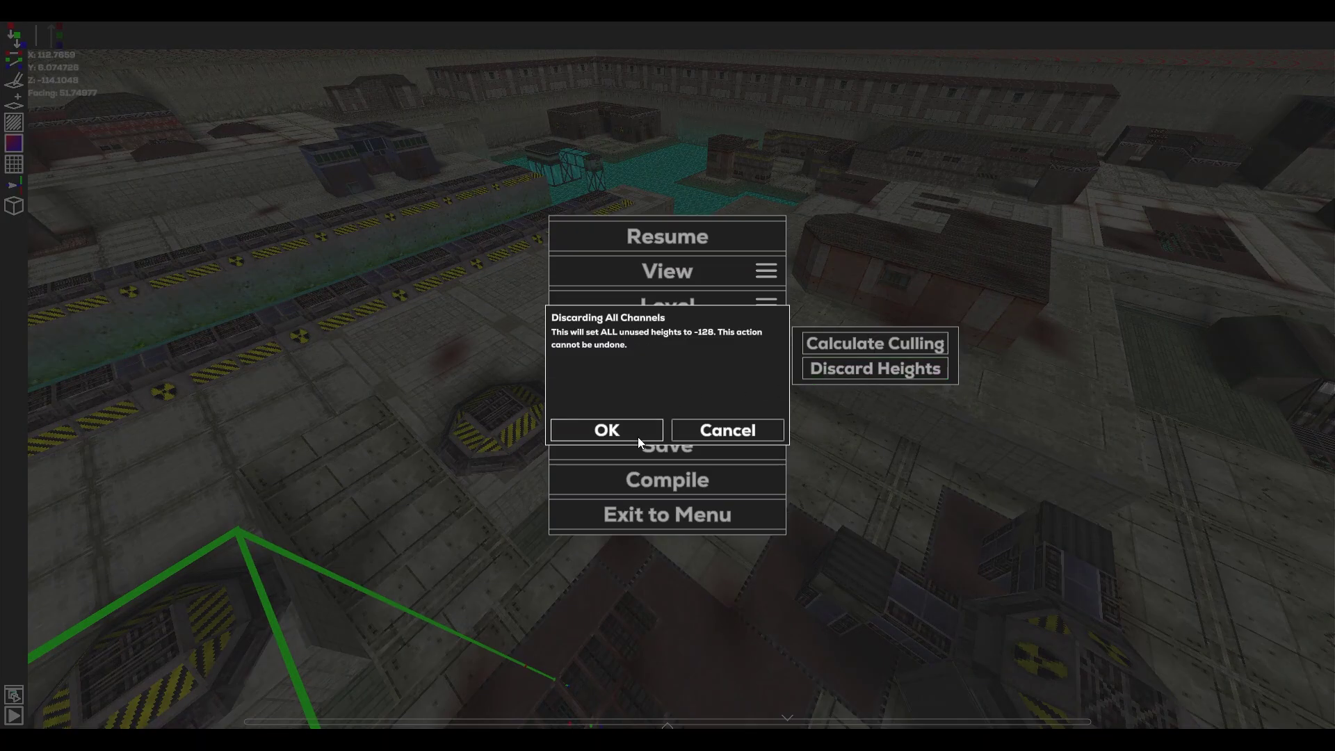
left_click(637, 439)
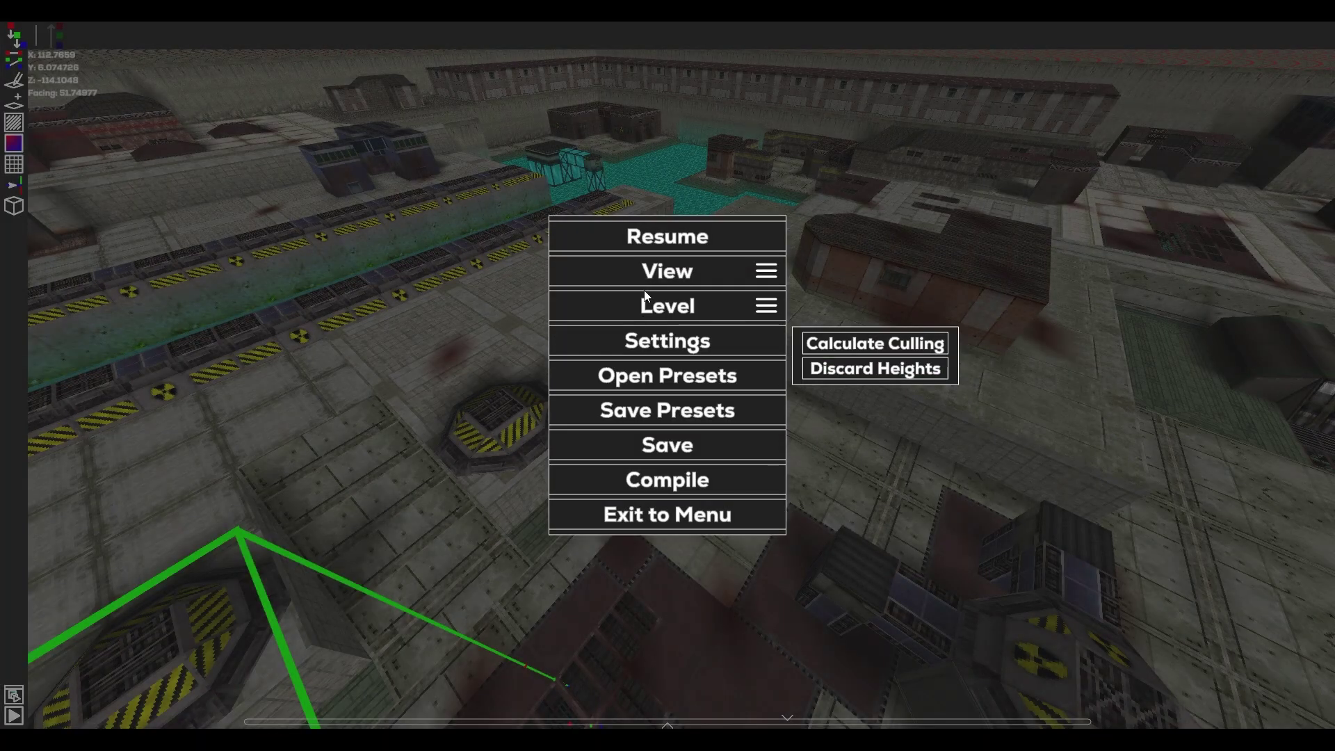
left_click(661, 233)
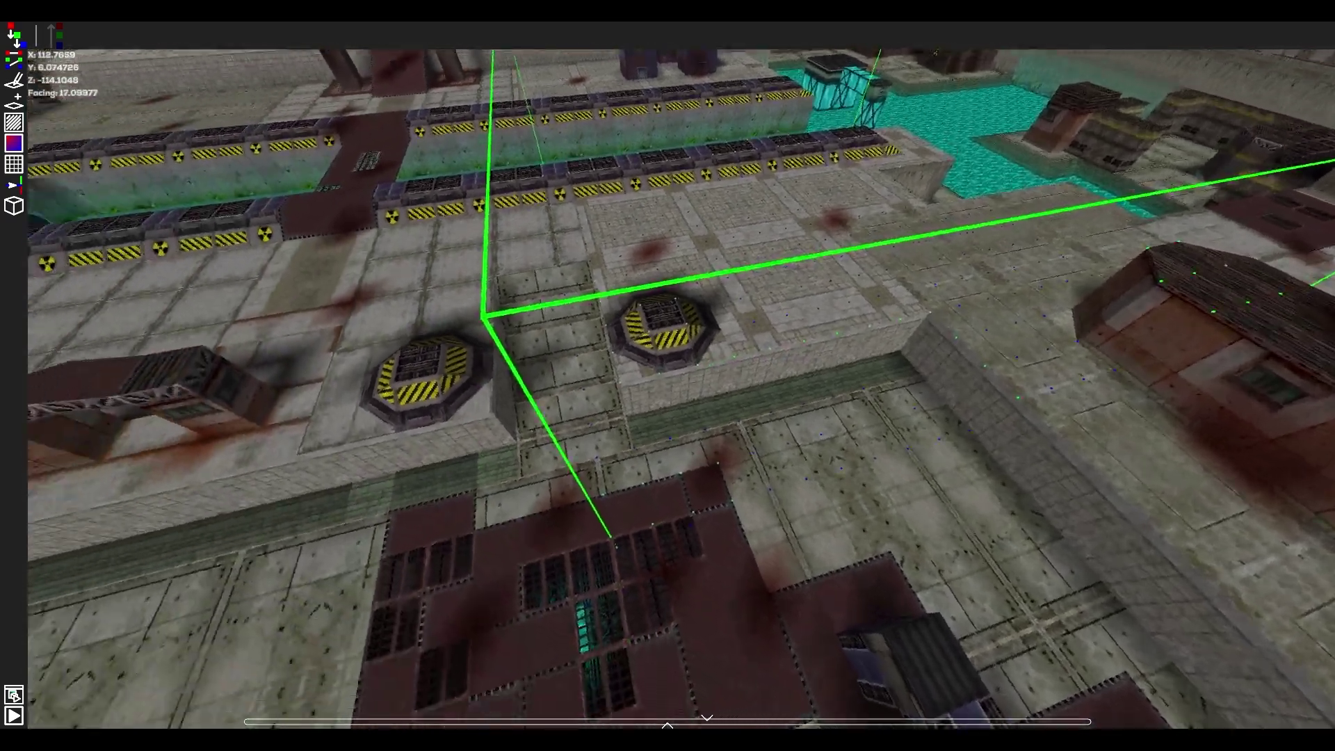
key("w")
key("d")
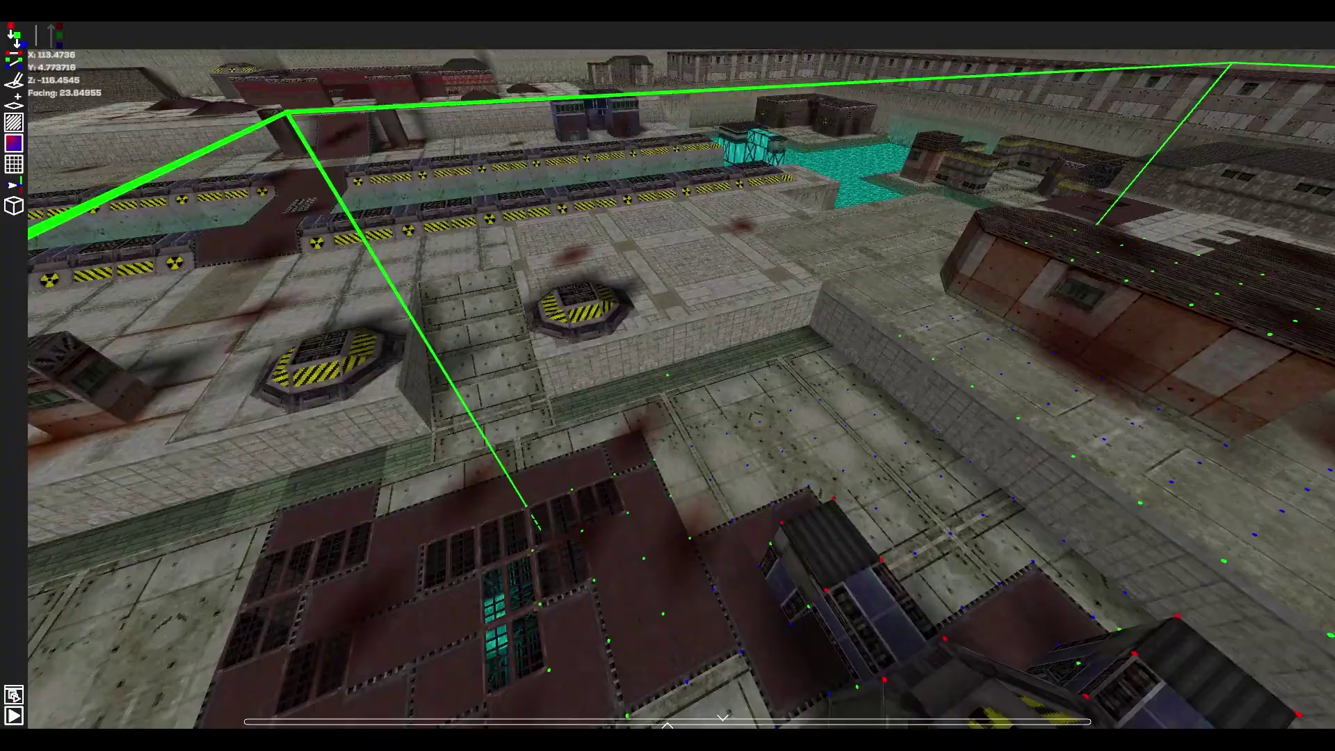
key("w")
key("d")
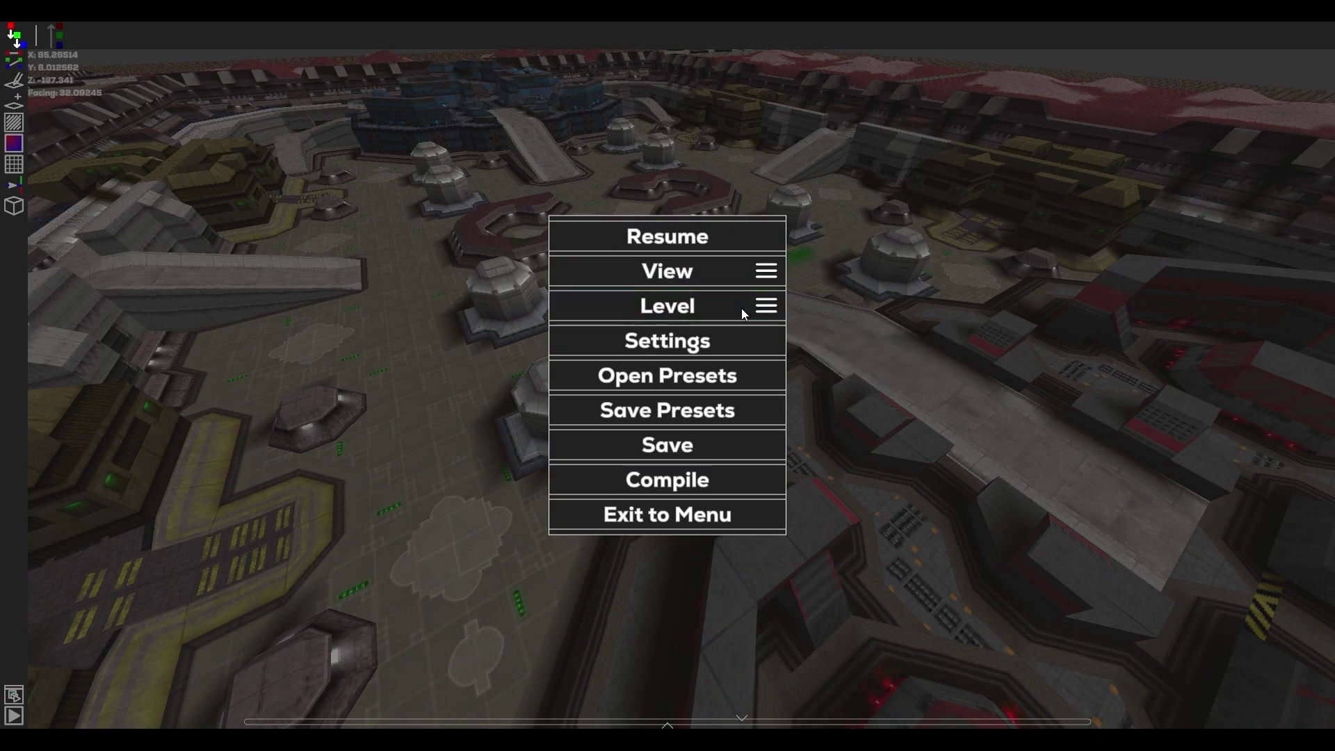
- Review the key bindings and the mouse, render mode, FOV and scale settings, and return to the pause options
left_click(733, 342)
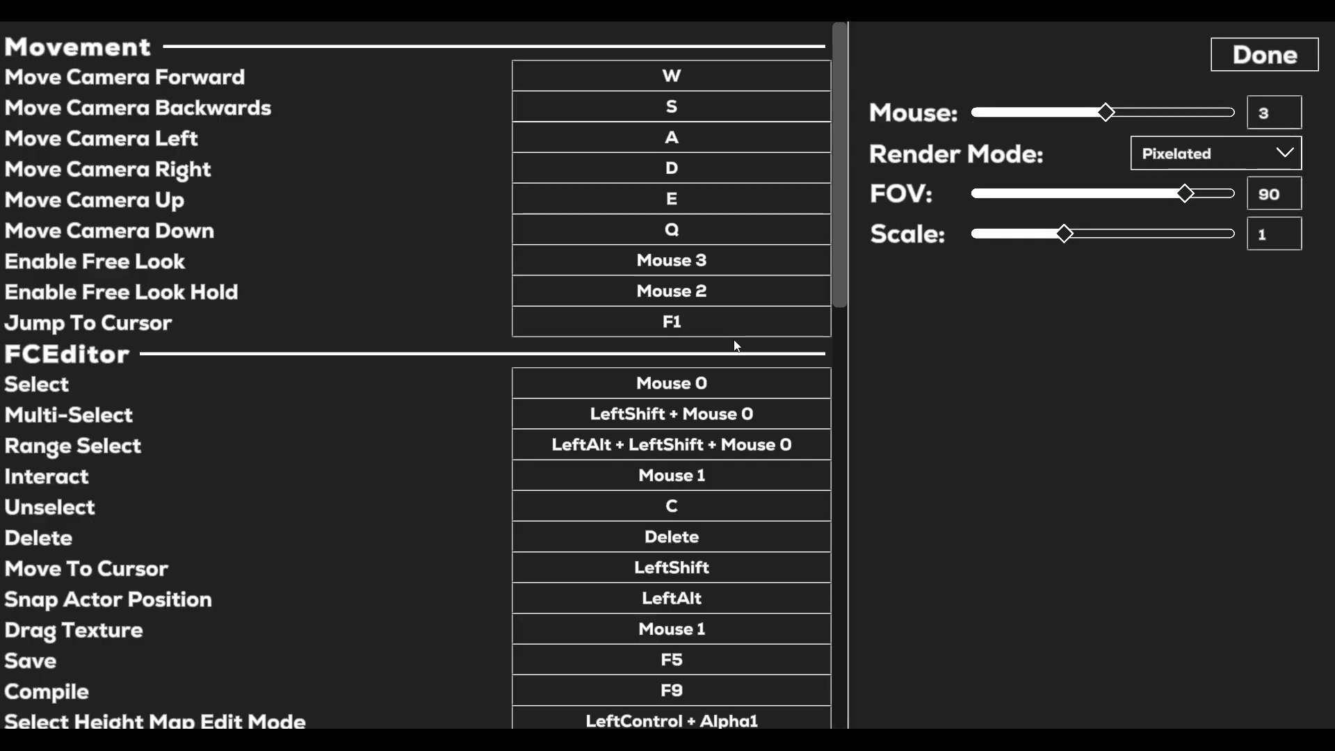
mouse_move(836, 273)
left_mouse_down()
mouse_move(843, 378)
mouse_move(843, 262)
left_mouse_up()
key("Escape")
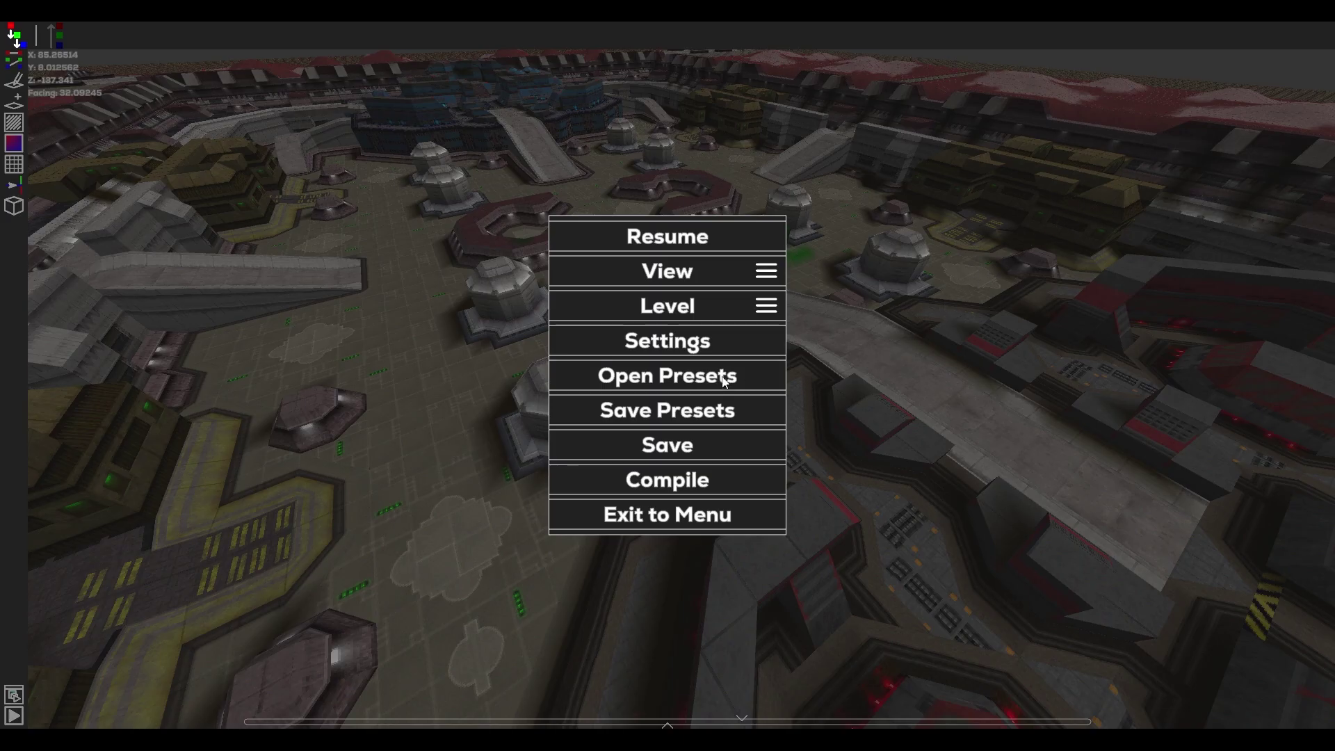
- Open the preset file browser, leave it without loading anything, and choose to save the presets
left_click(663, 379)
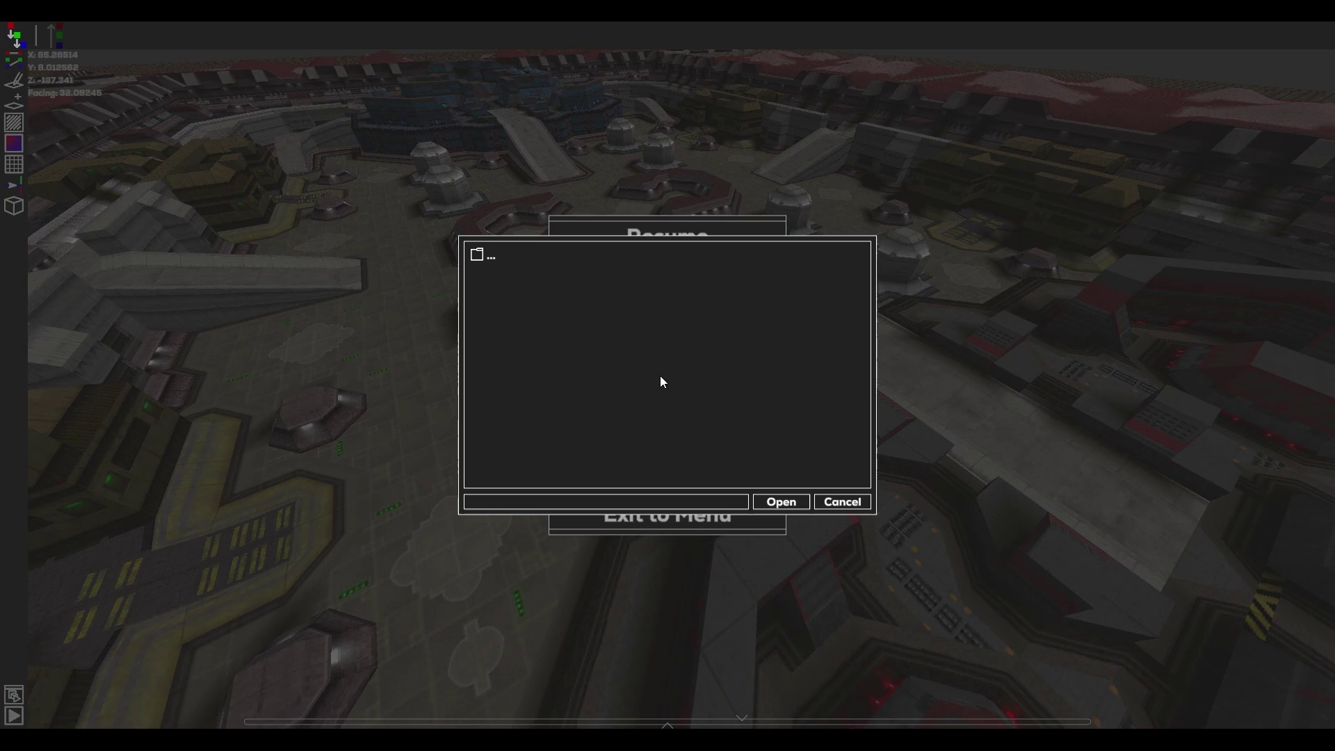
left_click(842, 502)
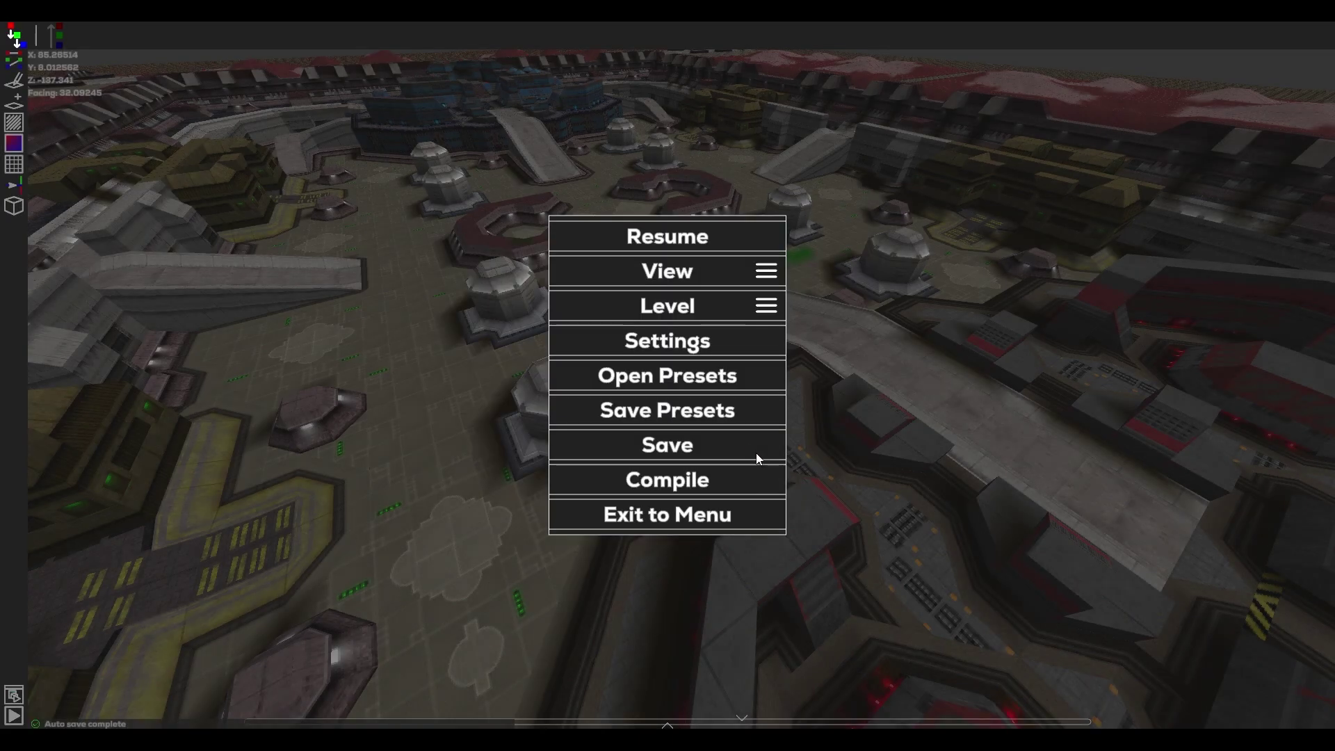
left_click(726, 416)
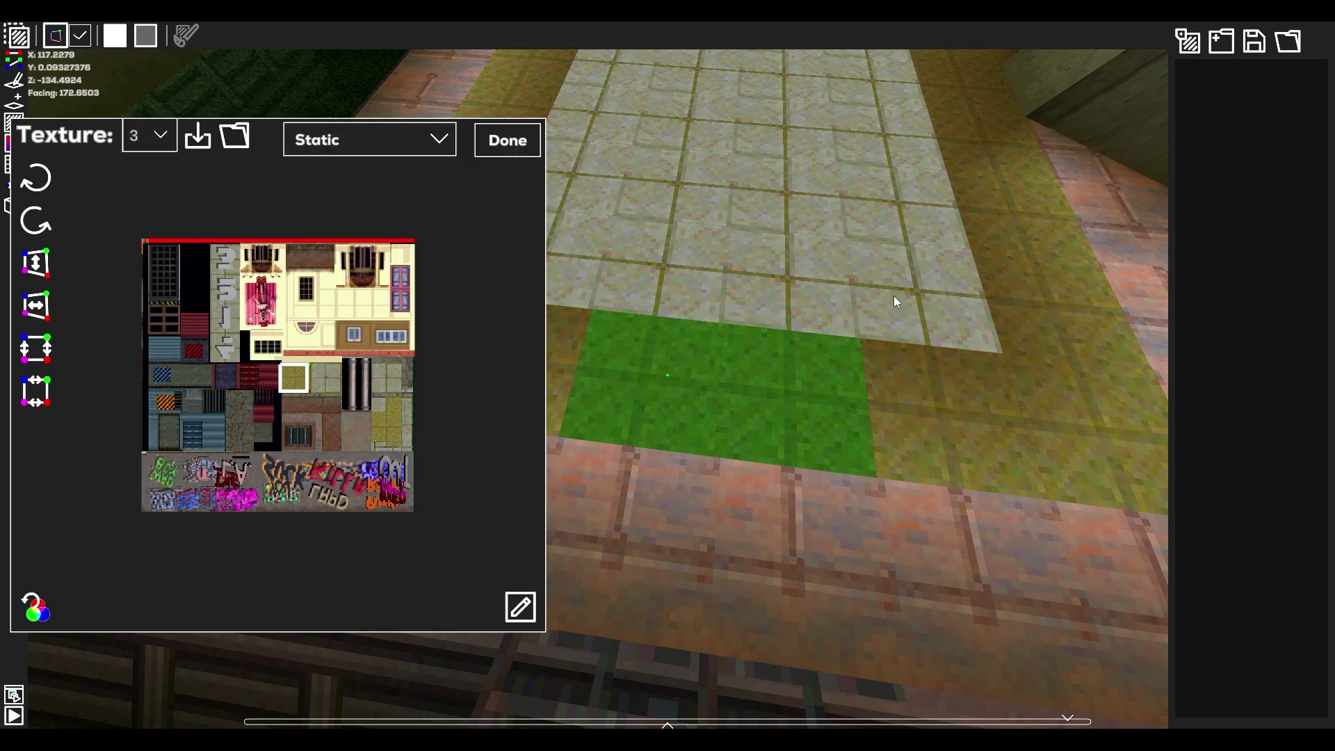
- Save the selected floor tile textures as static texture presets and apply the first yellow preset to the purple floor tiles
left_click(1191, 55)
left_click(667, 268)
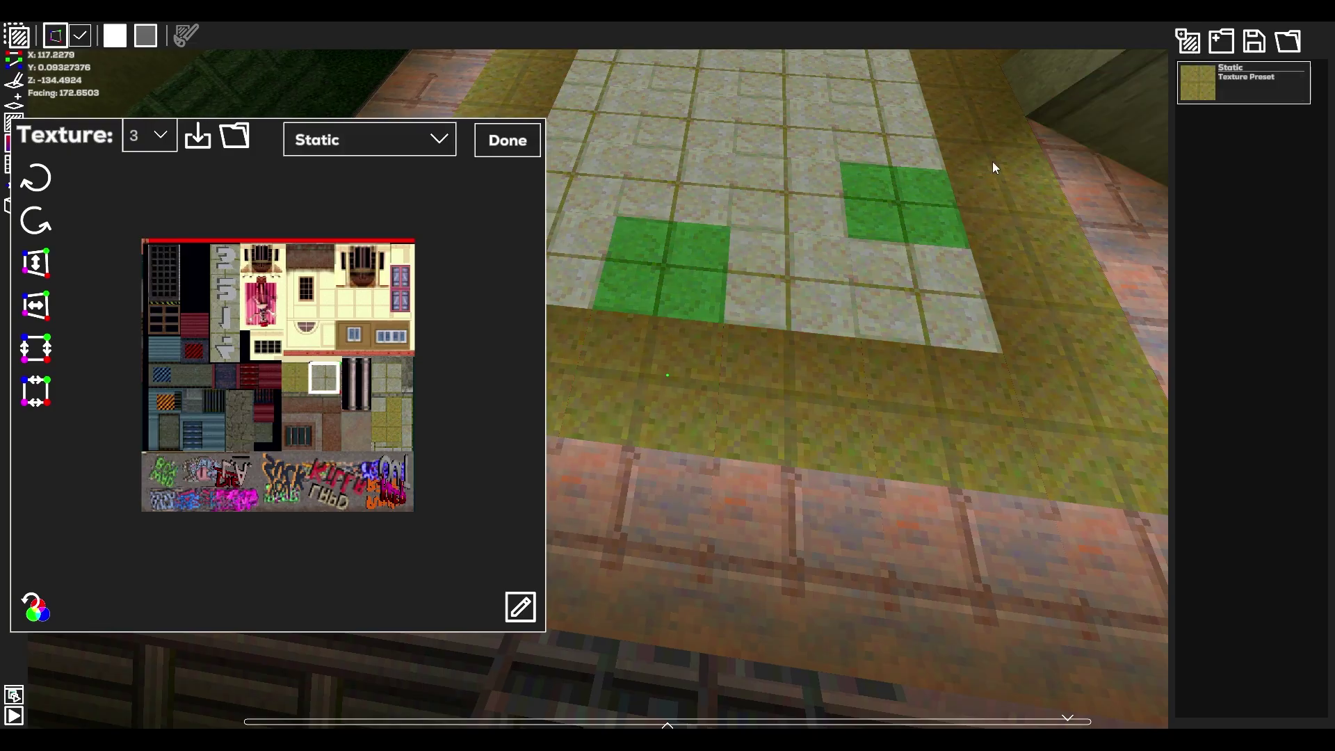
left_click(1190, 46)
left_click(700, 499)
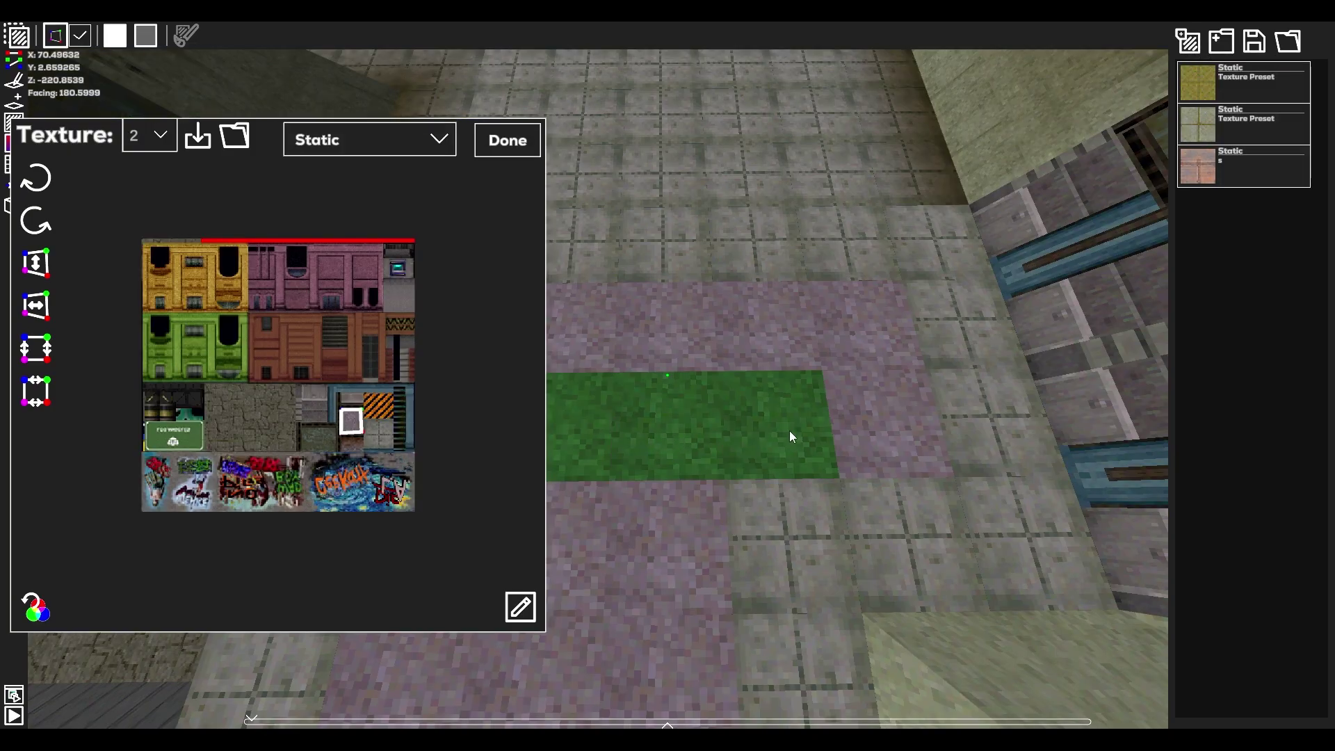
left_click(1196, 91)
left_click_drag(753, 337, 588, 337)
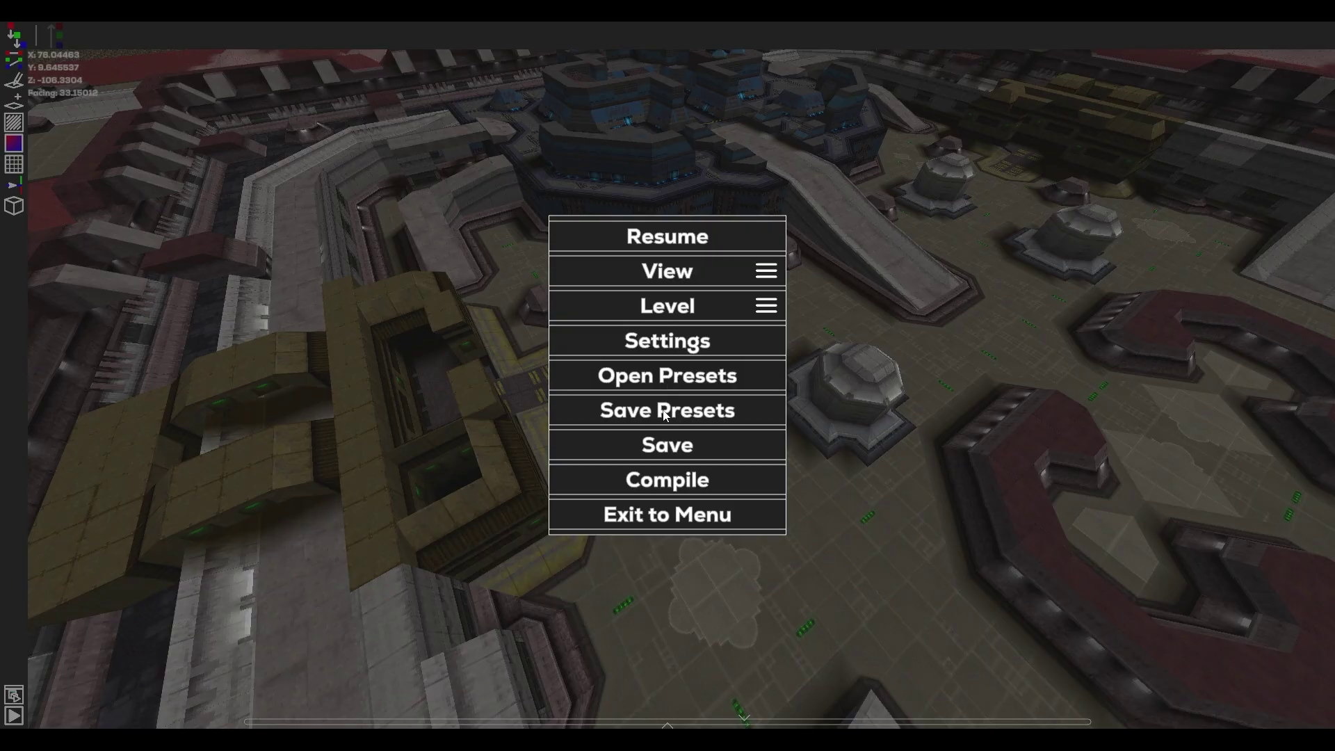
- Open the save dialog for Level.ncfc, cancel it, and compile the level
left_click(676, 451)
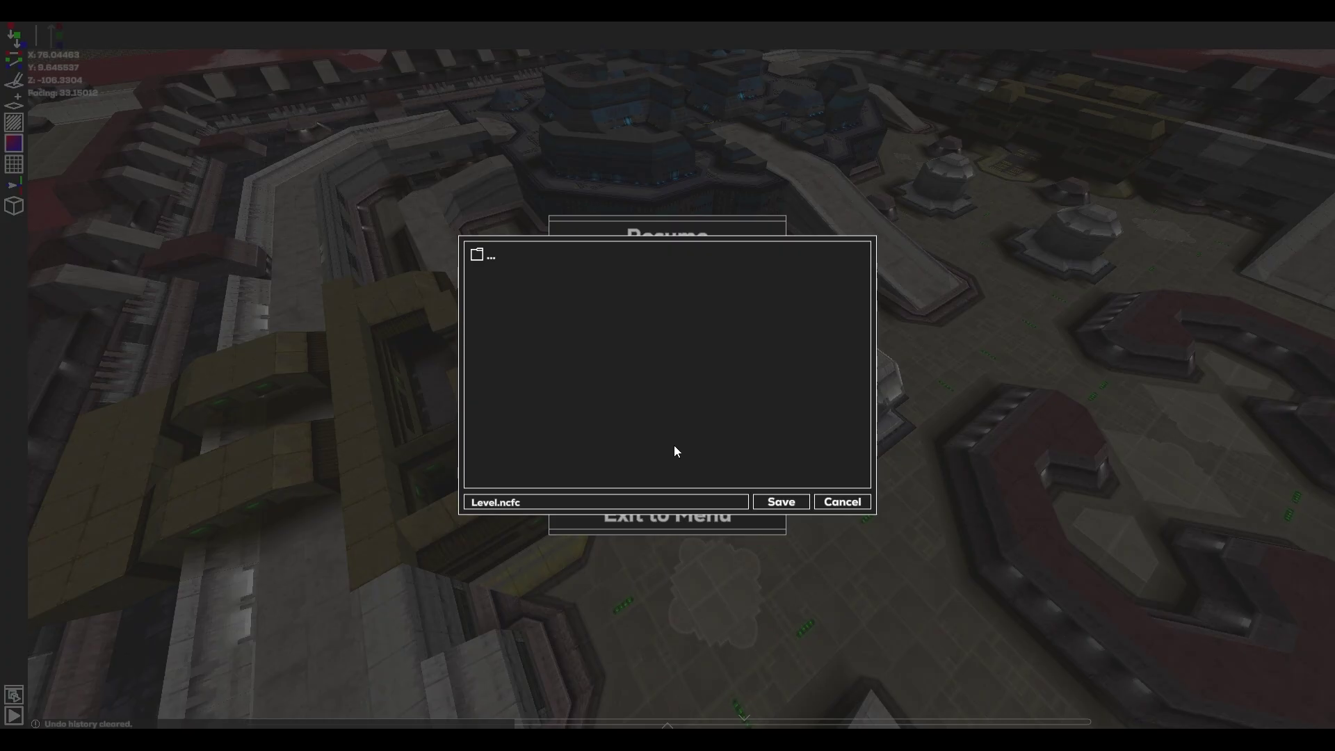
left_click(840, 501)
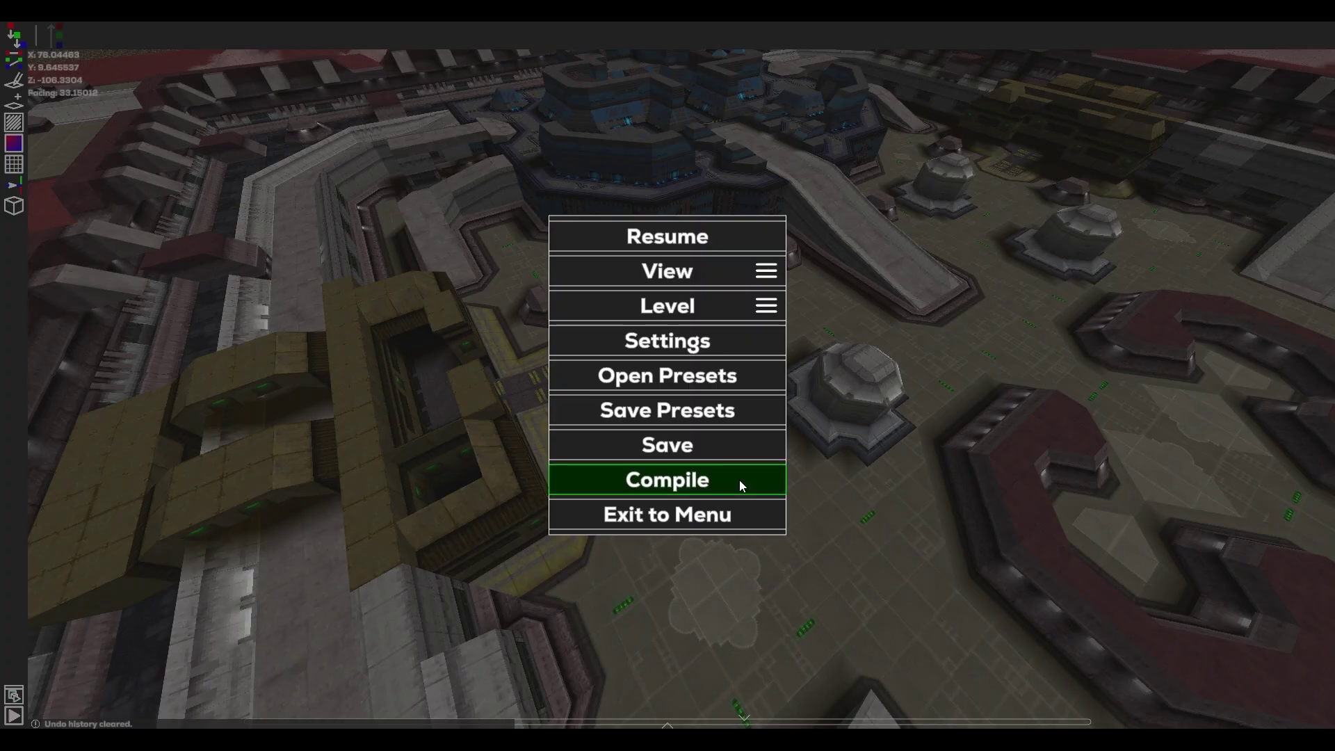
left_click(740, 486)
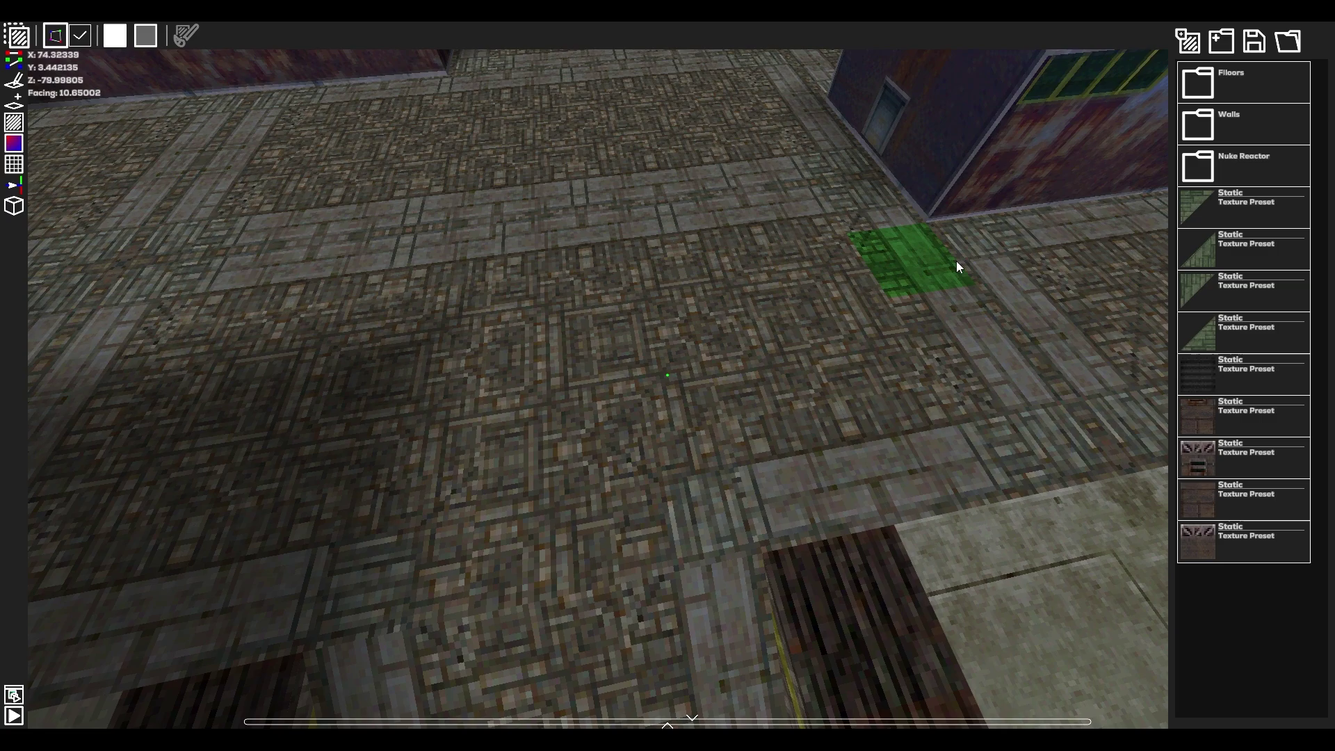
- Browse the texture presets in the Nuke Reactor, Floors and Walls folders
left_click(1218, 171)
left_click(1229, 77)
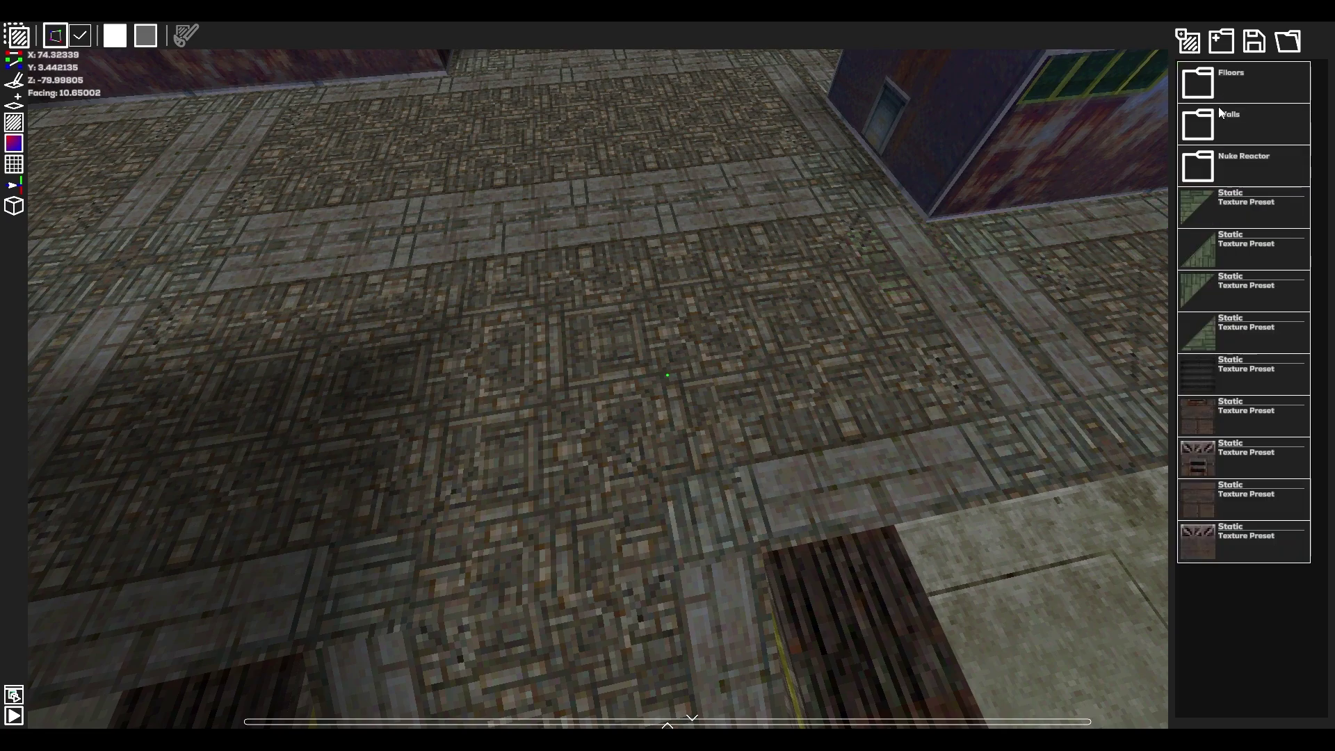
left_click(1220, 123)
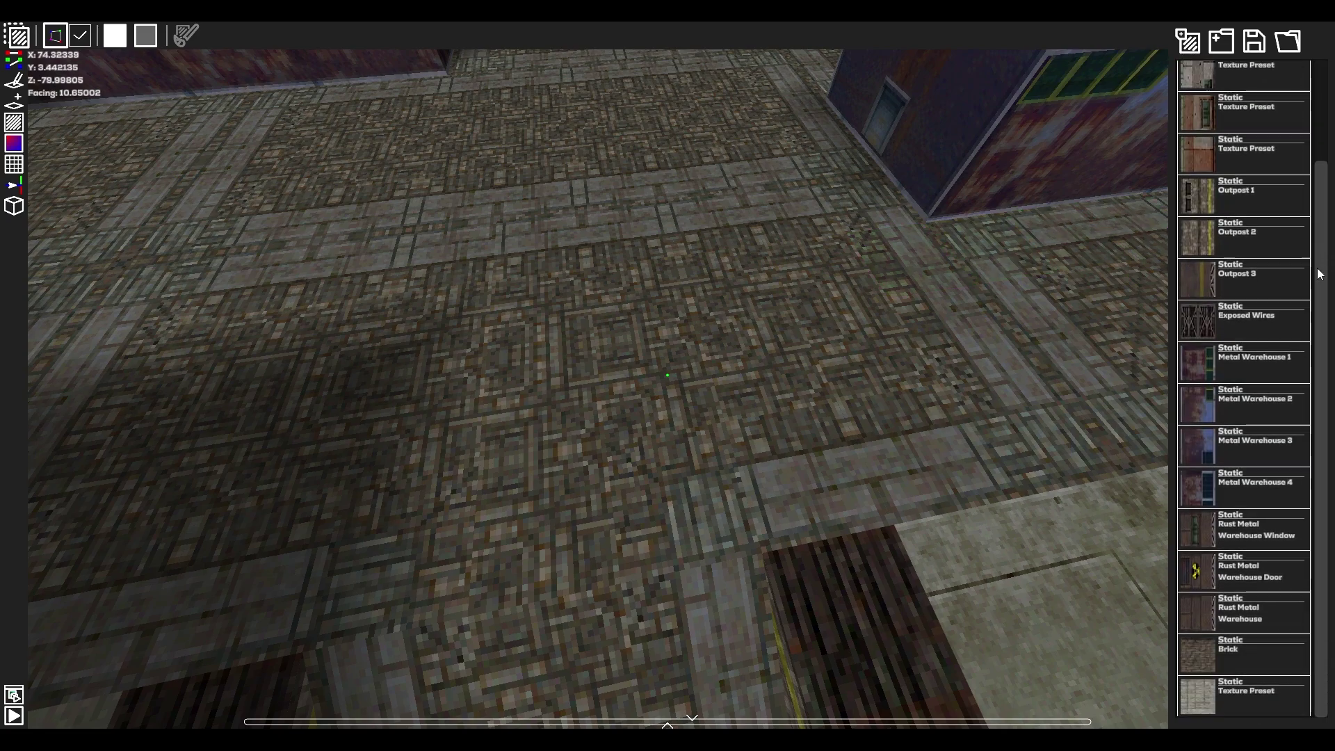
scroll(1320, 279, "up", 5)
left_click(1253, 96)
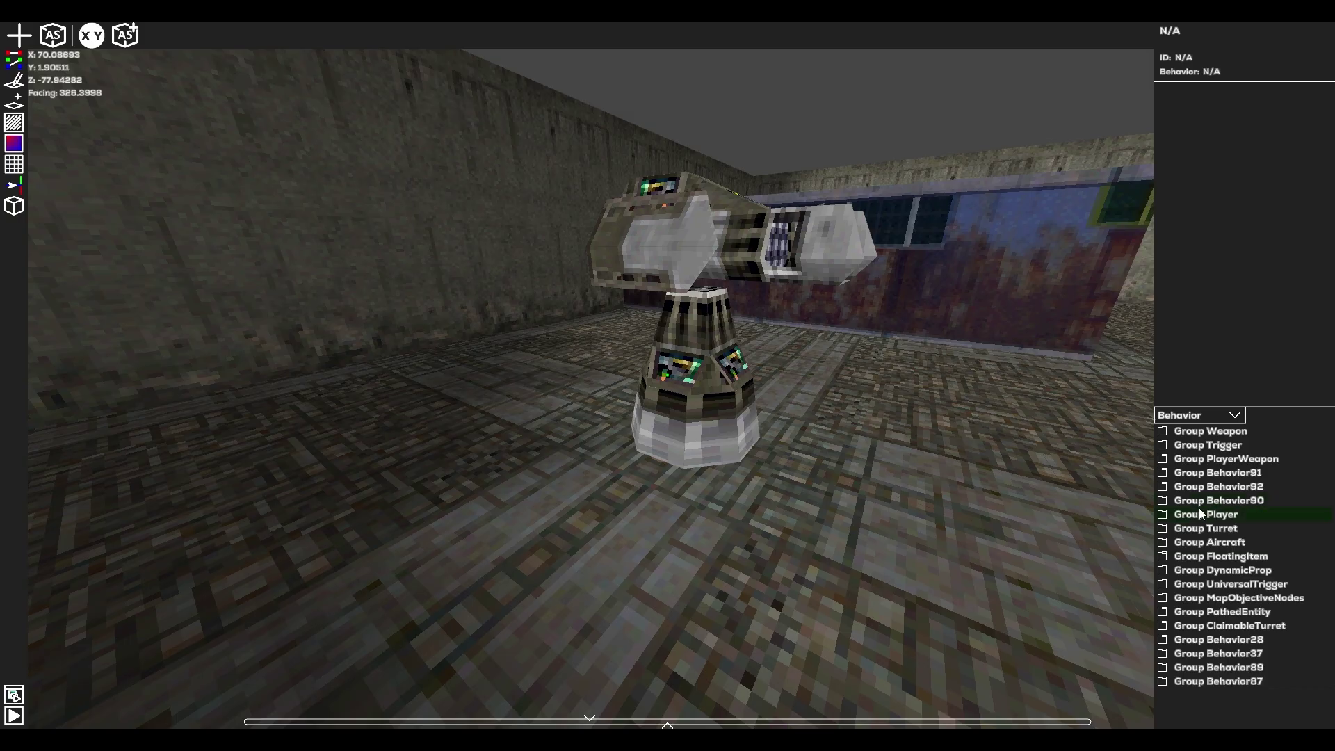
- Examine the actor list grouped by behavior, including Group Player and Group Behavior91
left_click(1201, 514)
left_click(1205, 514)
left_click(1218, 476)
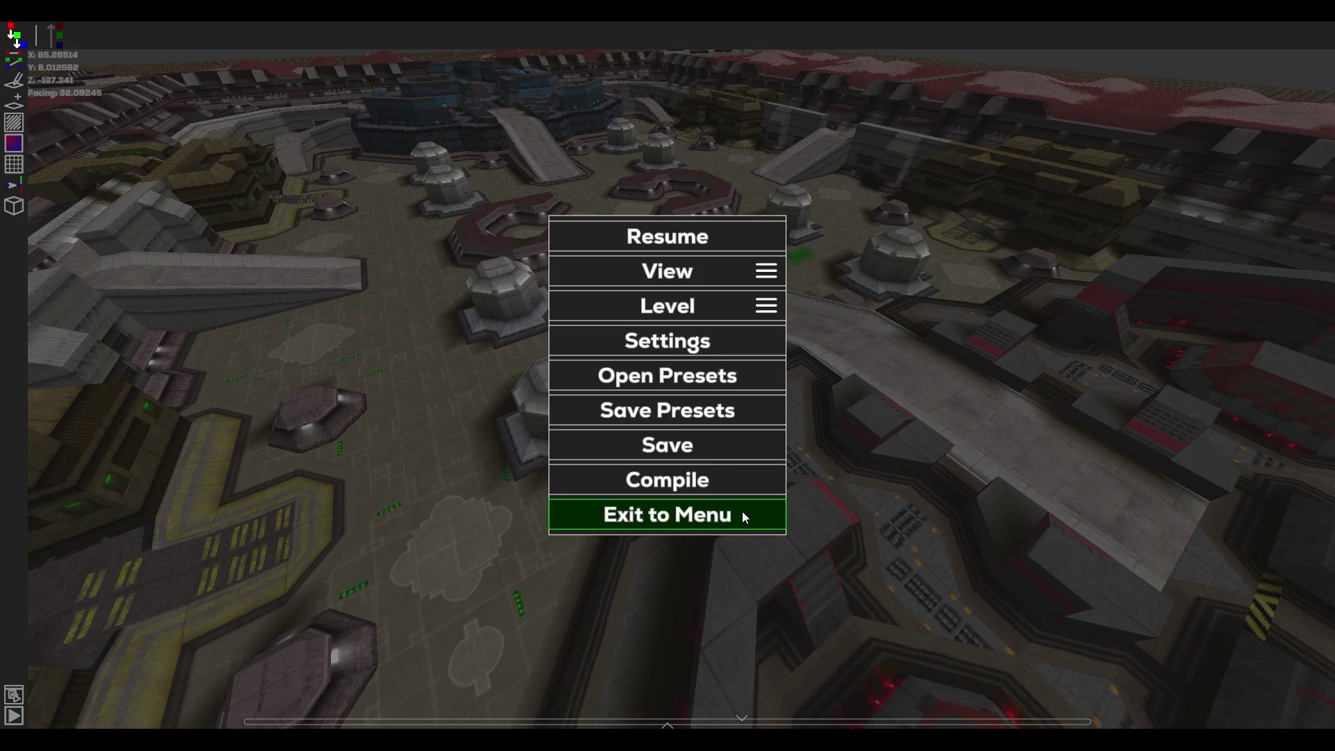
- Exit the level to the menu, accepting the loss of unsaved changes and presets
left_click(741, 511)
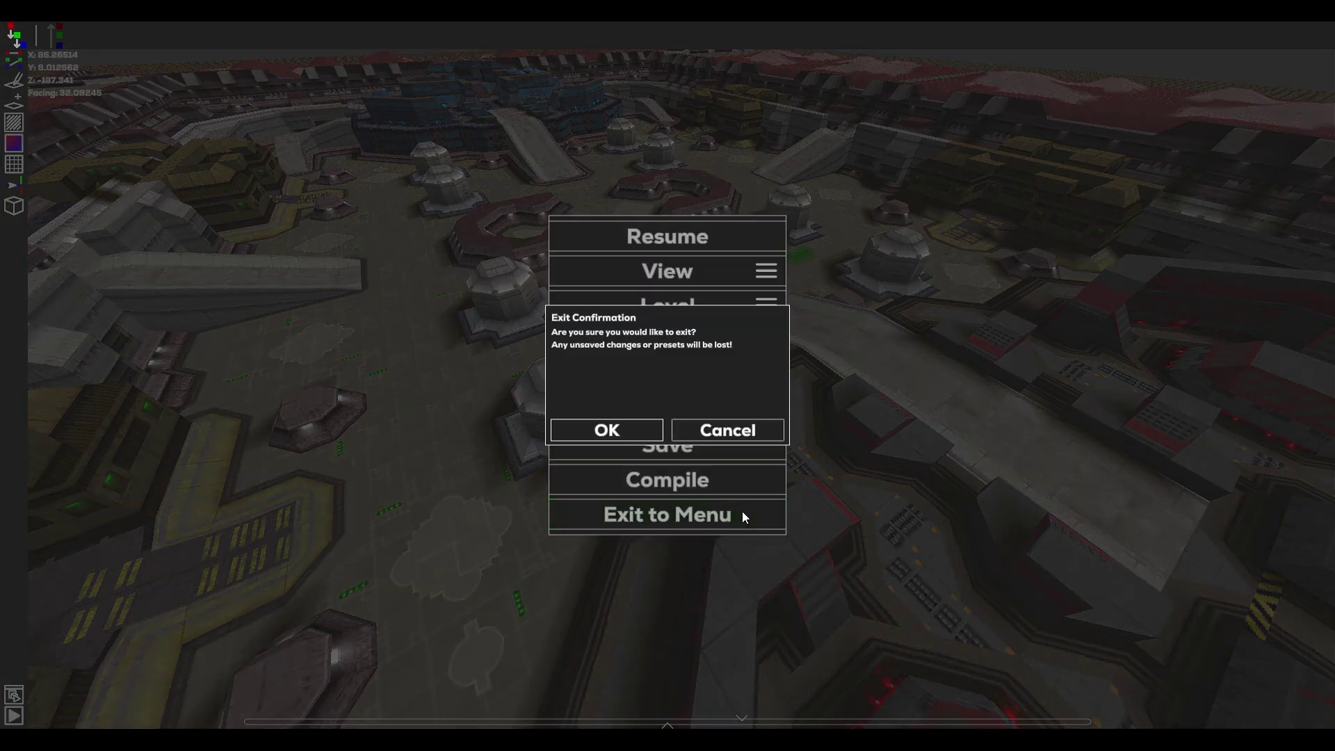
left_click(624, 428)
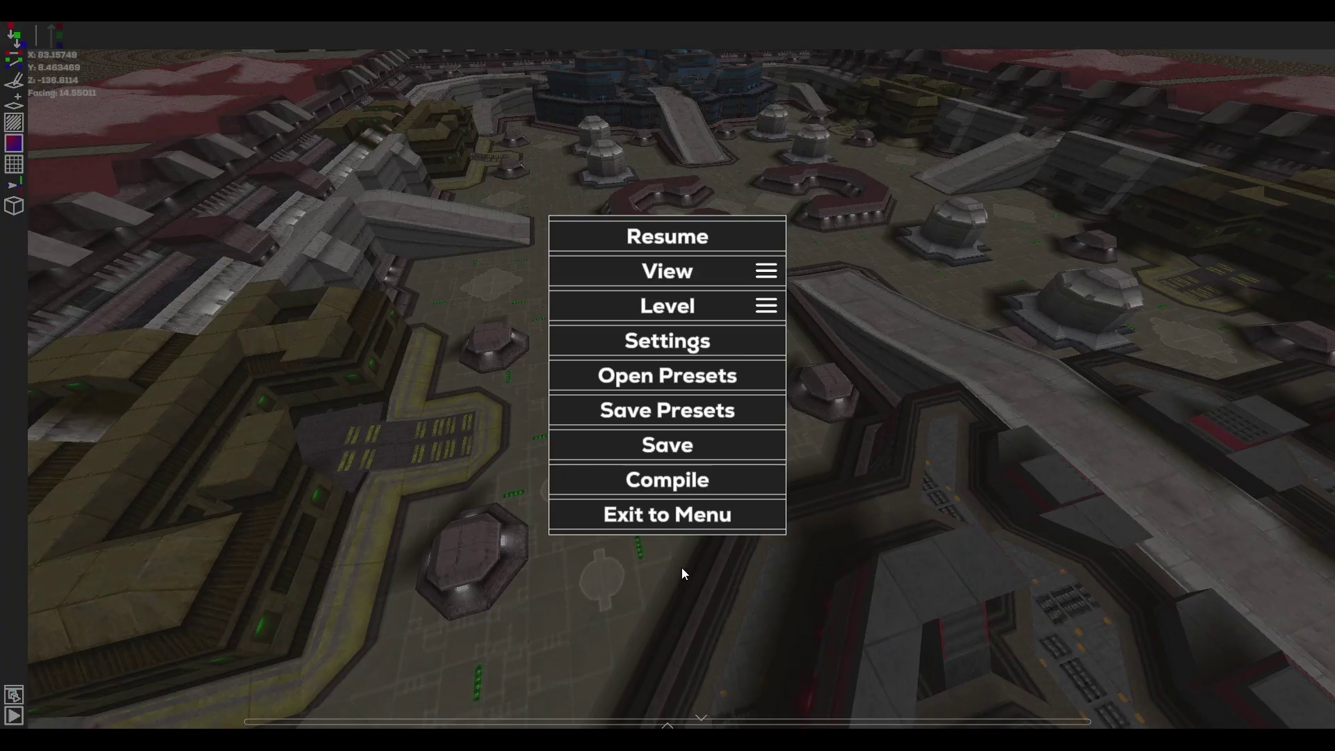
- Resume the level and switch from height map editing to tile editing mode
left_click(685, 247)
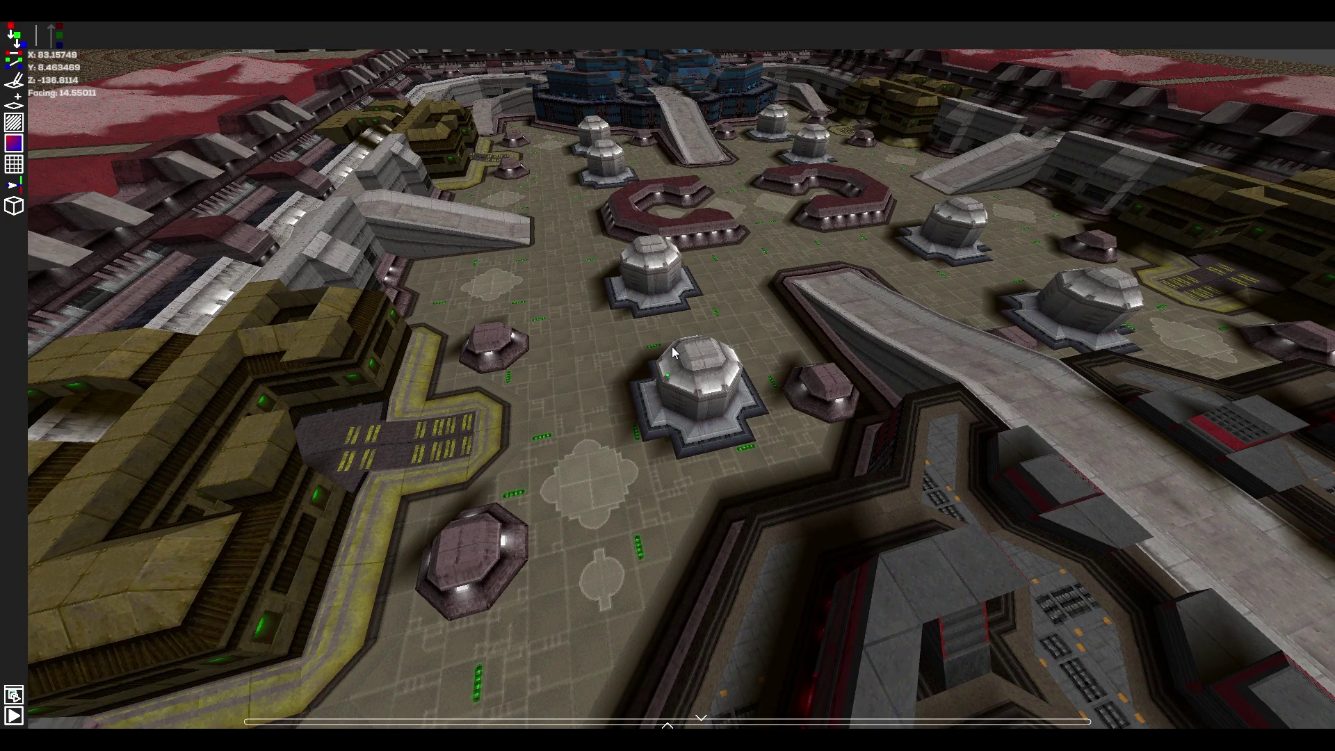
key("Tab")
key("Tab")
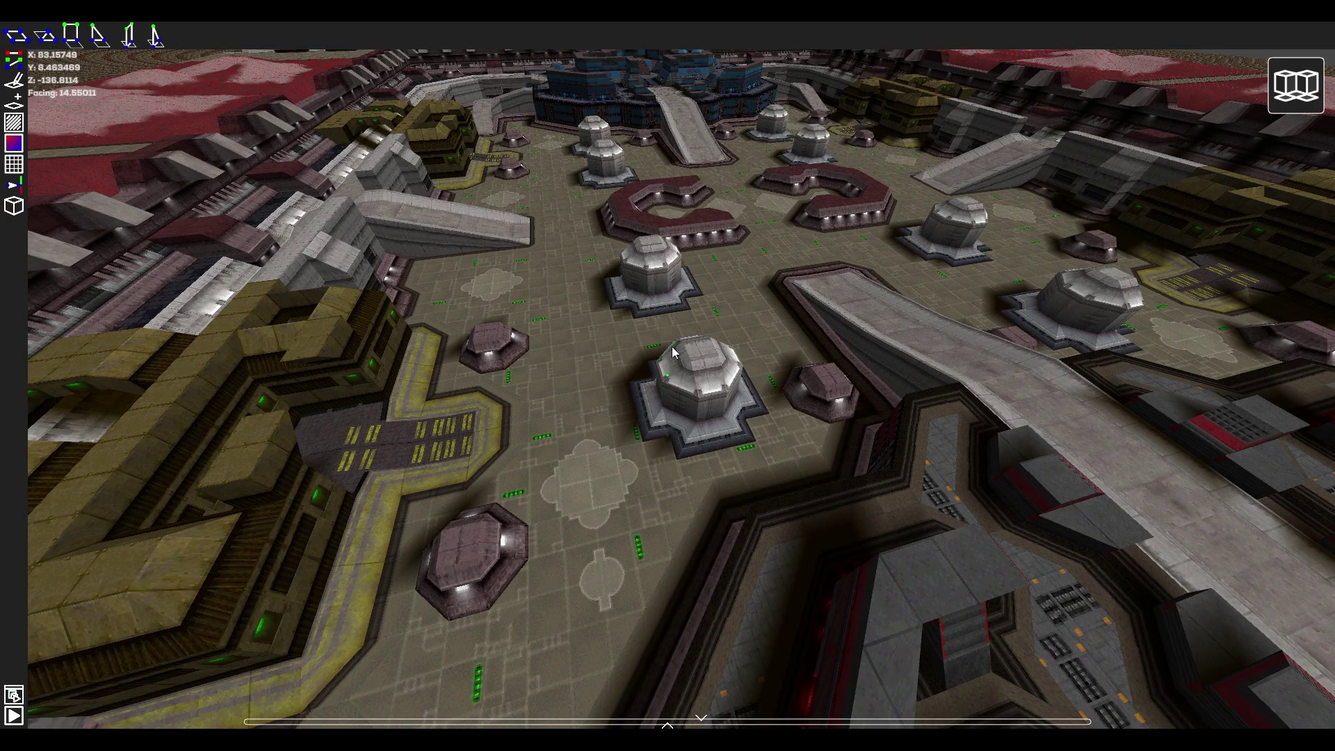
- Cycle through the level editing modes, including tile, color, NavMesh and height editing, to compare their tools
key("Tab")
key("Tab")
key("Tab")
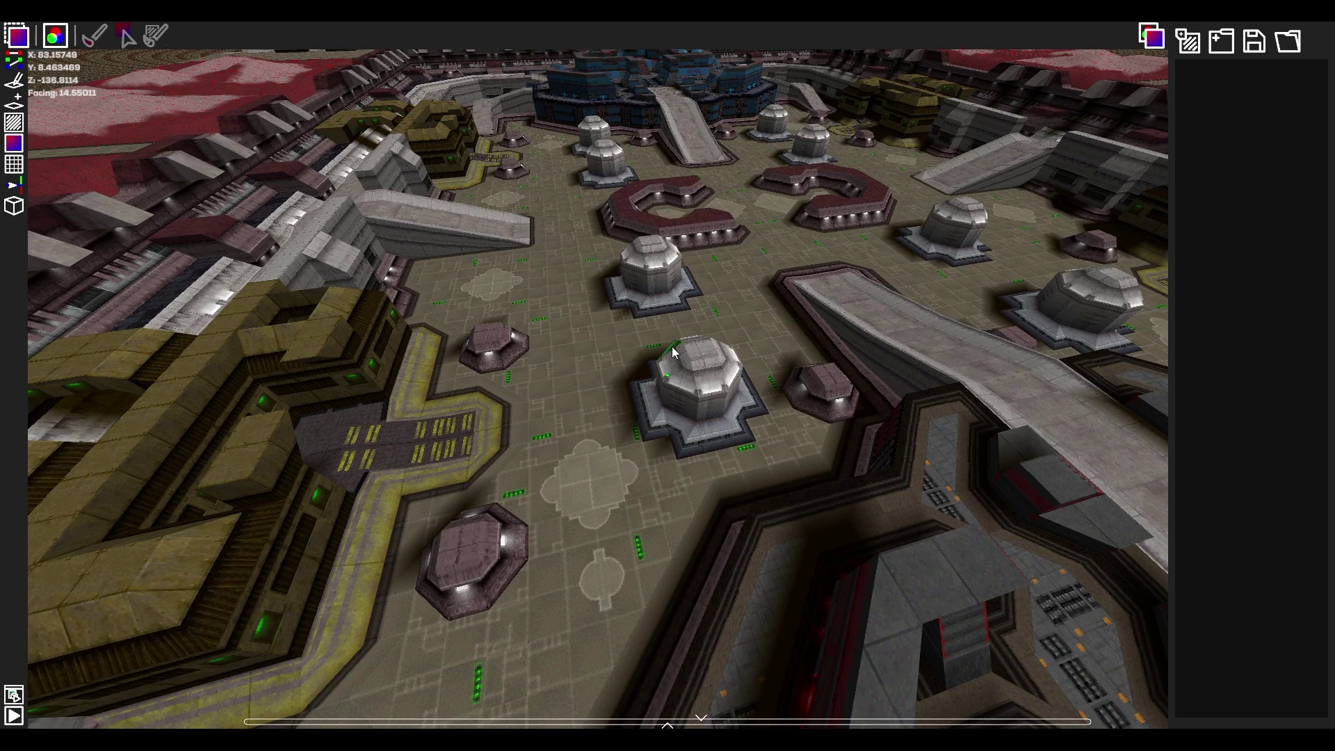
key("Tab")
key("Tab")
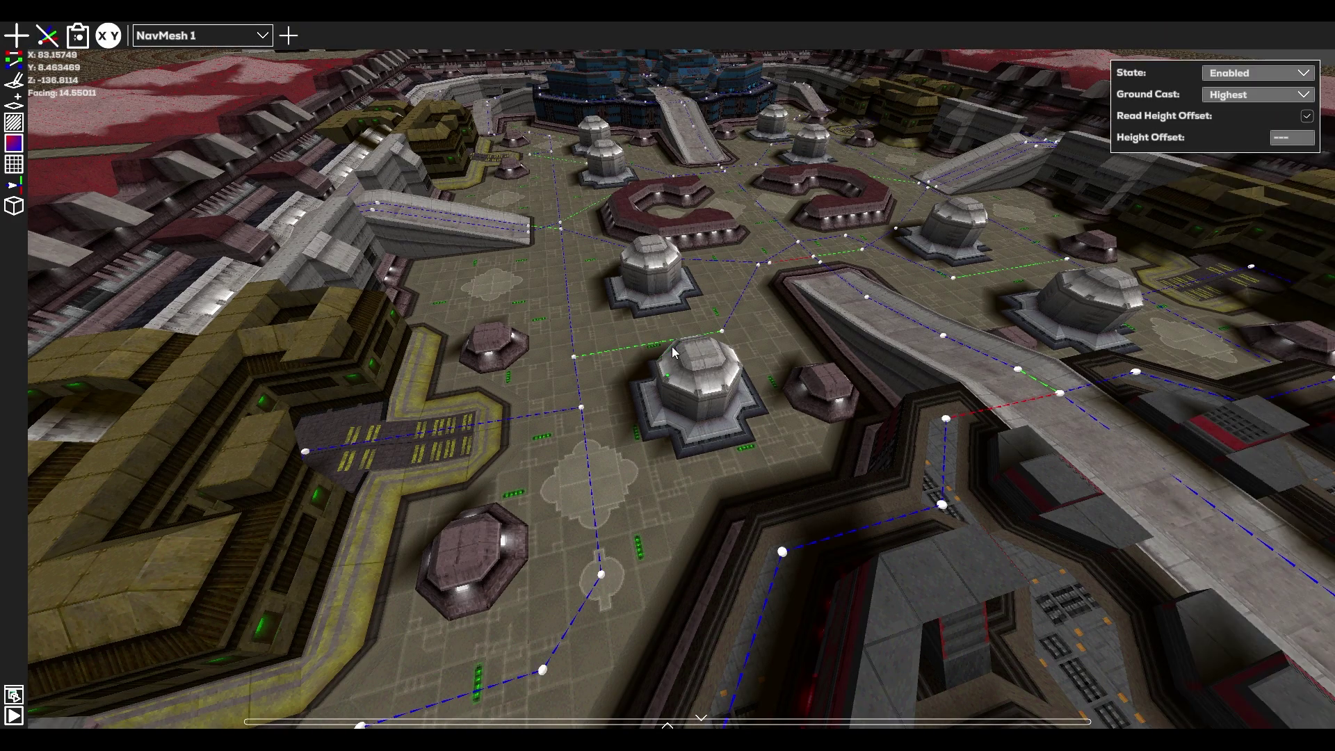
key("Tab")
key("Tab")
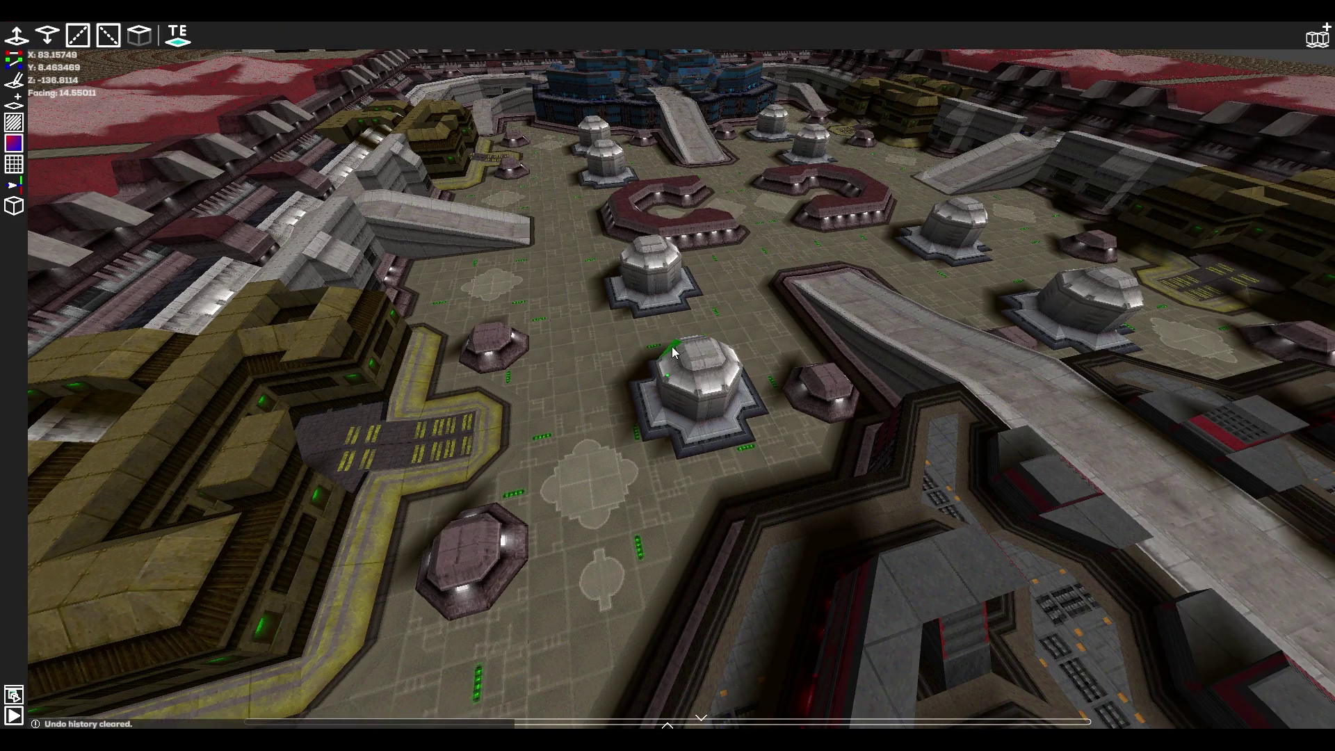
key("Tab")
- Bring up the save dialog for Level.ncfc and cancel it
key("ctrl+s")
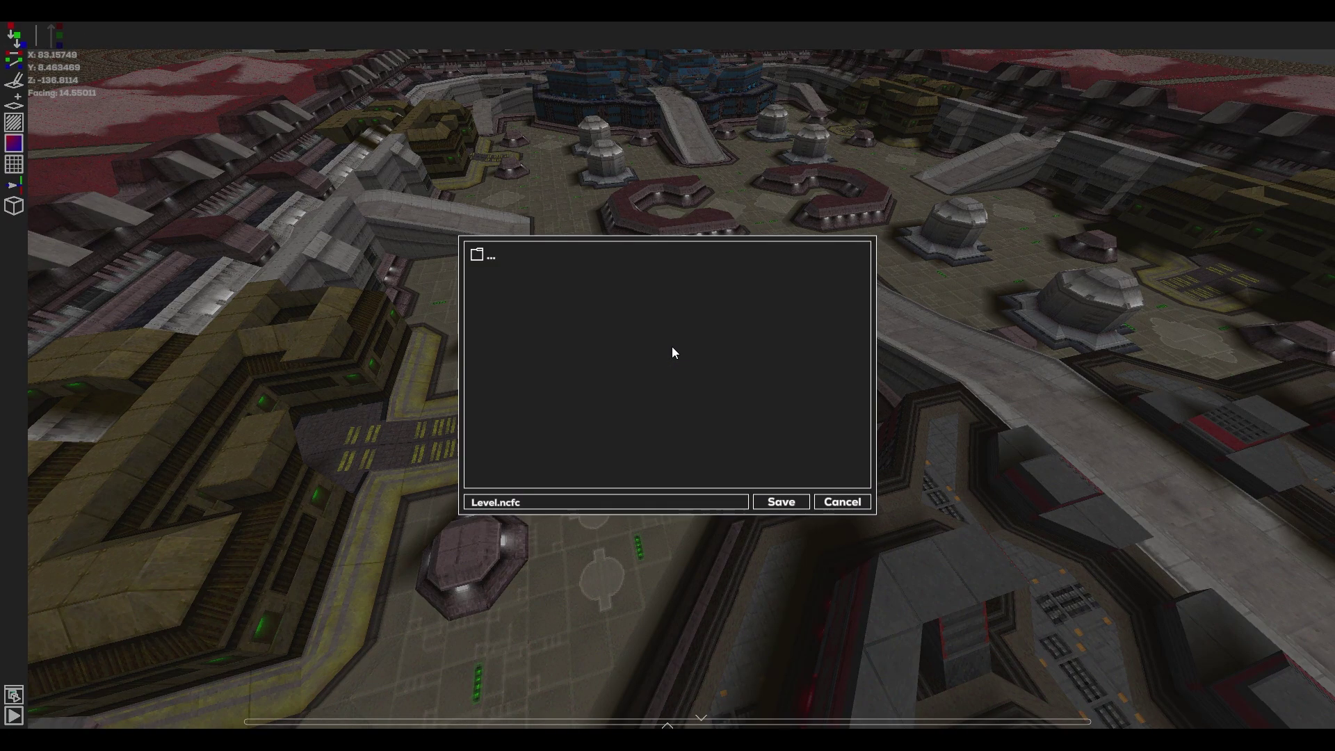
left_click(838, 502)
left_click(838, 504)
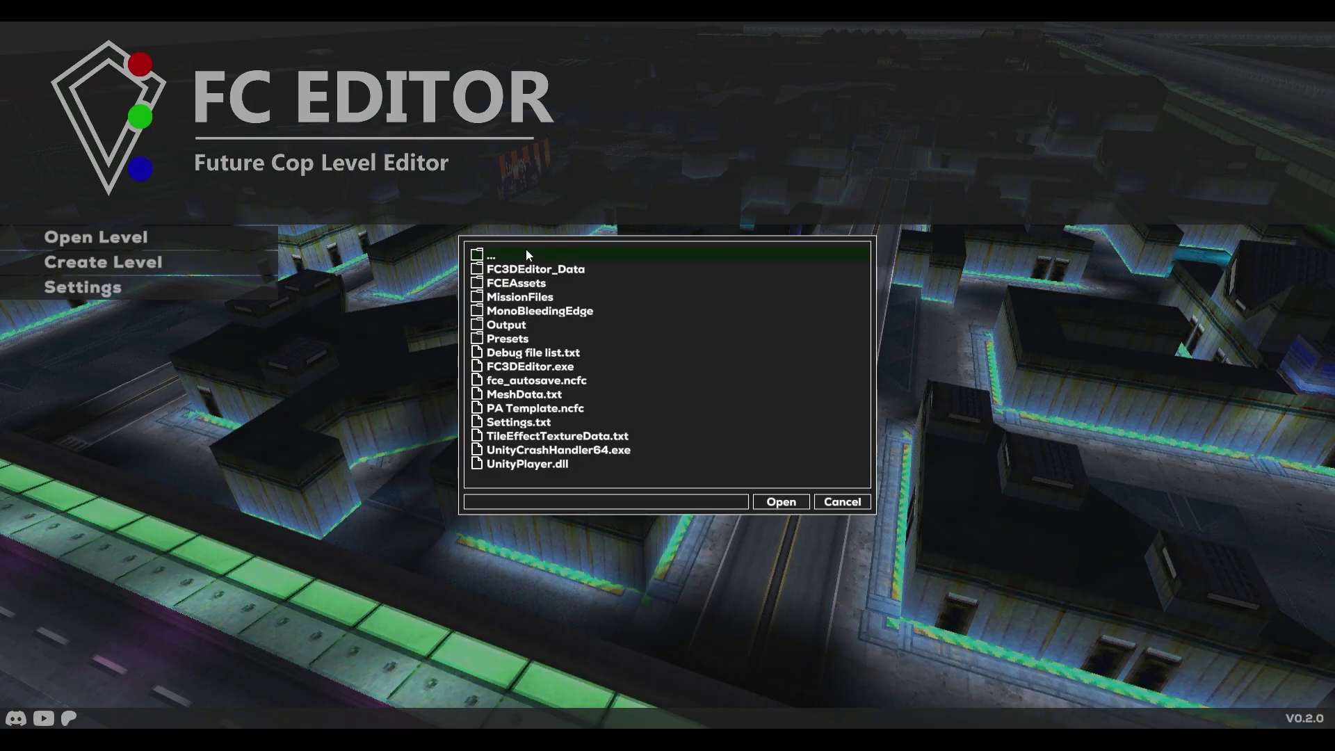
- Open the autosaved level fce_autosave.ncfc
left_click(555, 381)
left_click(779, 502)
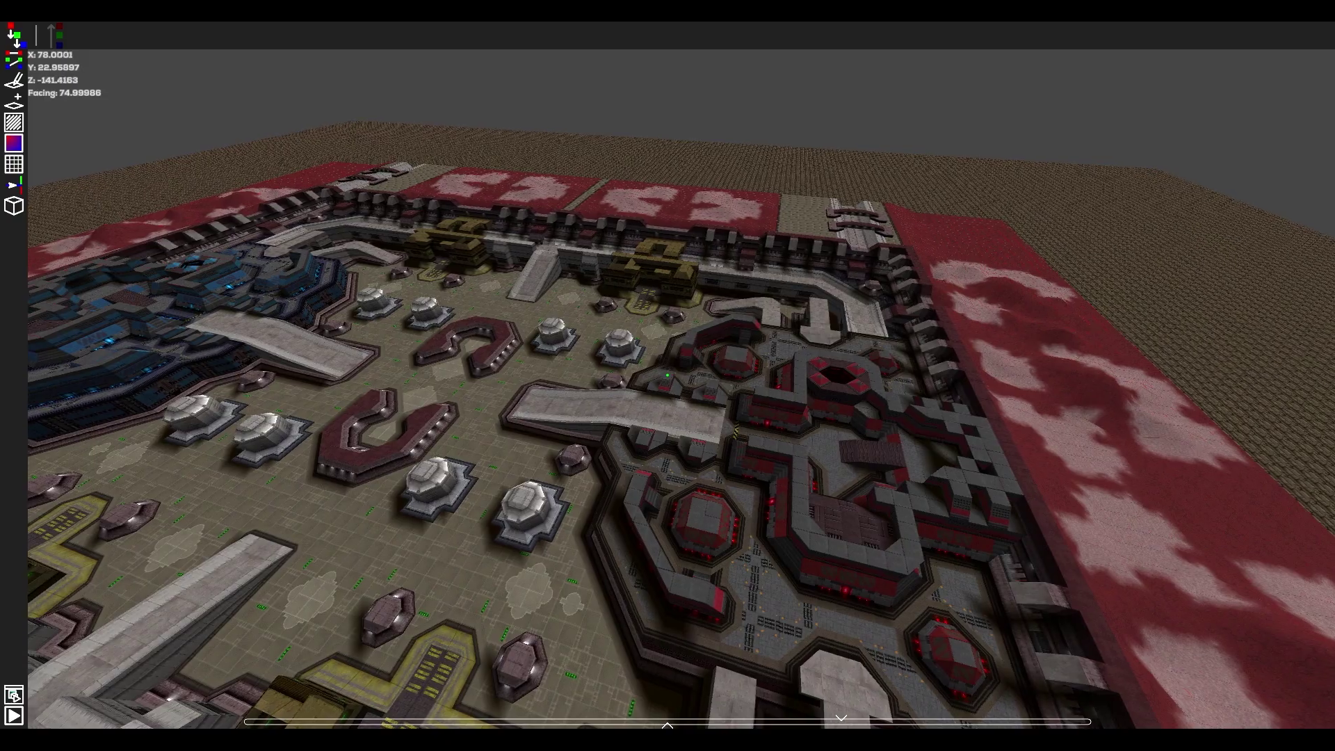
key("a")
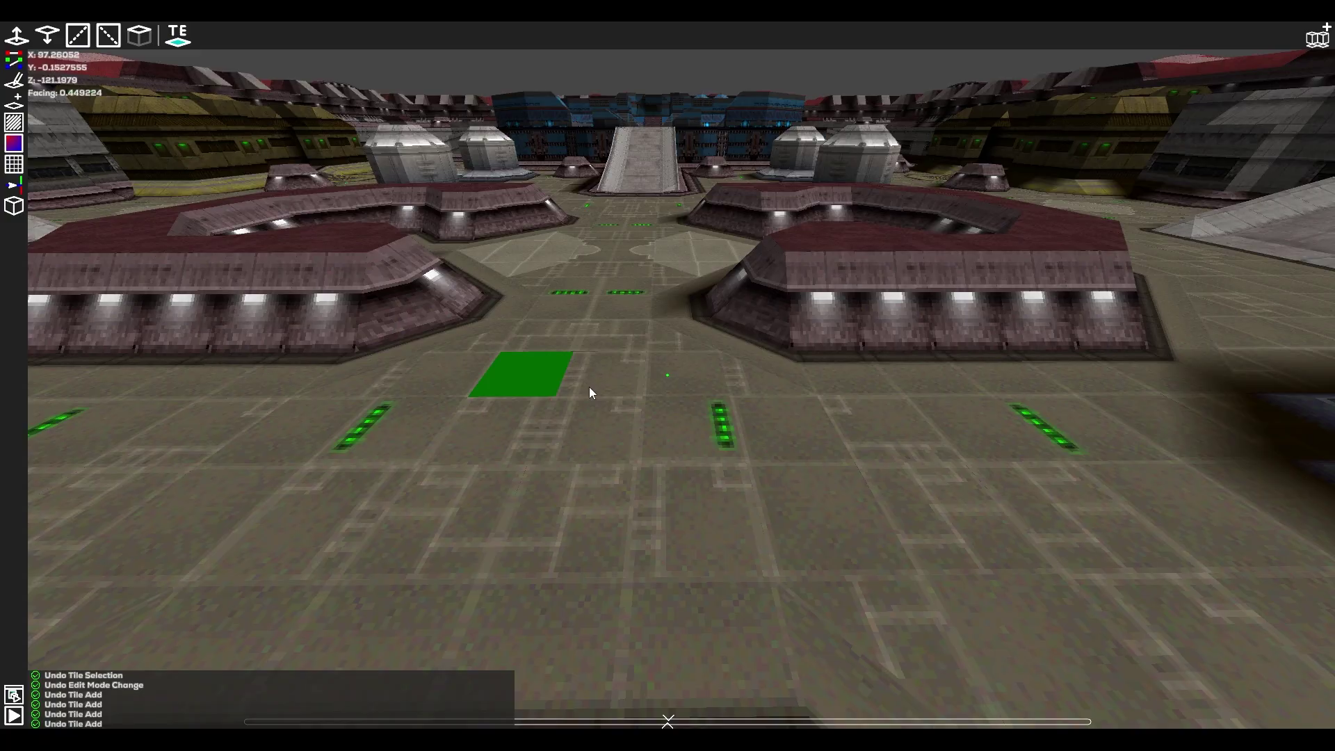
- Select a single floor tile in front of the curved structures and turn it into a raised block
left_click(678, 421)
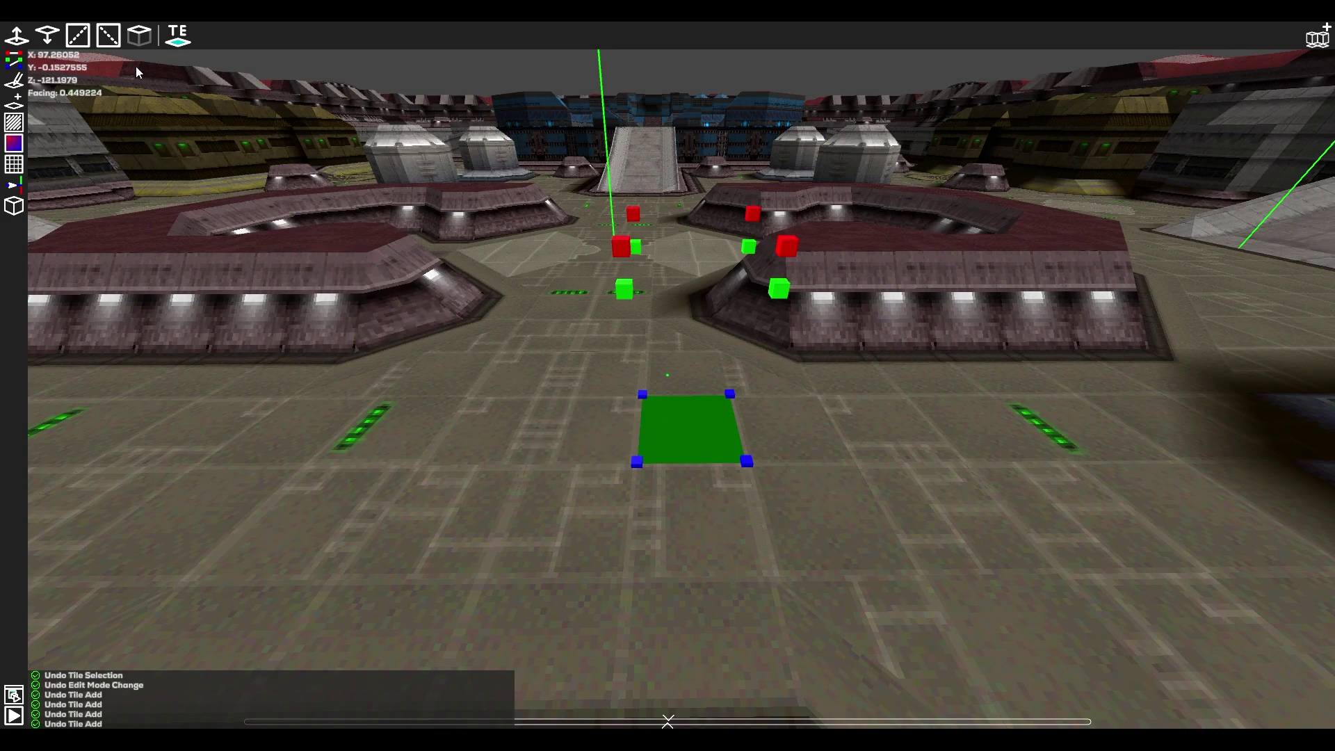
left_click(140, 38)
key("Escape")
- Paint the selected Static texture from sheet 4 onto the new block's walls with UV Mapper Drawing
right_click_drag(406, 417, 668, 376)
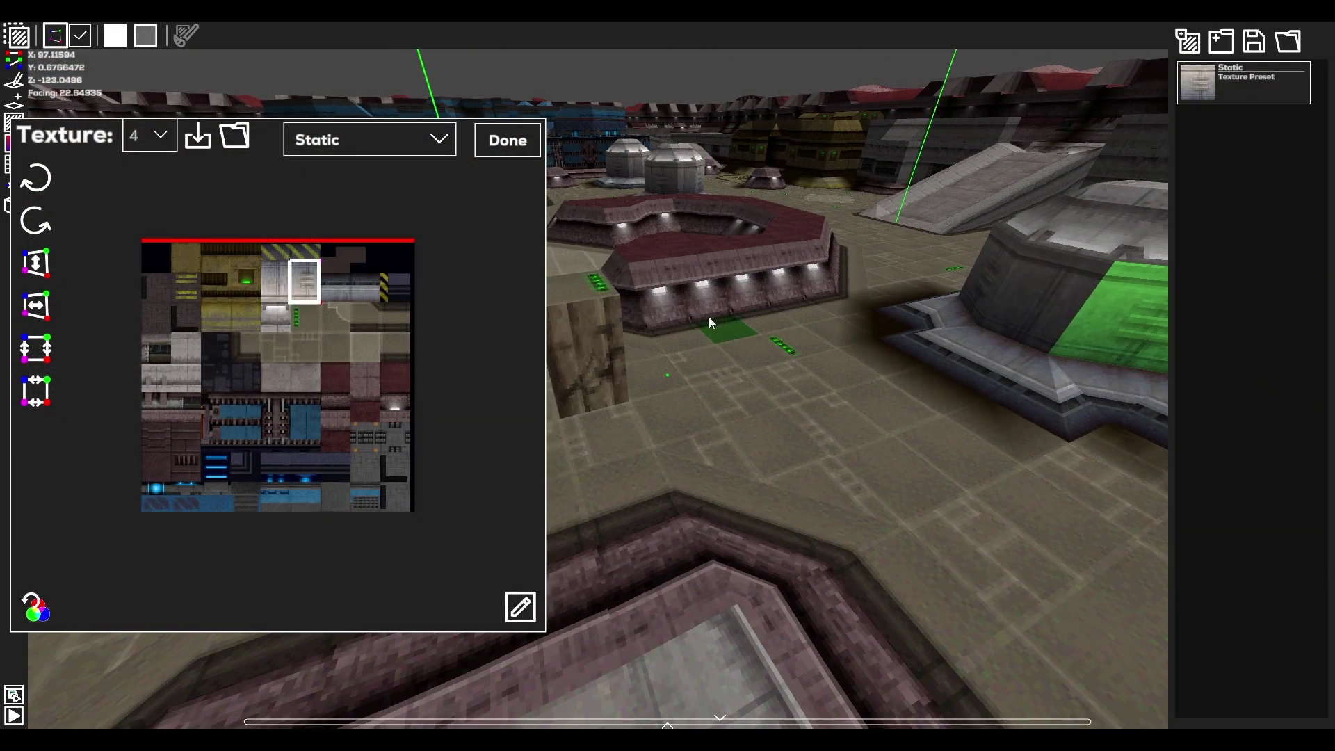
key("a")
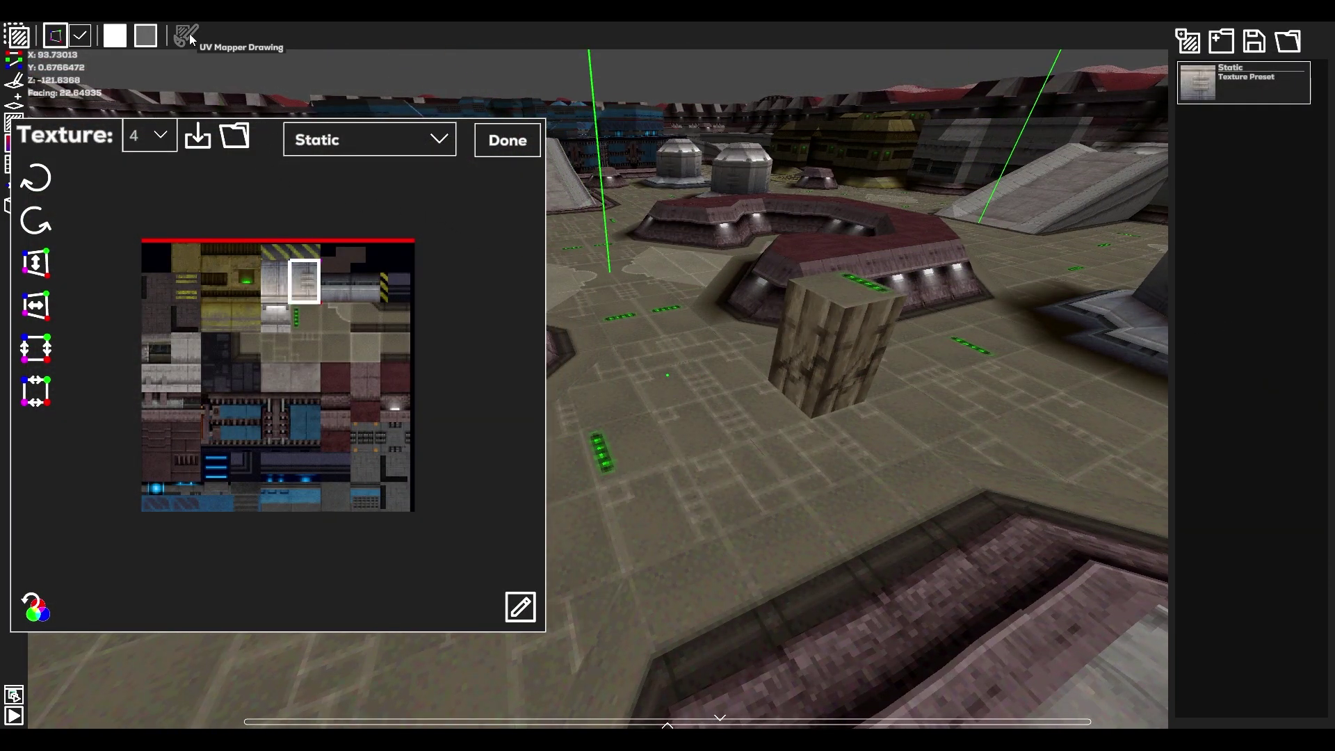
left_click(188, 35)
left_click(825, 363)
left_click(846, 357)
right_click_drag(847, 358, 668, 376)
- Paint the vertices at the base of the textured block red (#FF0000)
key("d")
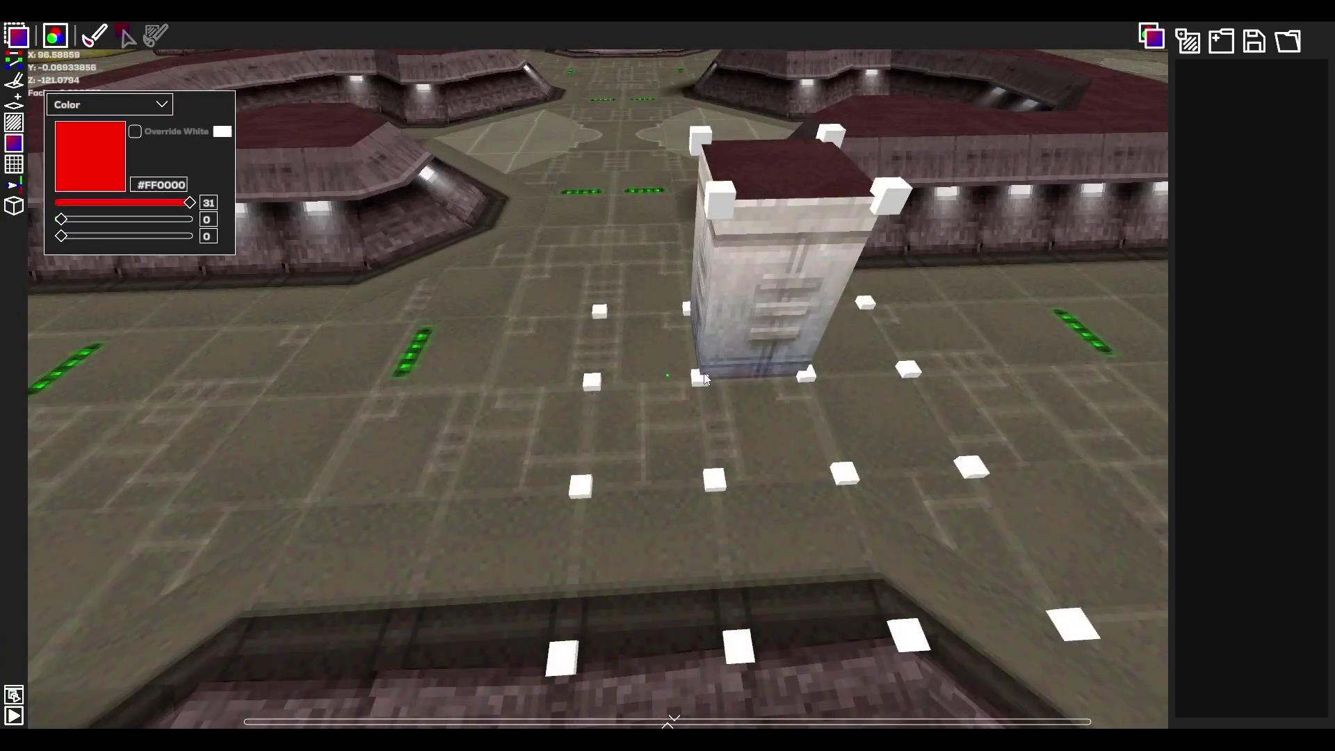
left_click(699, 378)
left_click(805, 375)
- Choose the saved red block from the level schematics, using the Exact Height option
right_click_drag(784, 373, 628, 375)
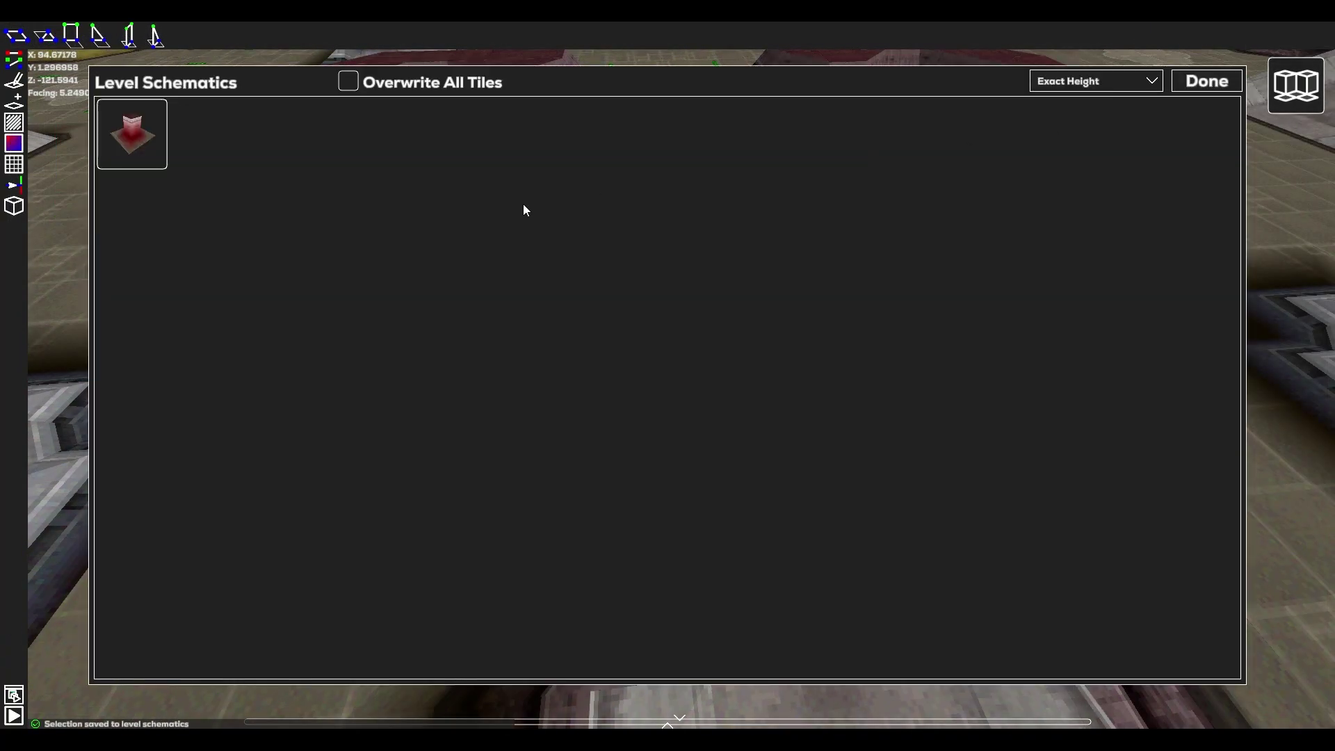
left_click(159, 146)
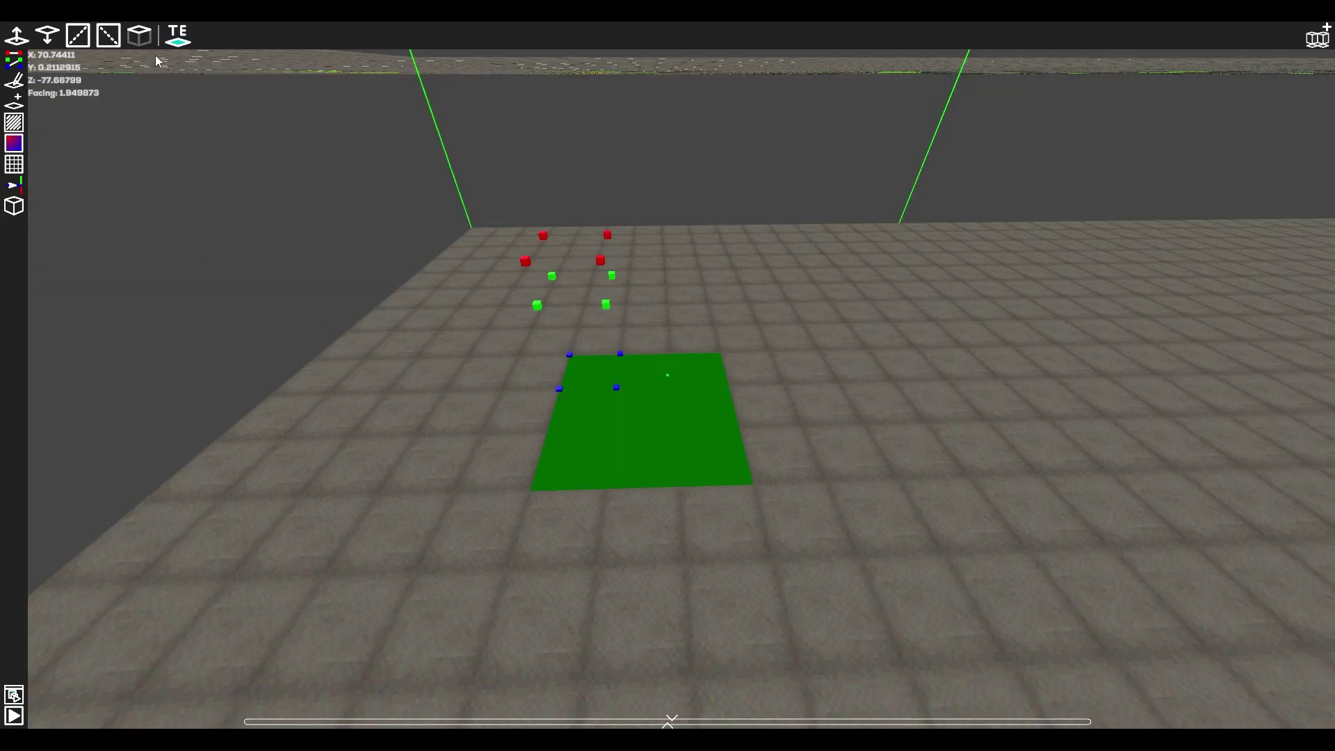
- Turn the selected square of floor tiles in the empty level into a raised block
left_click(143, 39)
left_click(143, 39)
key("d")
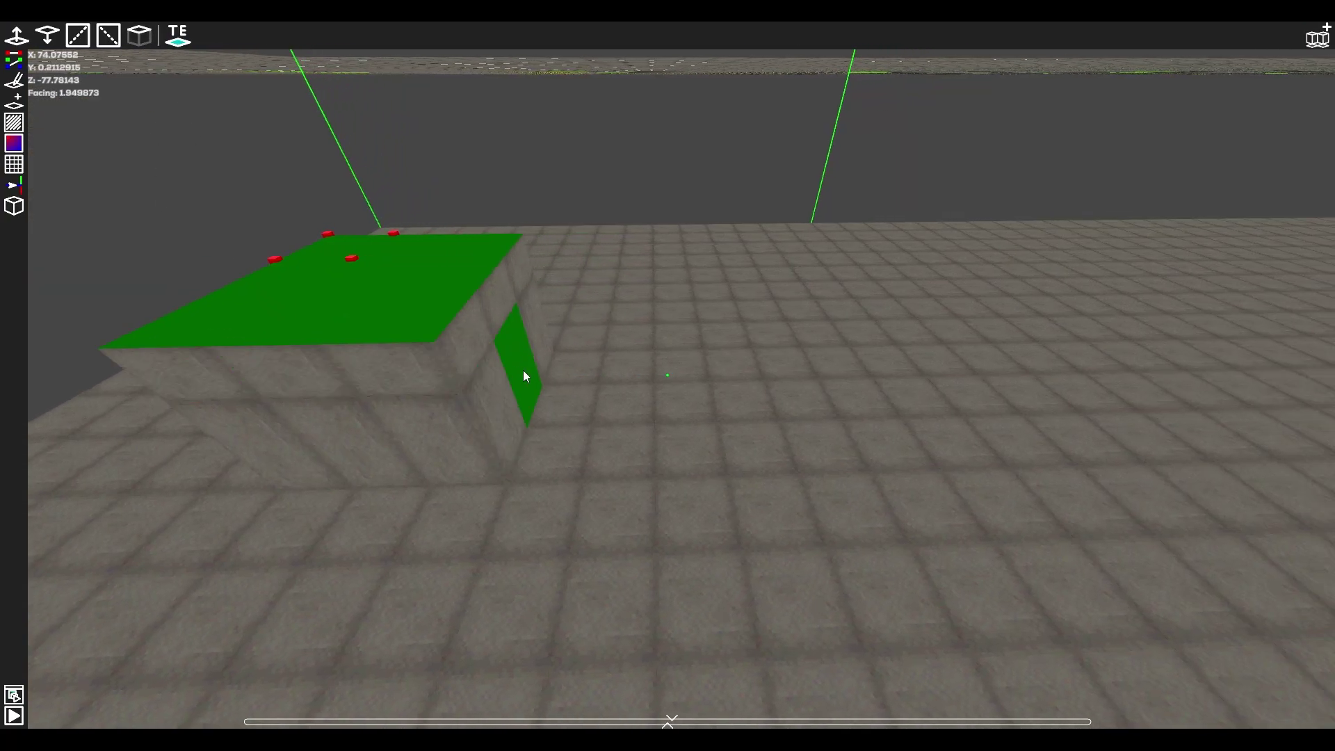